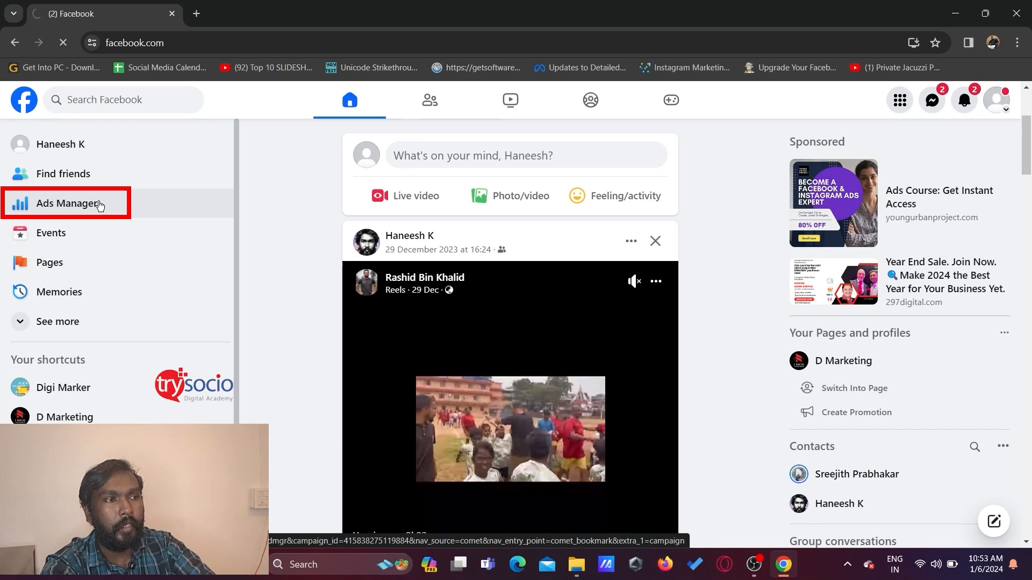
Step: Open the campaign list in Ads Manager and create a new campaign with the Leads objective
click(99, 205)
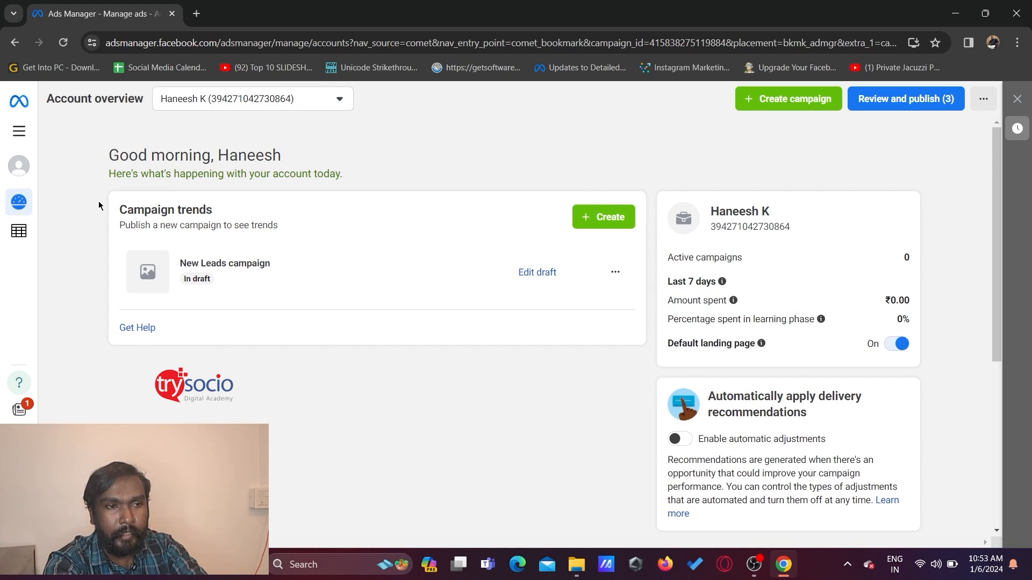
click(18, 233)
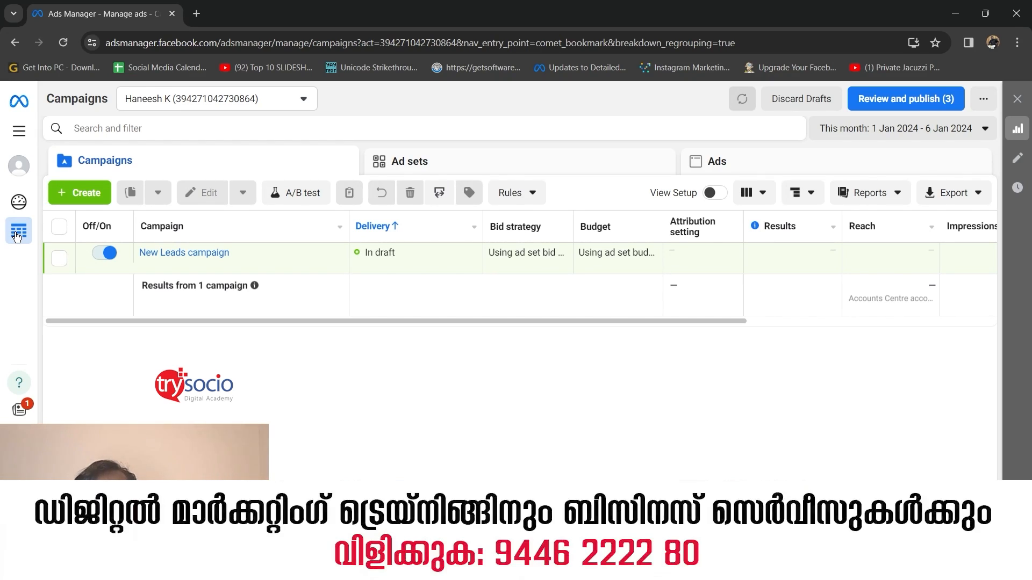
click(93, 198)
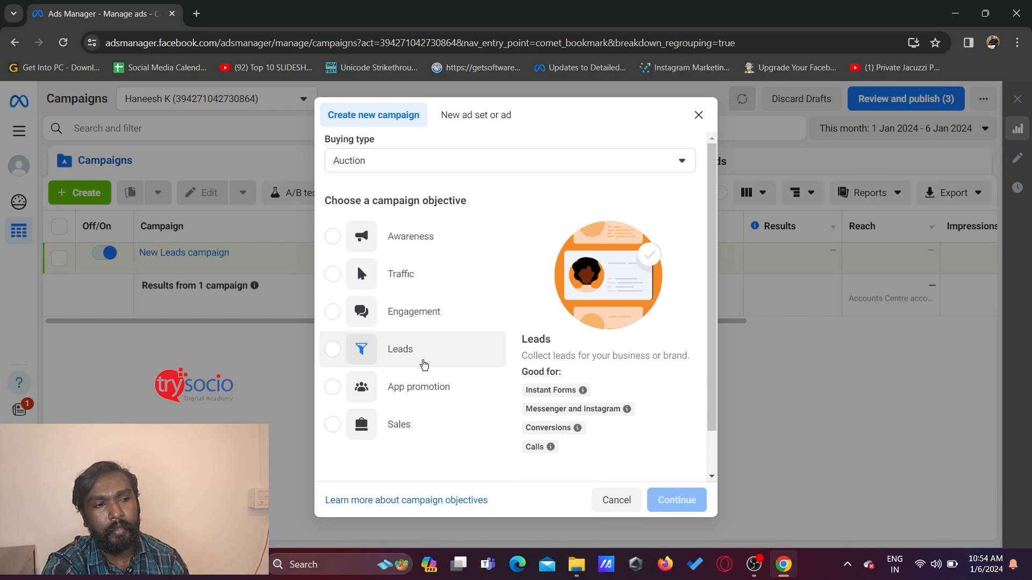
click(422, 364)
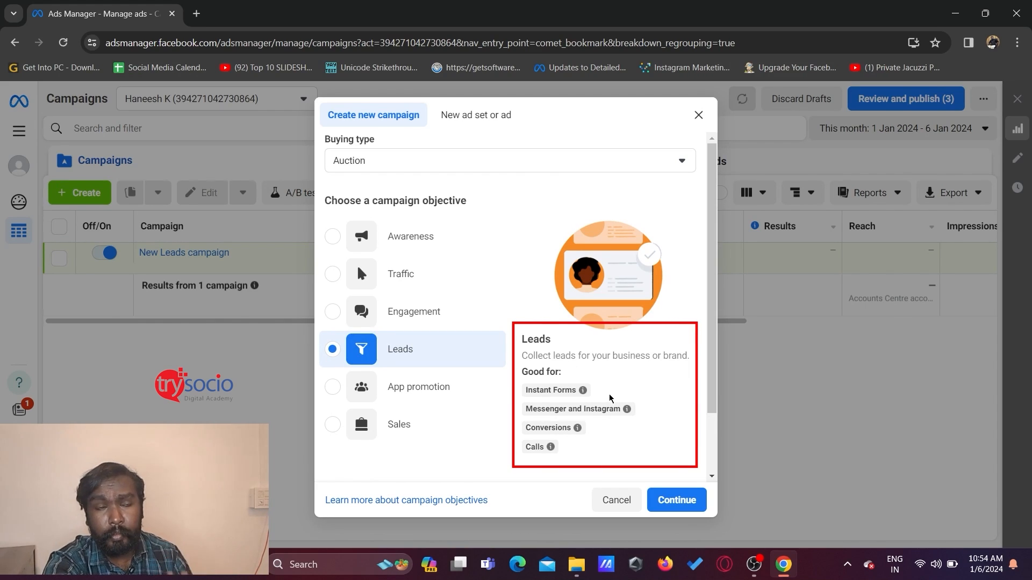
mouse_move(603, 404)
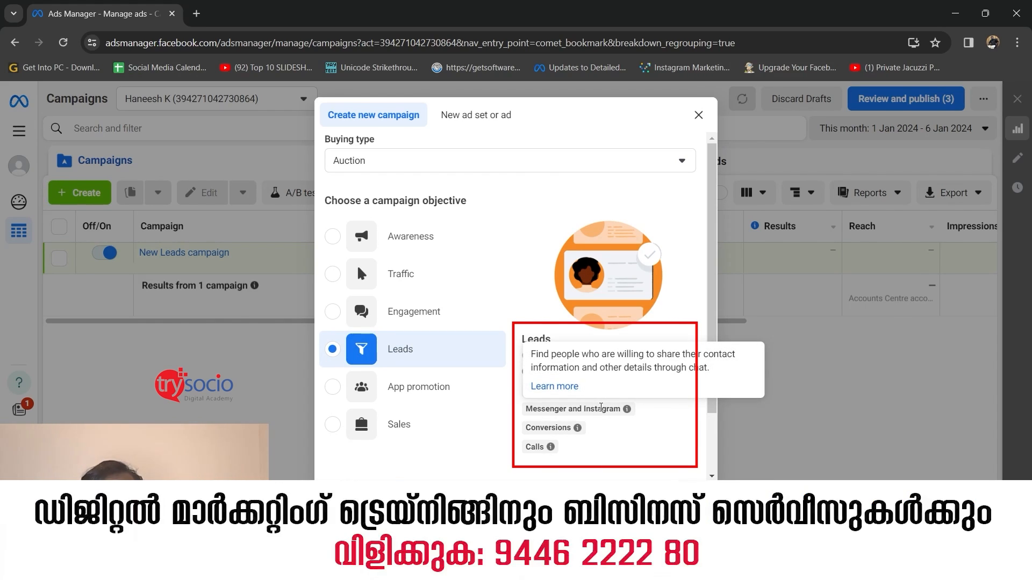
mouse_move(566, 432)
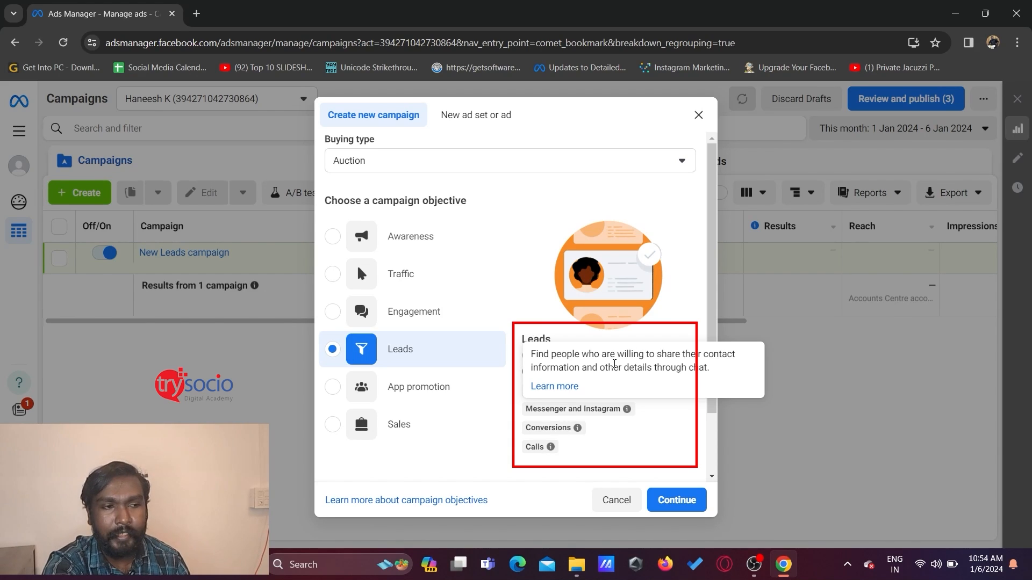
click(689, 502)
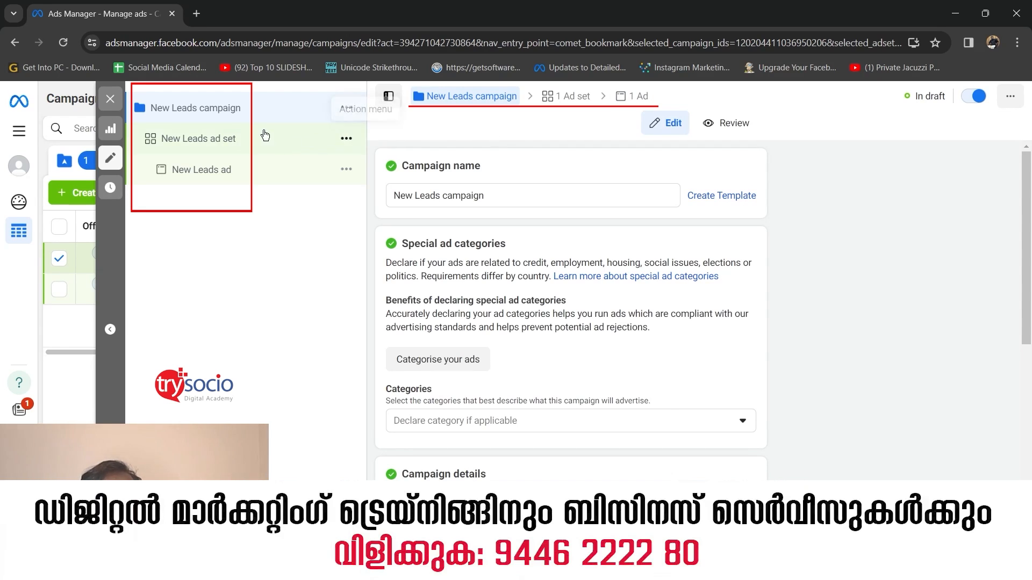
Step: Review the new campaign's special ad categories, campaign details, A/B test and Advantage campaign budget settings
scroll(585, 250, down, 1)
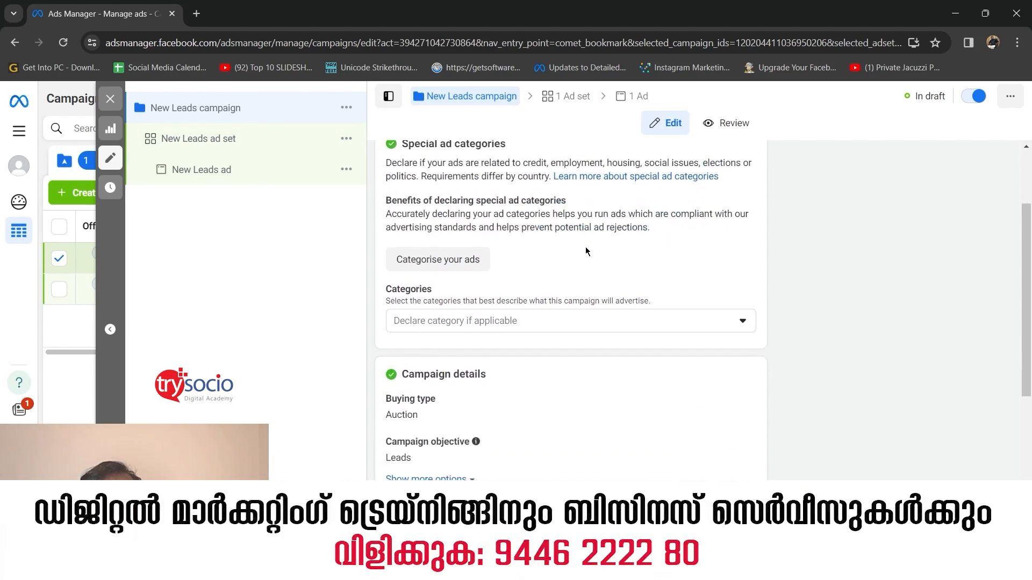
scroll(585, 250, up, 1)
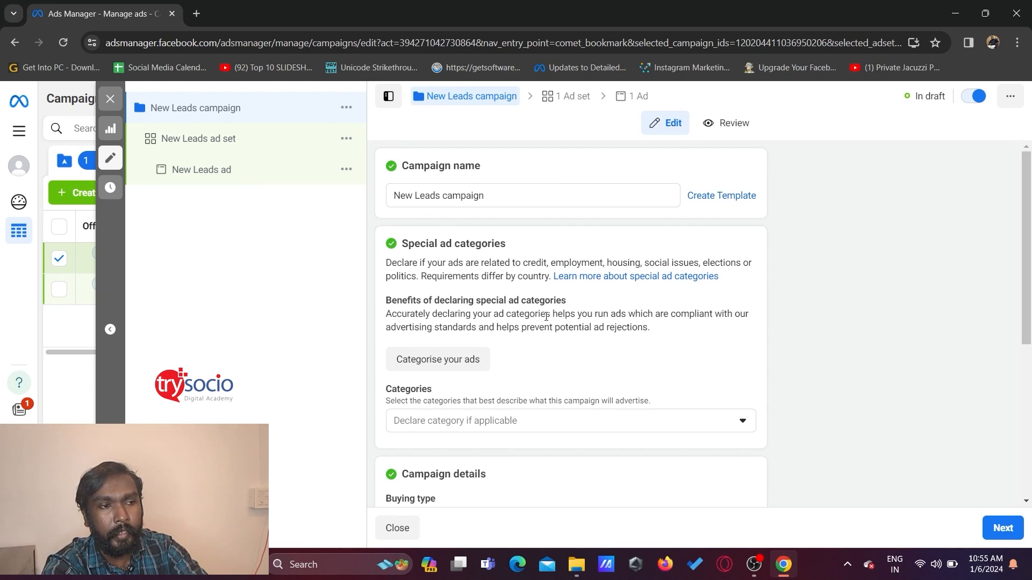
scroll(547, 317, down, 1)
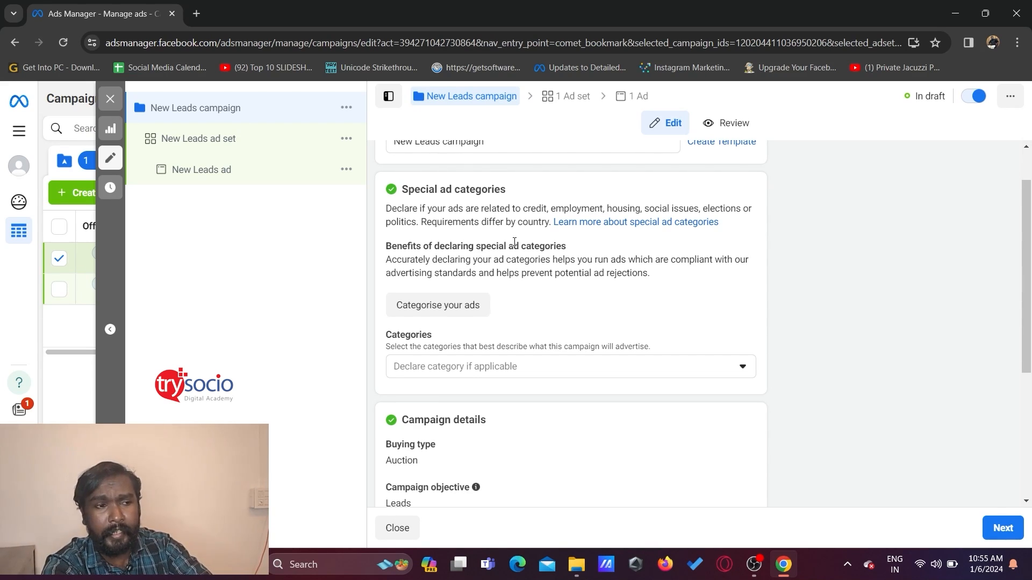
scroll(514, 242, down, 3)
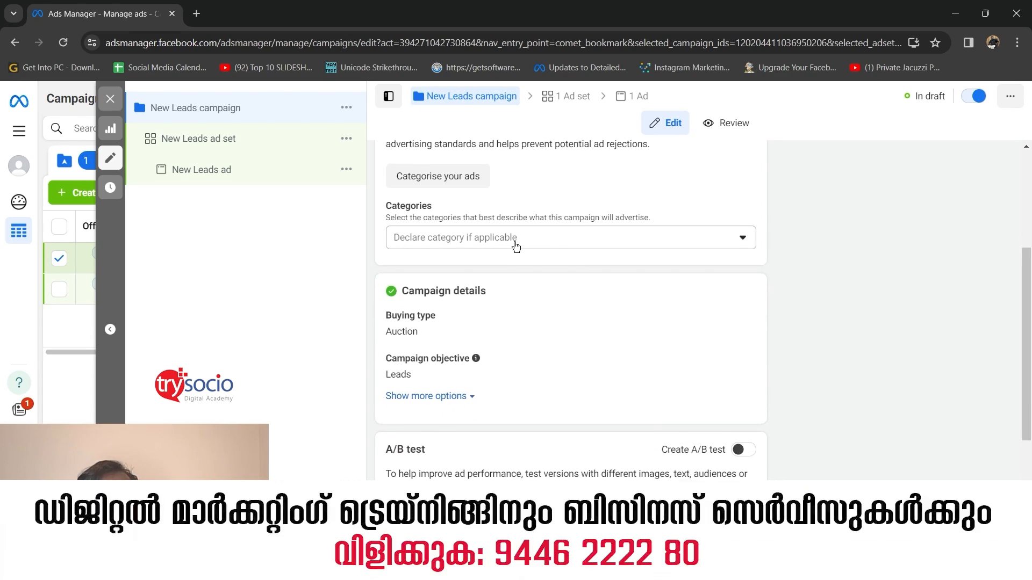
scroll(515, 244, down, 1)
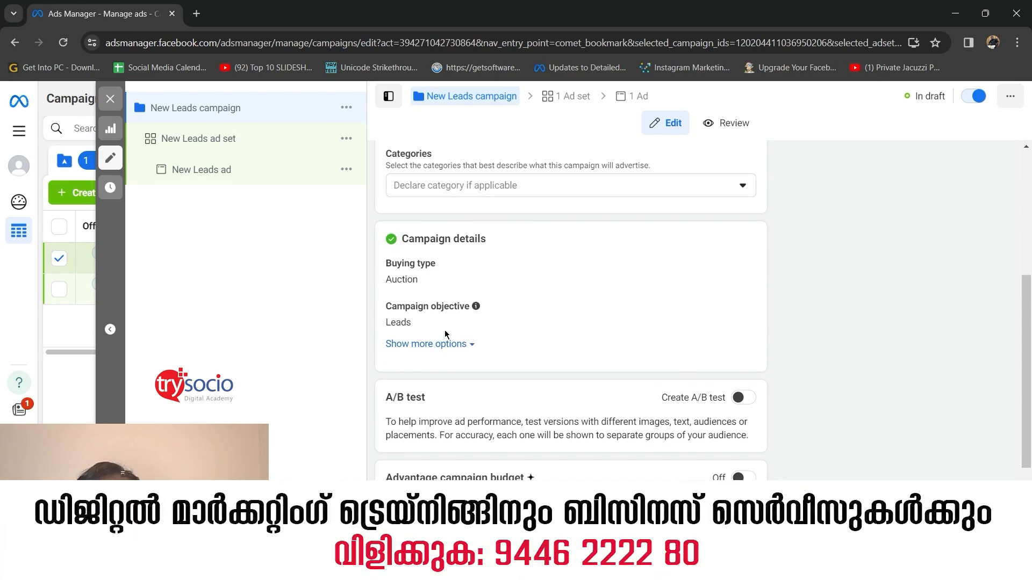
scroll(502, 311, down, 1)
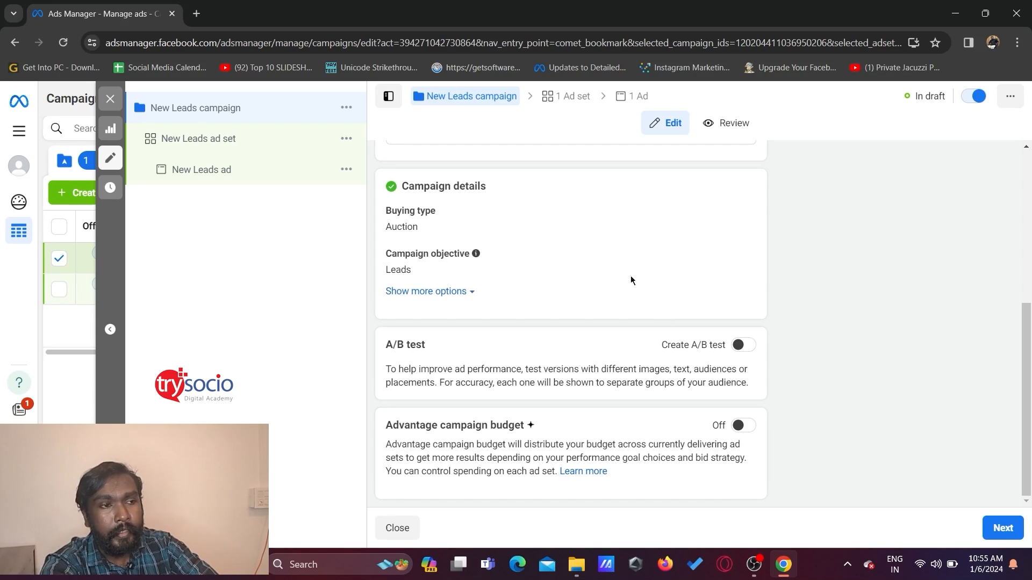
scroll(662, 283, up, 5)
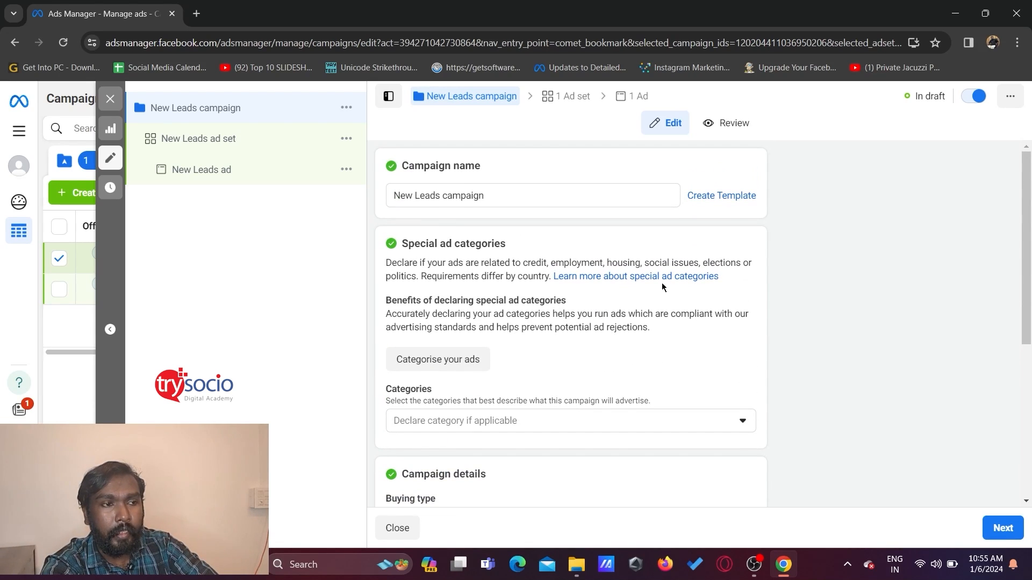
Step: Rename the campaign as "trysocio dm course leadgen" and continue to the ad set settings
drag(507, 196, 364, 195)
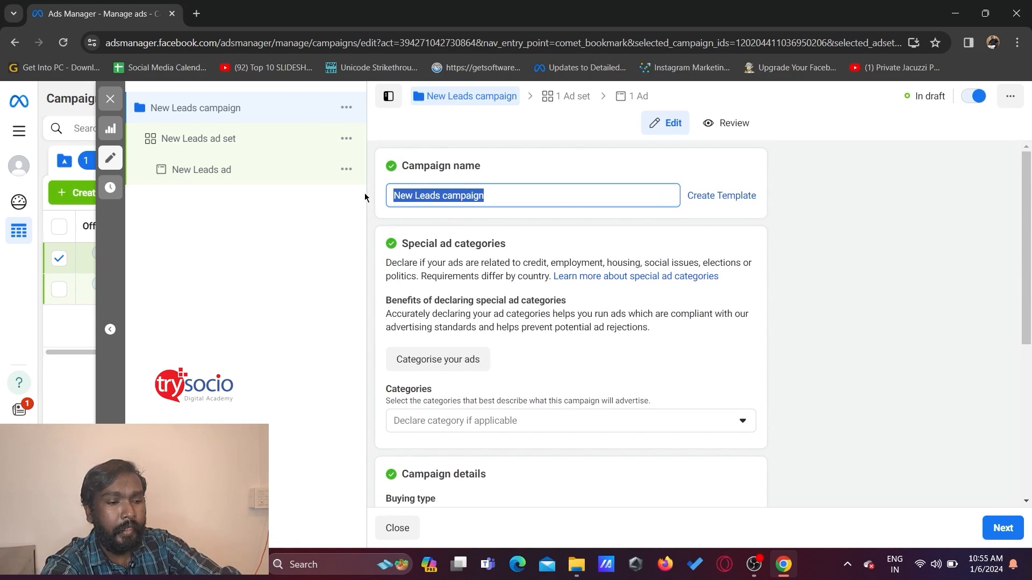
text(trydo)
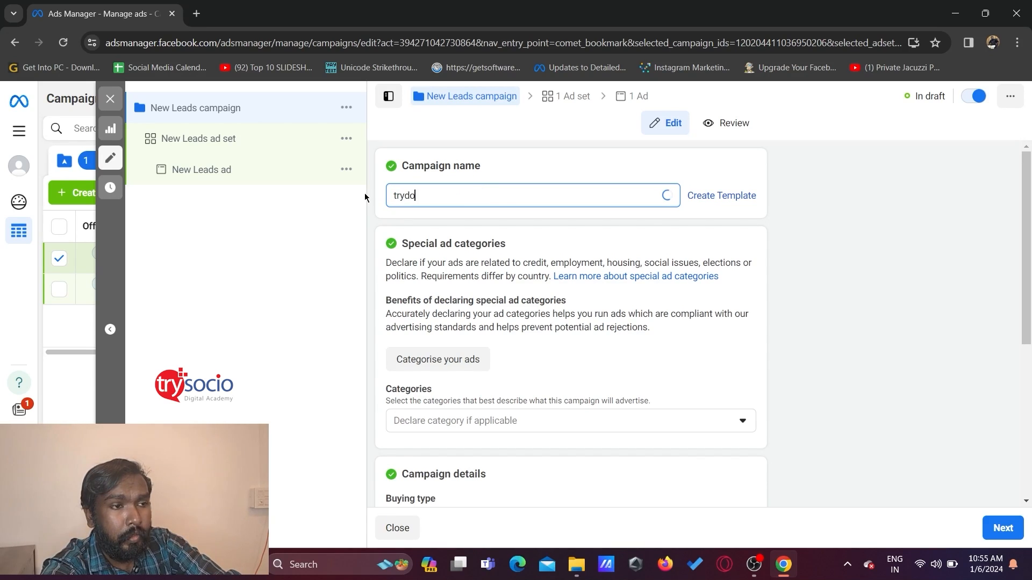
key(BackSpace)
key(BackSpace)
text(socil)
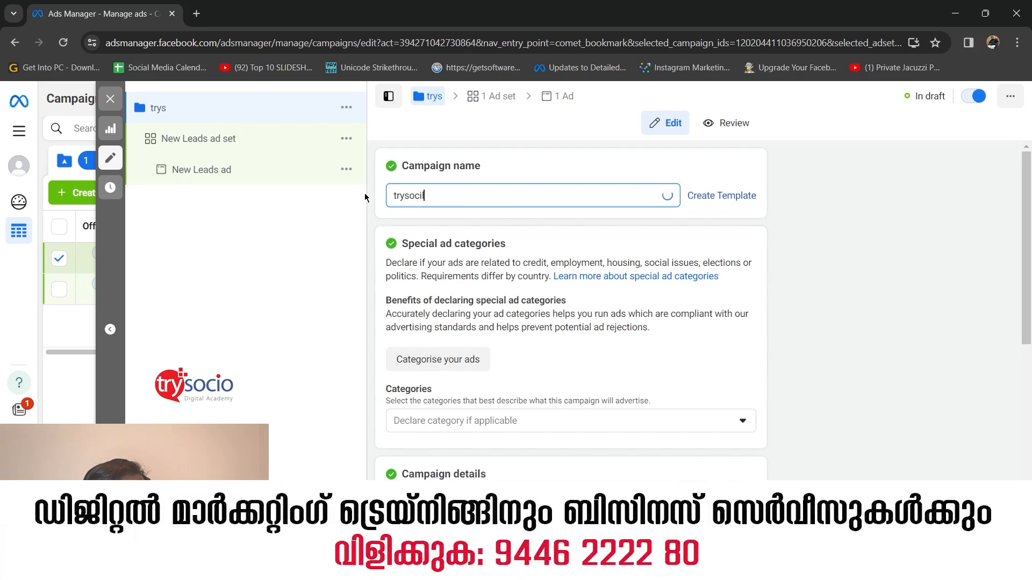
key(BackSpace)
text(o dm )
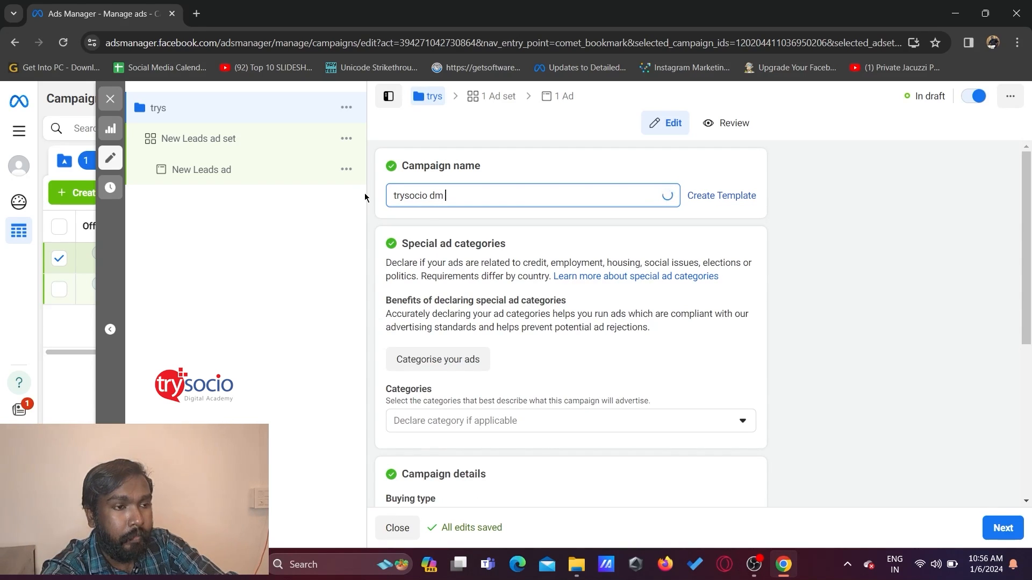
text(course )
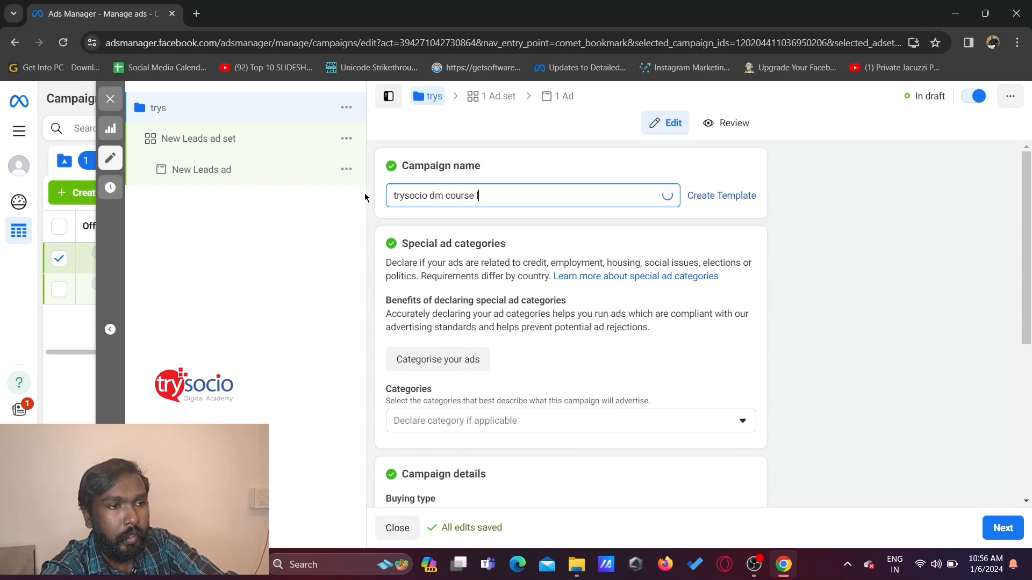
text(leadgen)
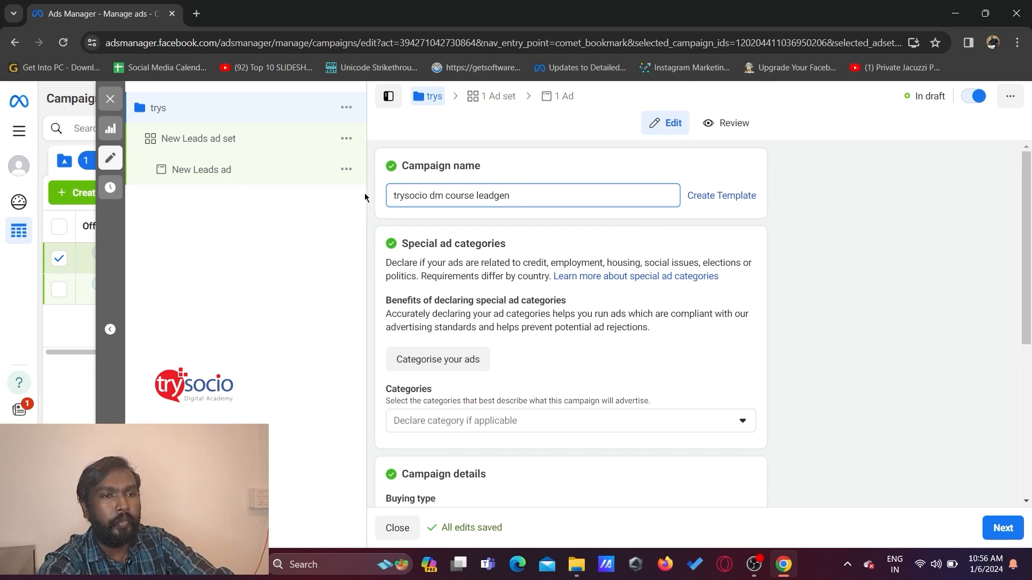
click(998, 524)
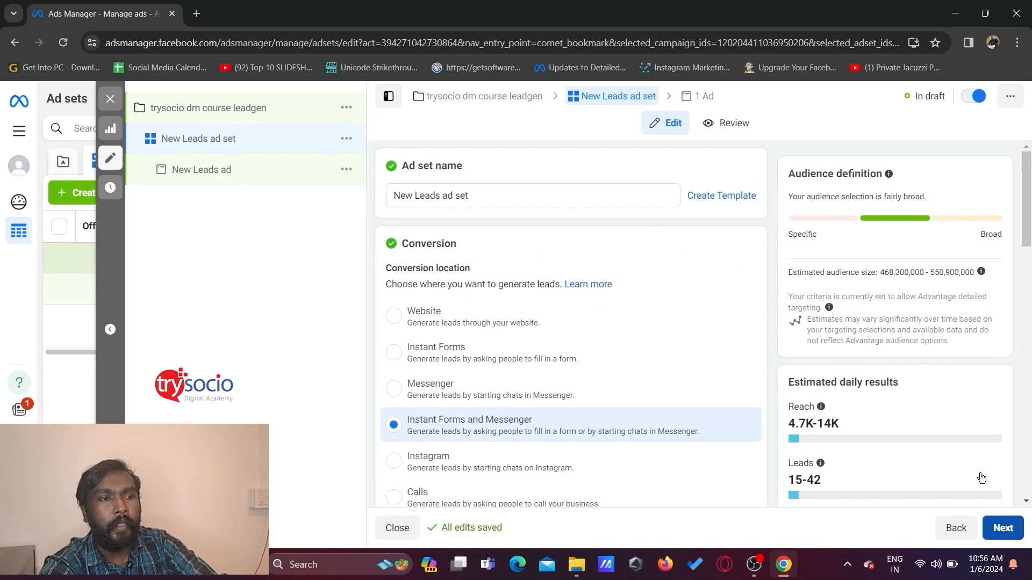
Step: Set the ad set's conversion location to Instant Forms and check the available Facebook Pages, keeping D Marketing
scroll(690, 296, down, 1)
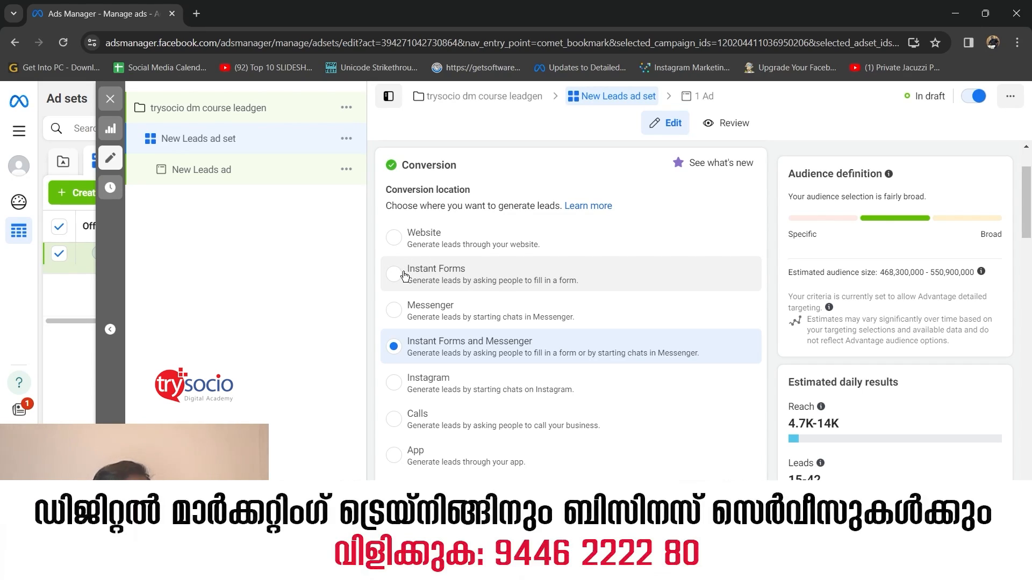
click(405, 276)
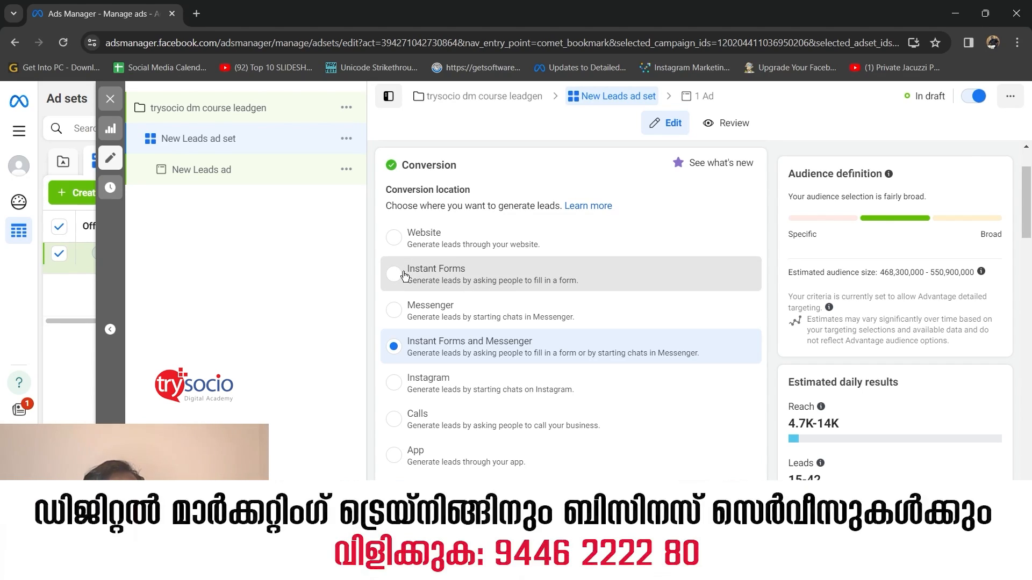
scroll(551, 316, down, 1)
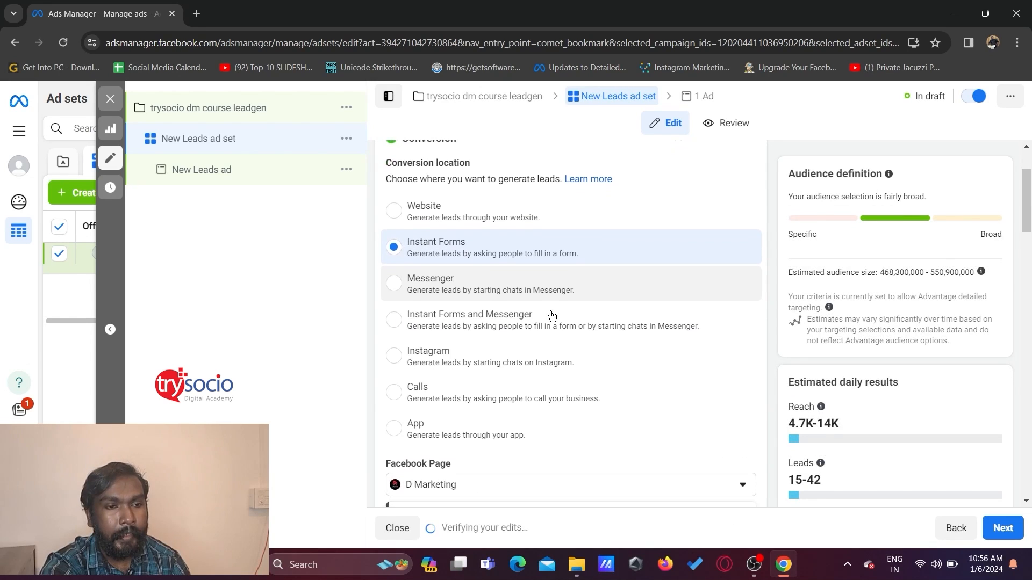
scroll(552, 316, down, 2)
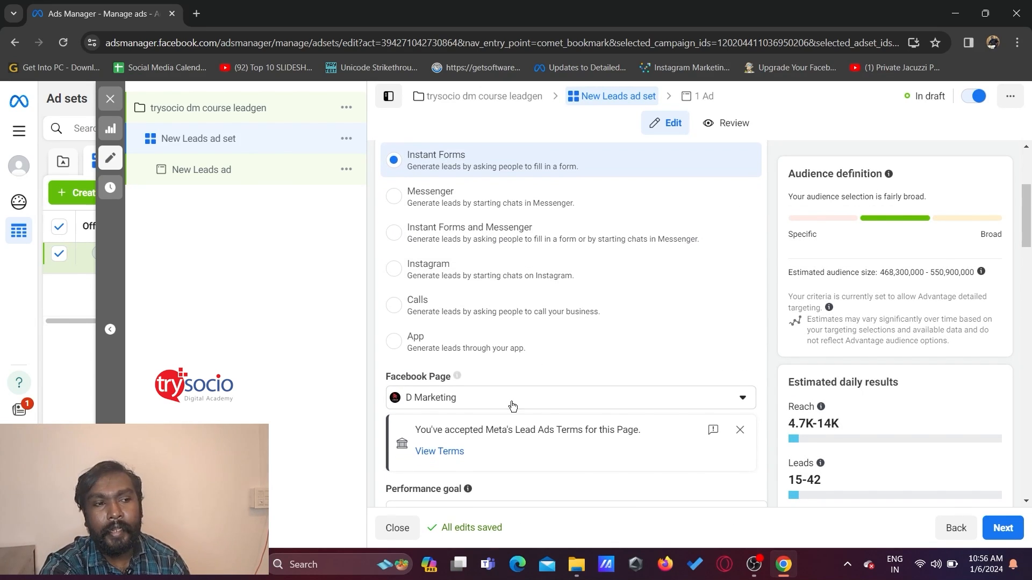
click(513, 407)
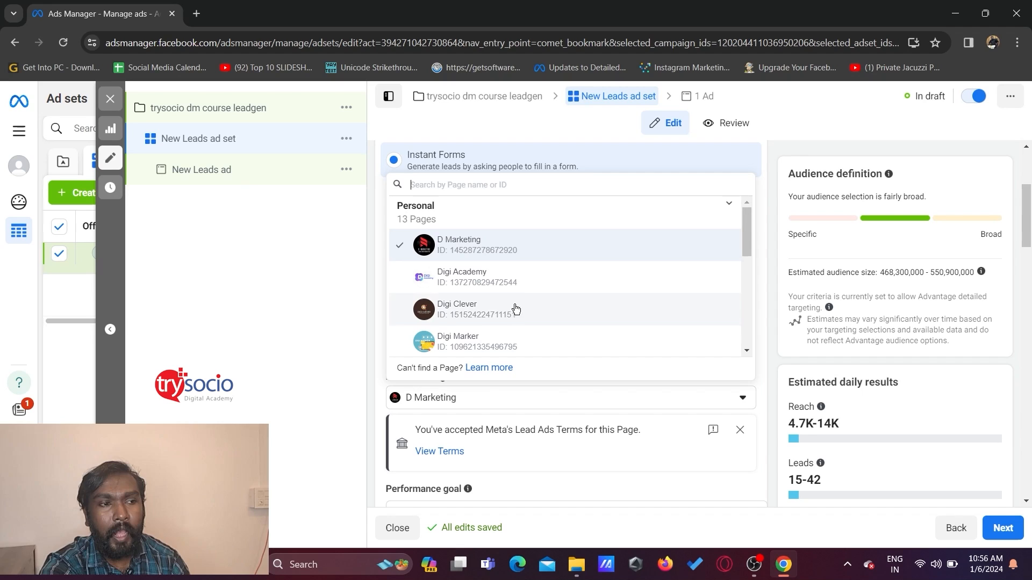
click(544, 402)
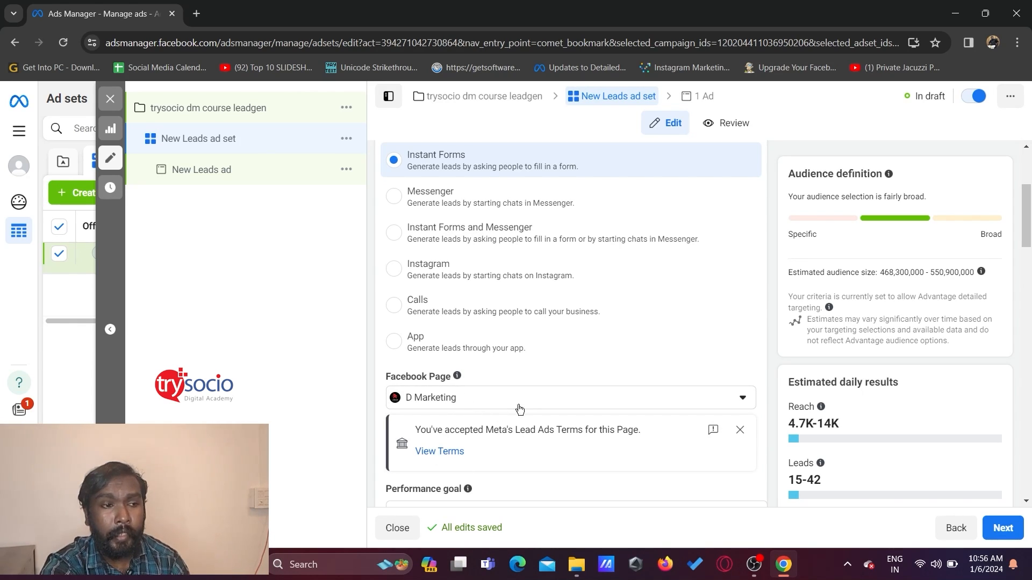
Step: Review the ad set's performance goal, cost per result goal, dynamic creative and catalogue settings
scroll(518, 403, down, 1)
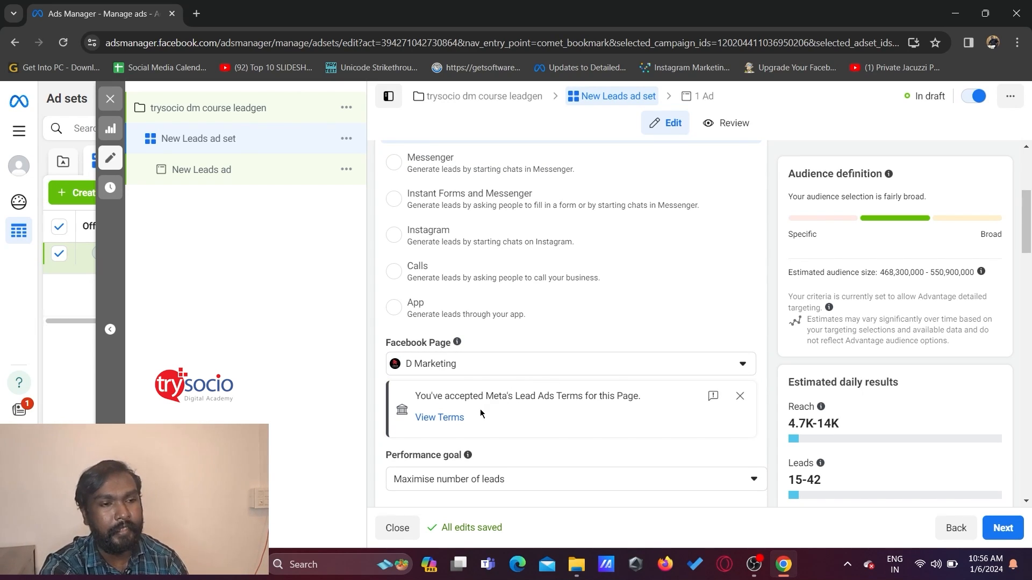
scroll(457, 400, down, 3)
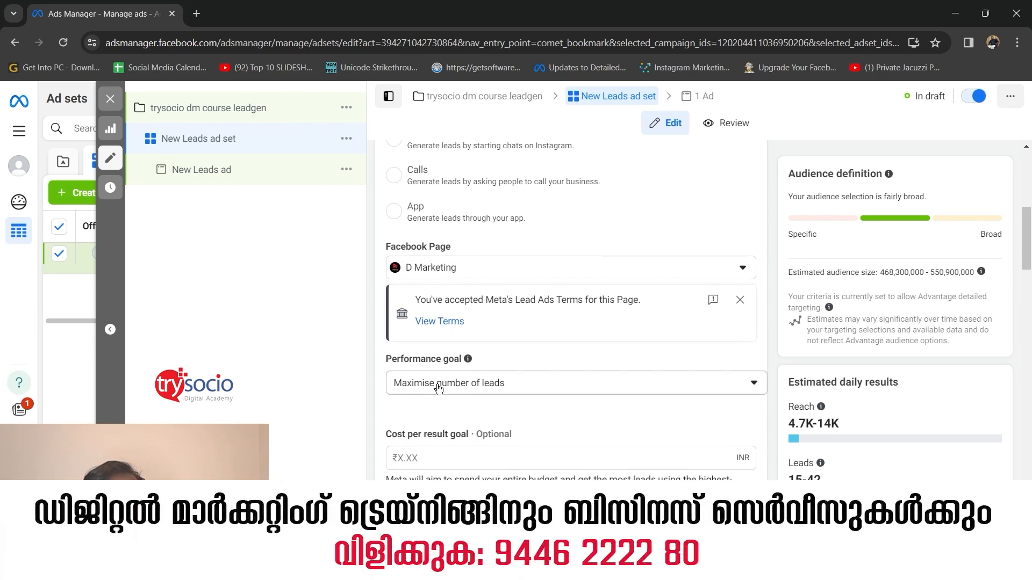
scroll(515, 371, down, 1)
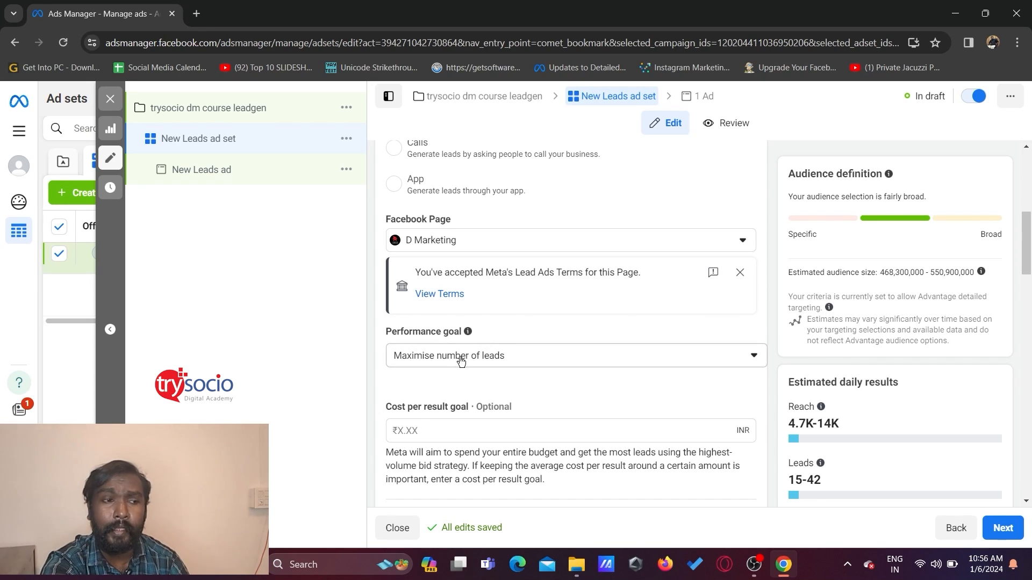
scroll(460, 361, down, 3)
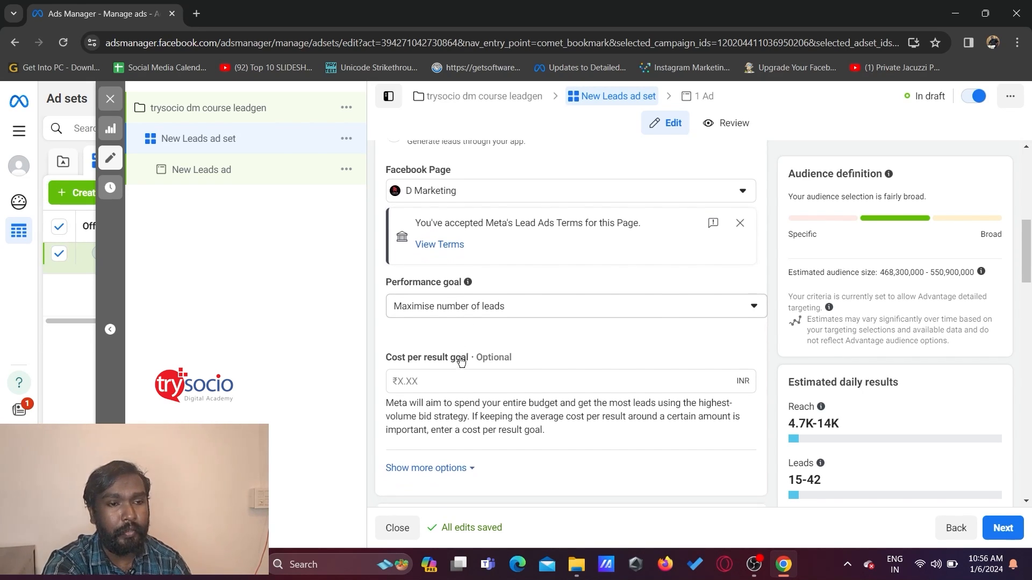
scroll(461, 361, down, 3)
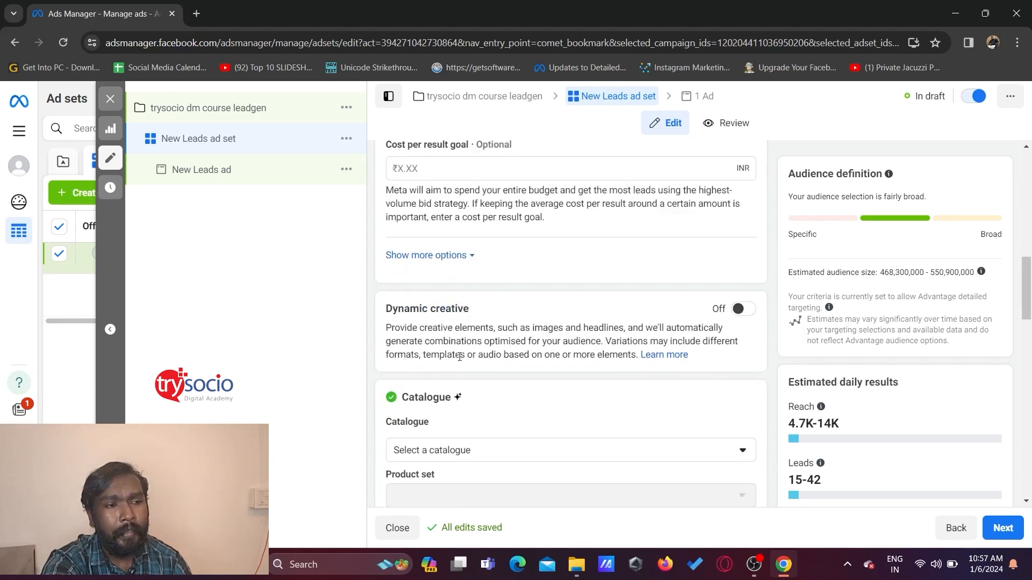
scroll(604, 317, down, 1)
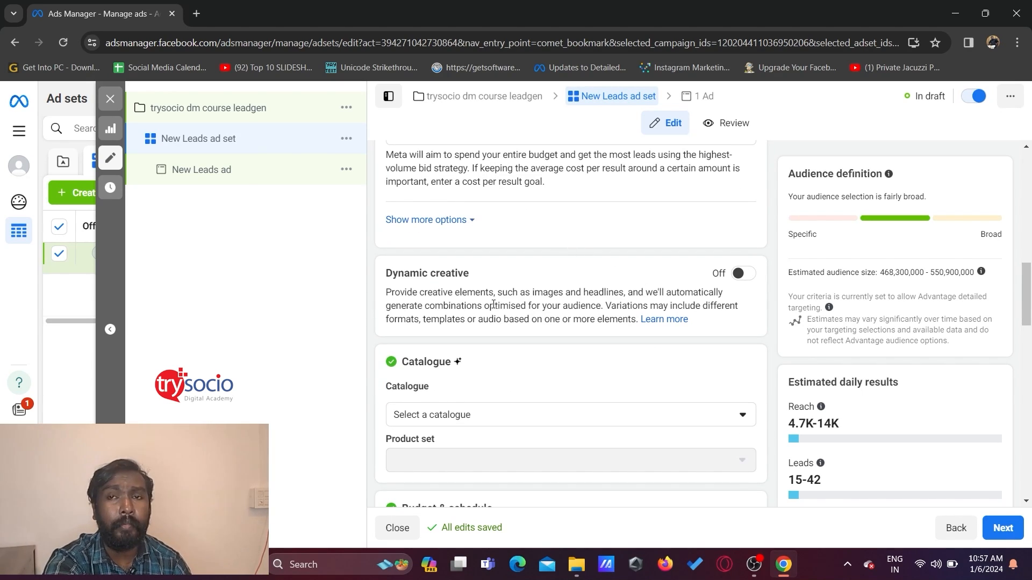
Step: Set the ad set's daily budget to ₹200, keeping the daily budget type
scroll(494, 304, down, 5)
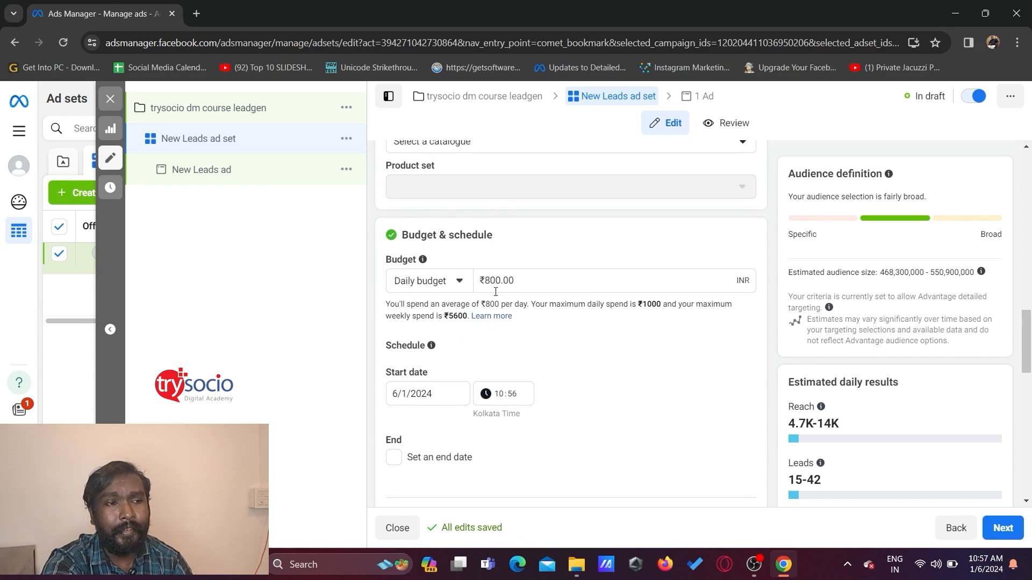
click(450, 285)
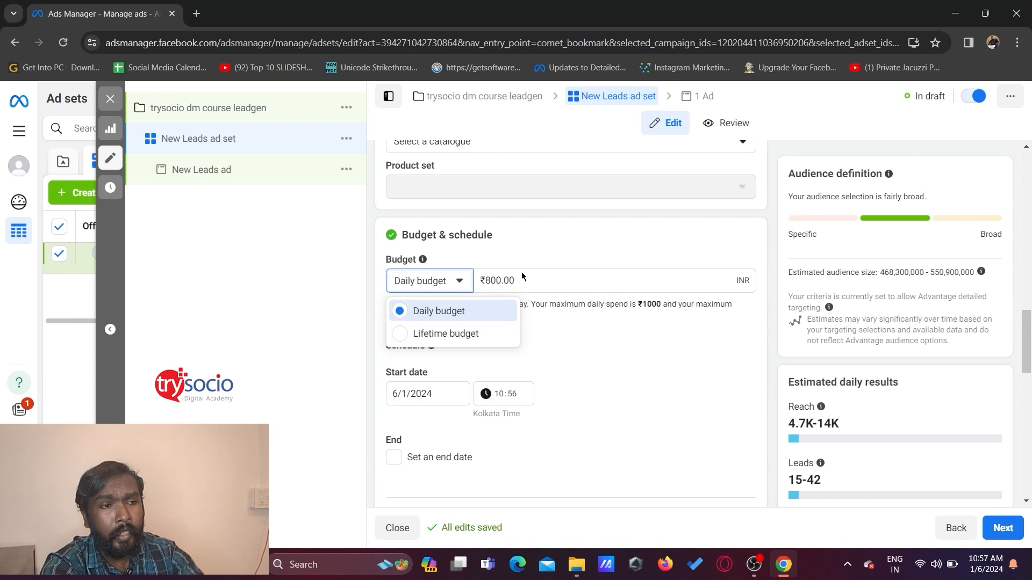
drag(520, 281, 462, 294)
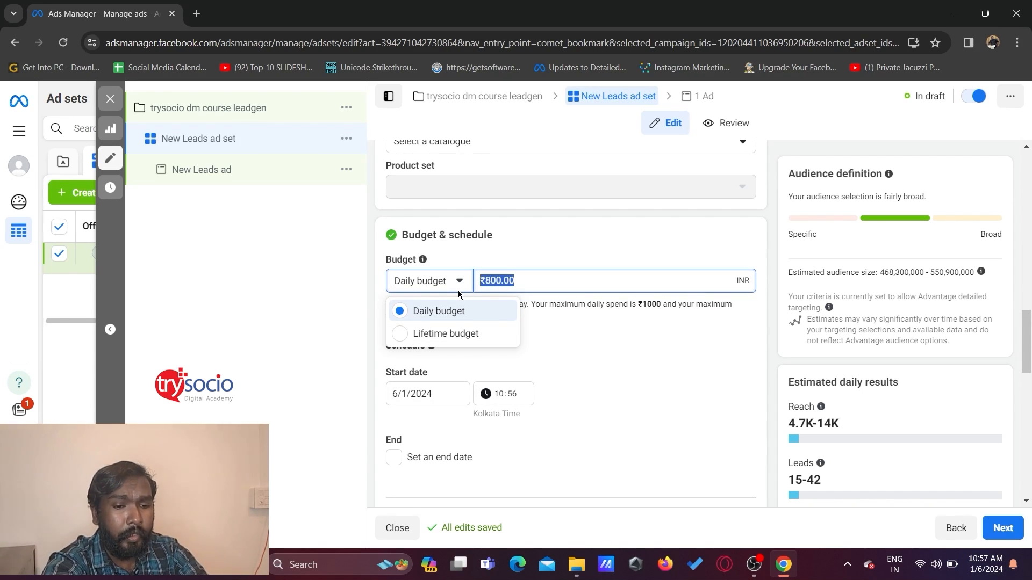
text(200)
click(530, 238)
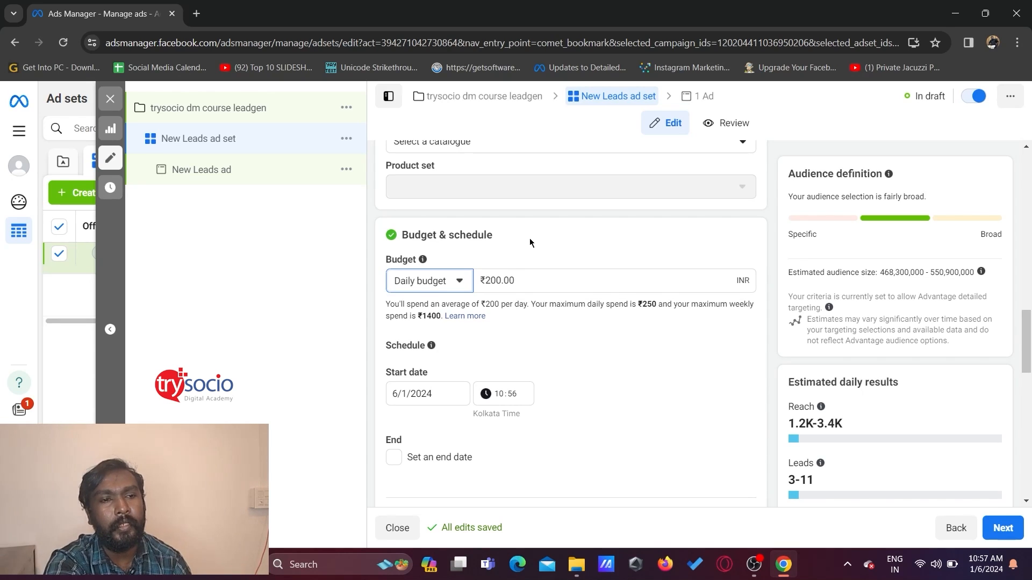
Step: Review the estimated daily results, schedule, budget scheduling, audience controls and Advantage+ audience sections of the ad set
scroll(733, 314, down, 1)
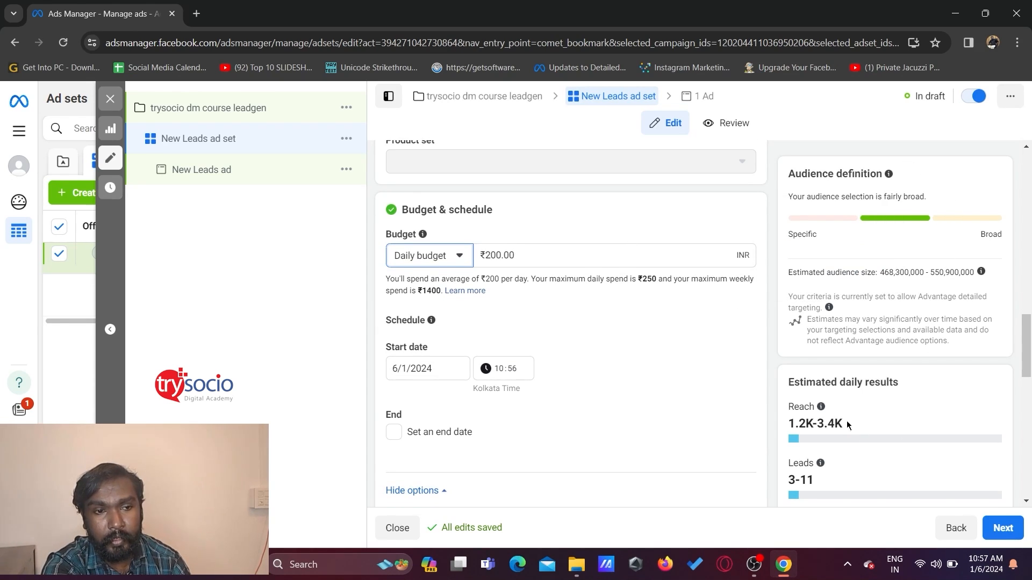
scroll(921, 430, down, 1)
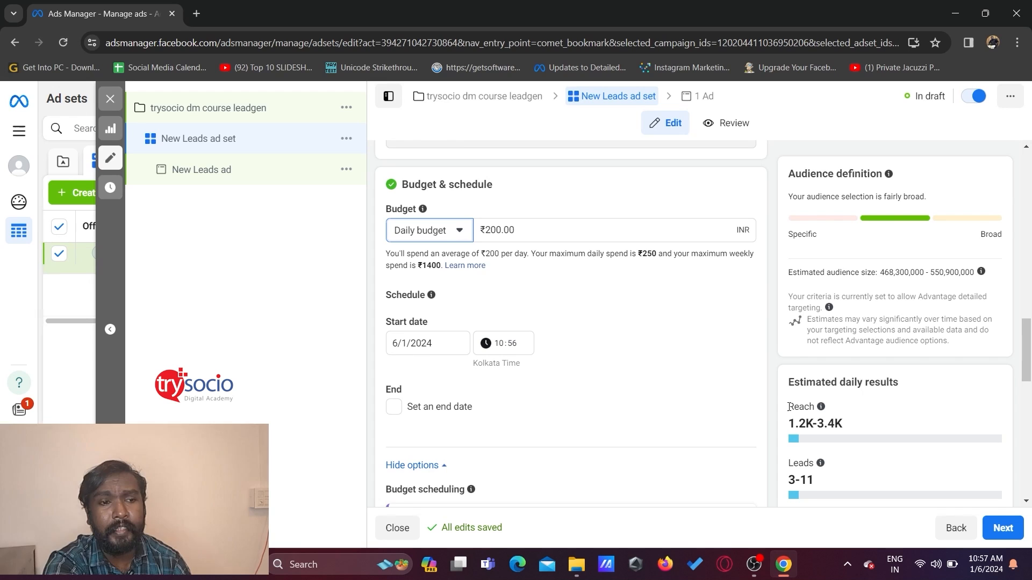
mouse_move(800, 423)
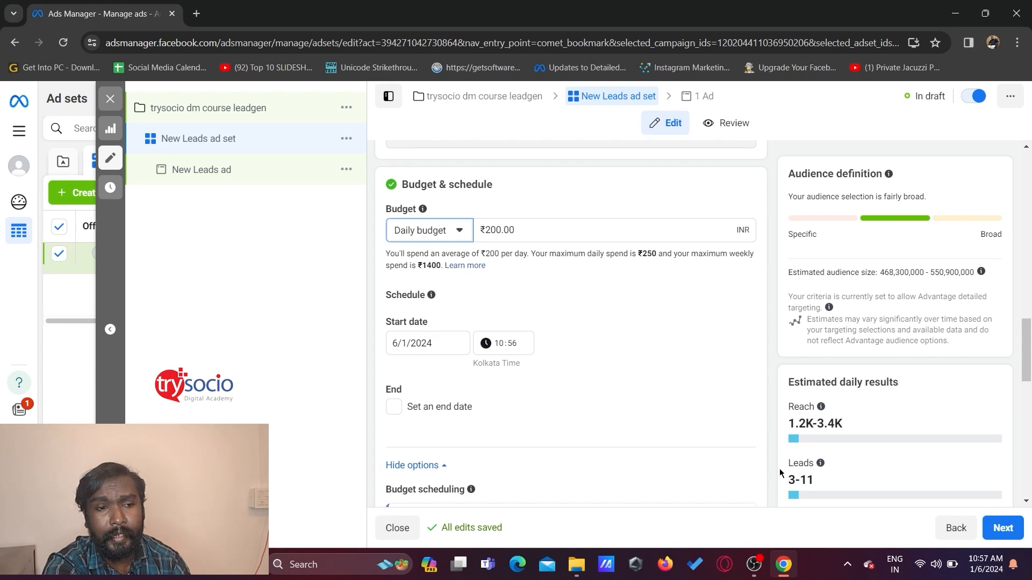
scroll(685, 430, down, 2)
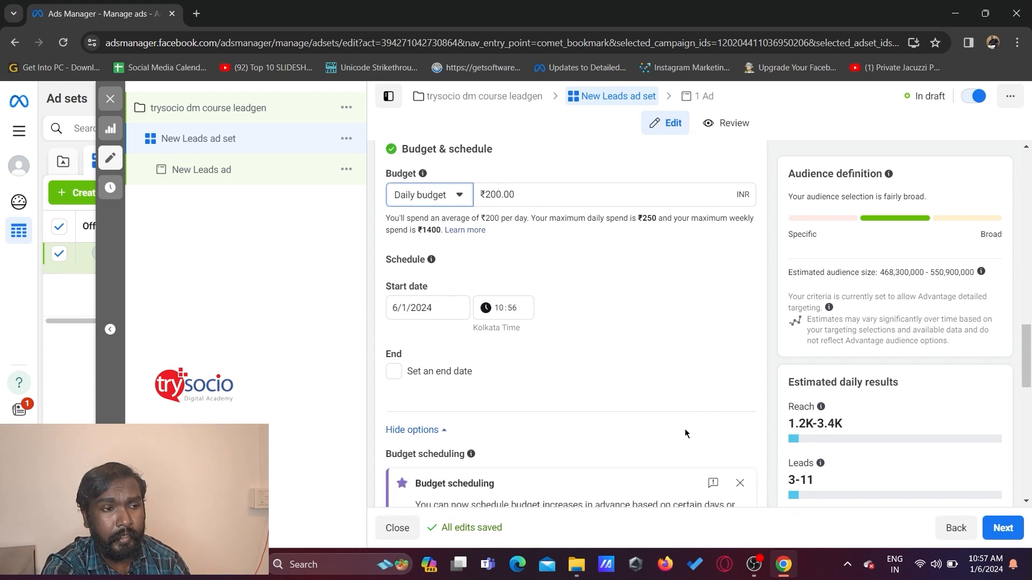
scroll(685, 432, down, 5)
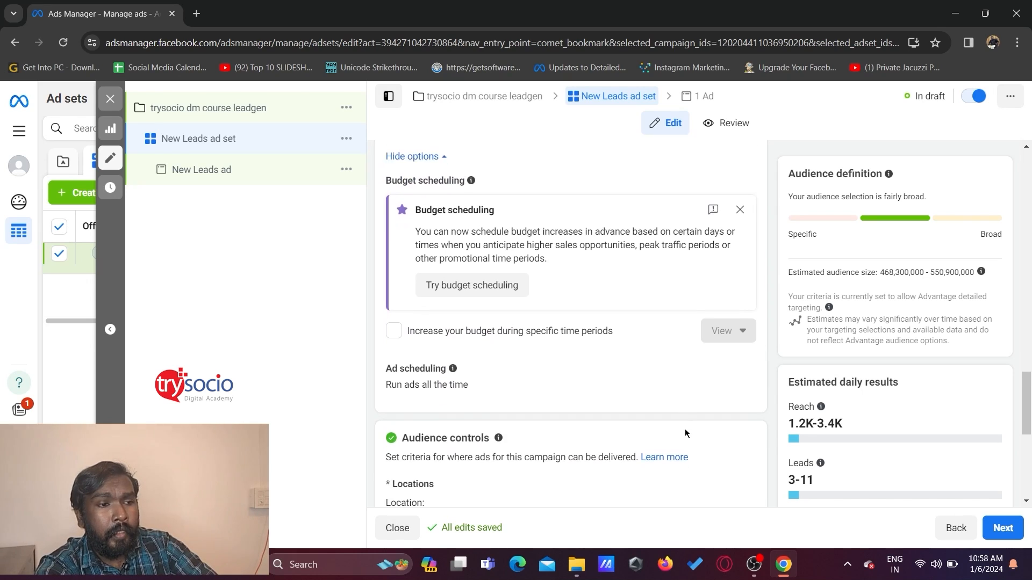
scroll(686, 432, down, 2)
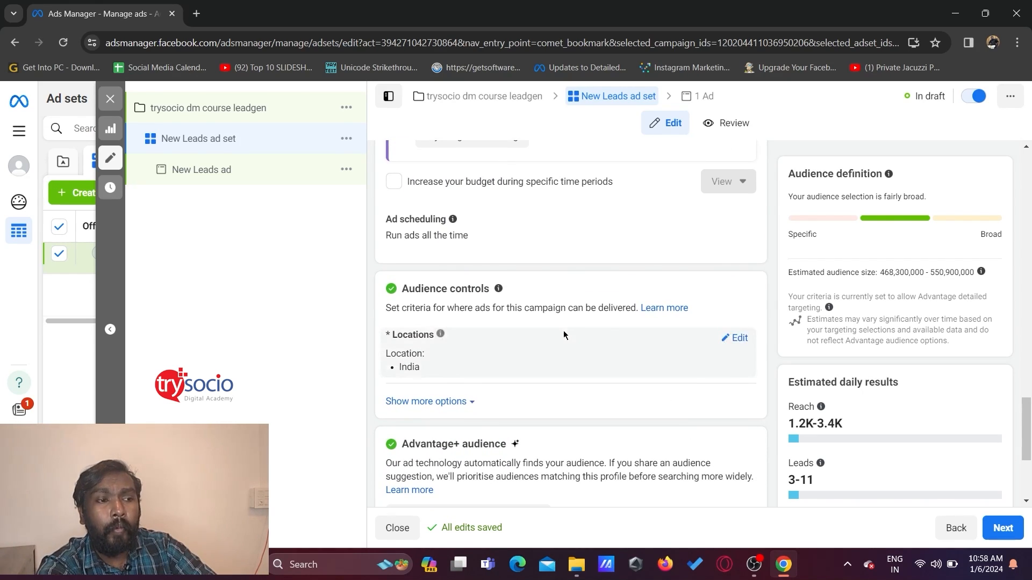
scroll(608, 337, down, 1)
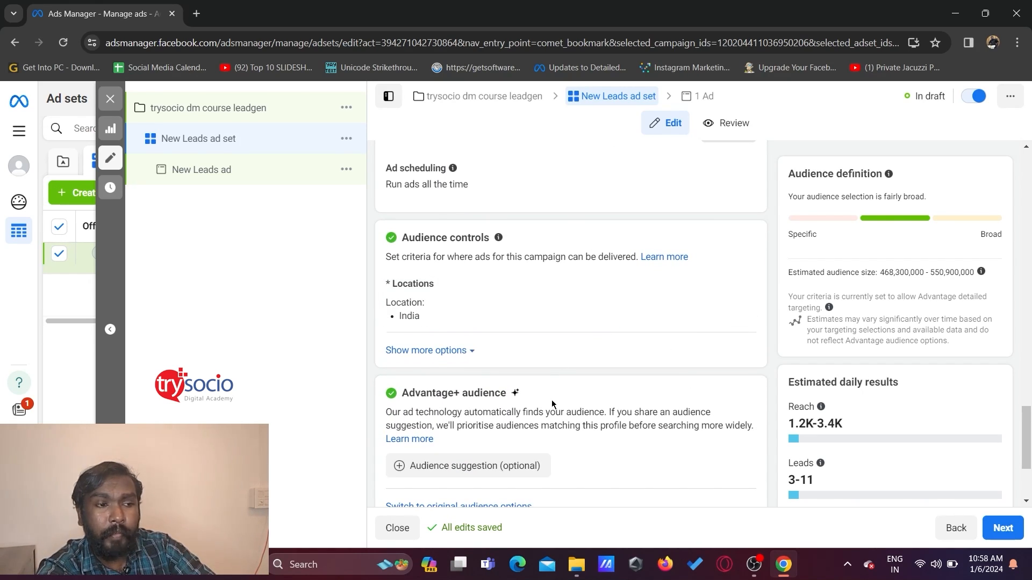
scroll(552, 404, down, 1)
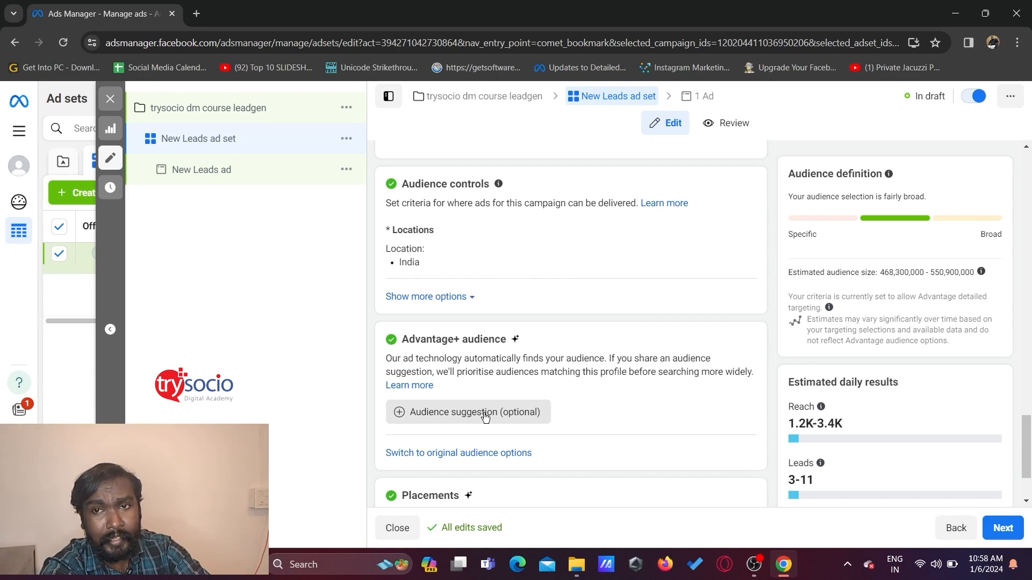
mouse_move(484, 412)
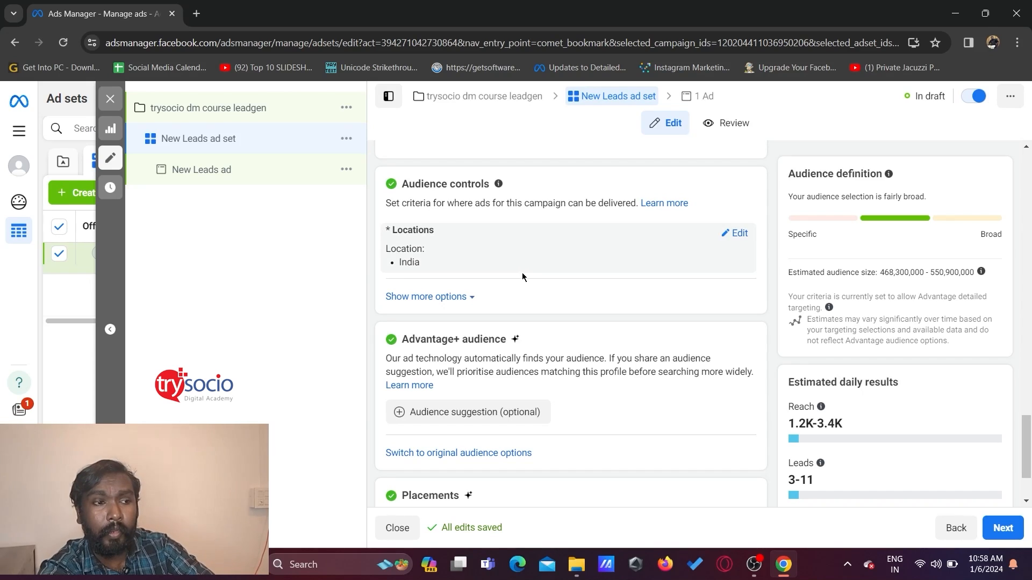
Step: Show the additional audience control options and switch the ad set from Advantage+ audience to the original audience options
click(459, 298)
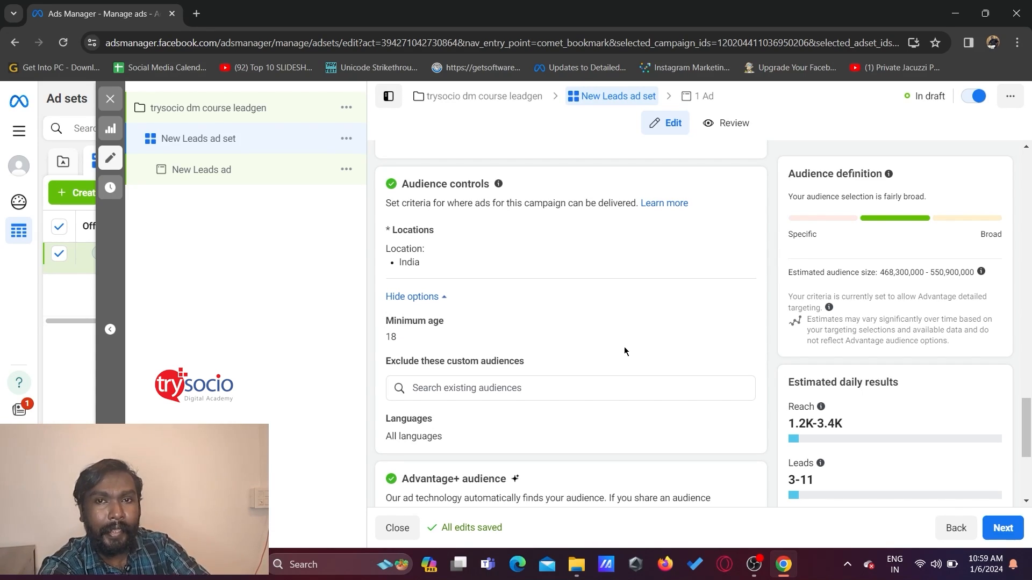
scroll(624, 351, down, 4)
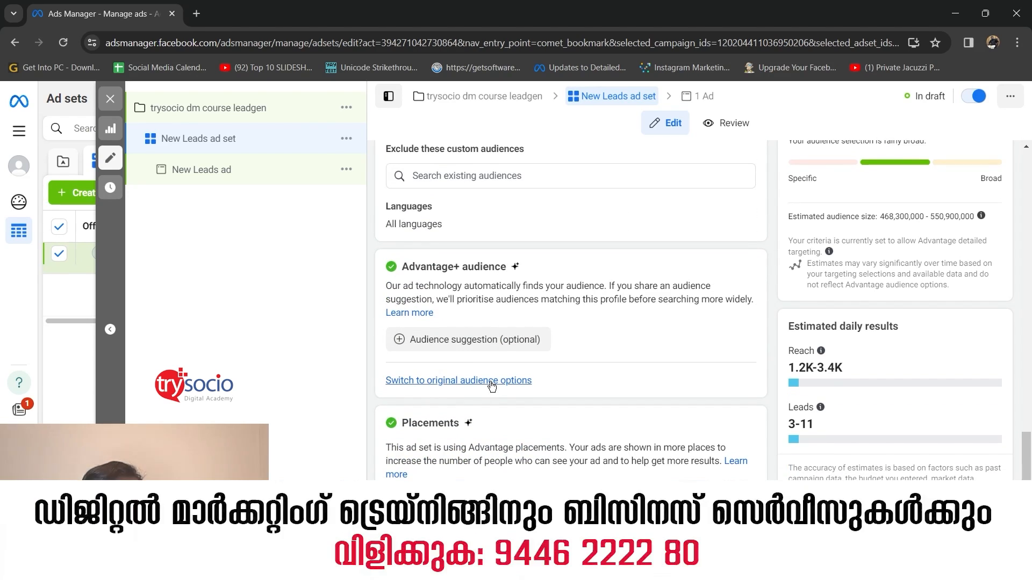
click(491, 381)
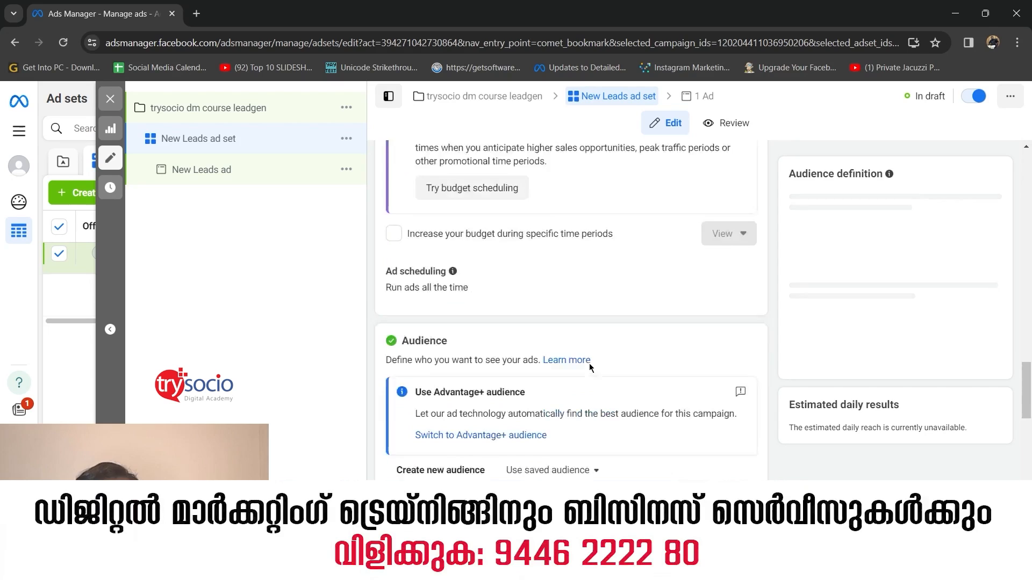
Step: Replace India with Kerala, India as the audience's included location
scroll(589, 363, down, 5)
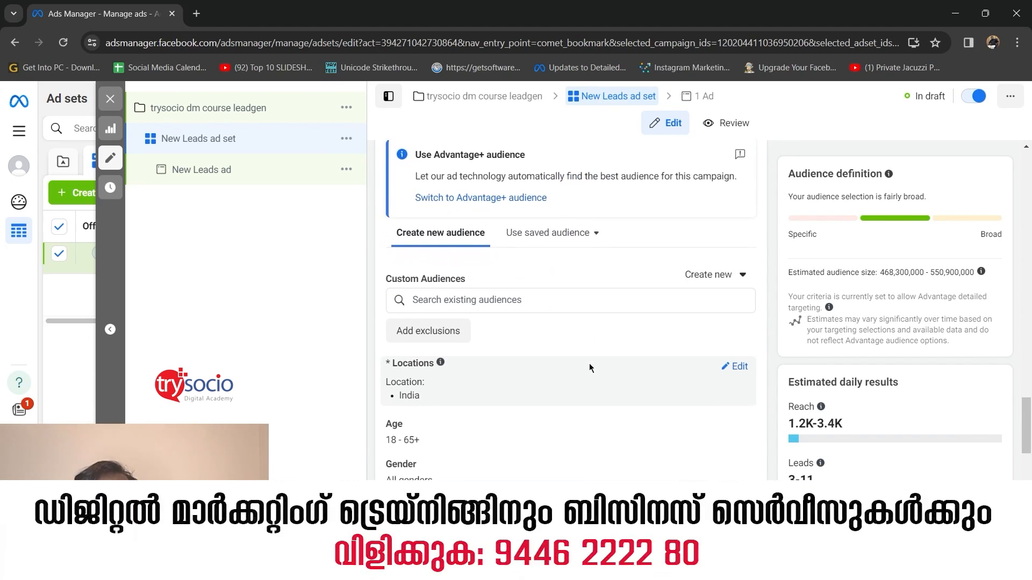
scroll(589, 364, down, 1)
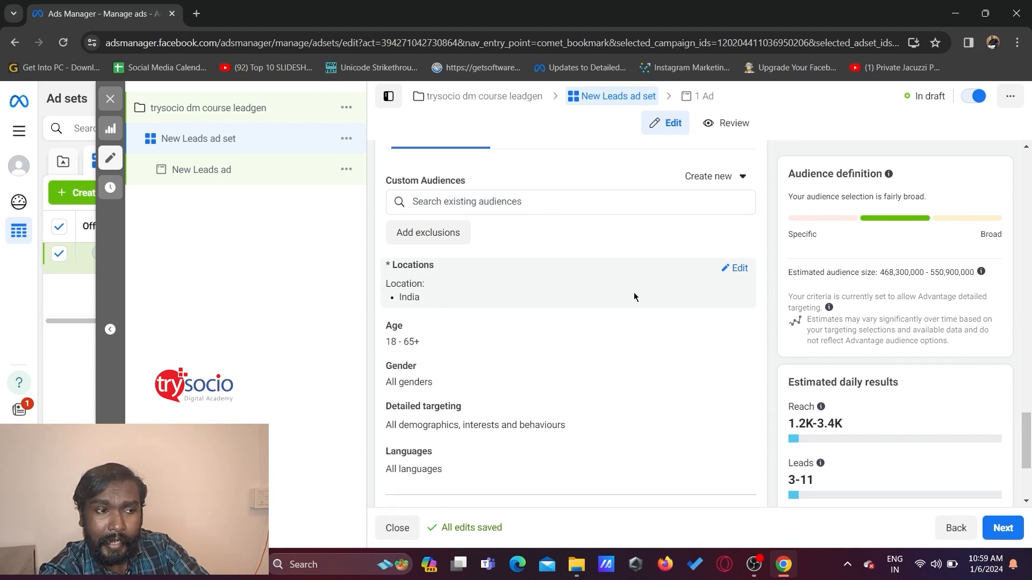
scroll(576, 299, down, 1)
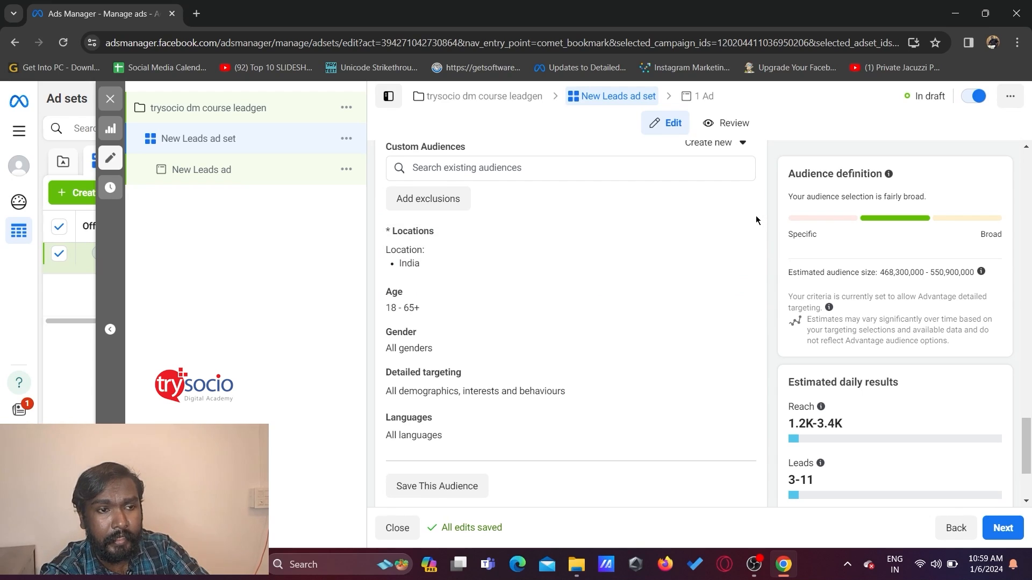
click(738, 235)
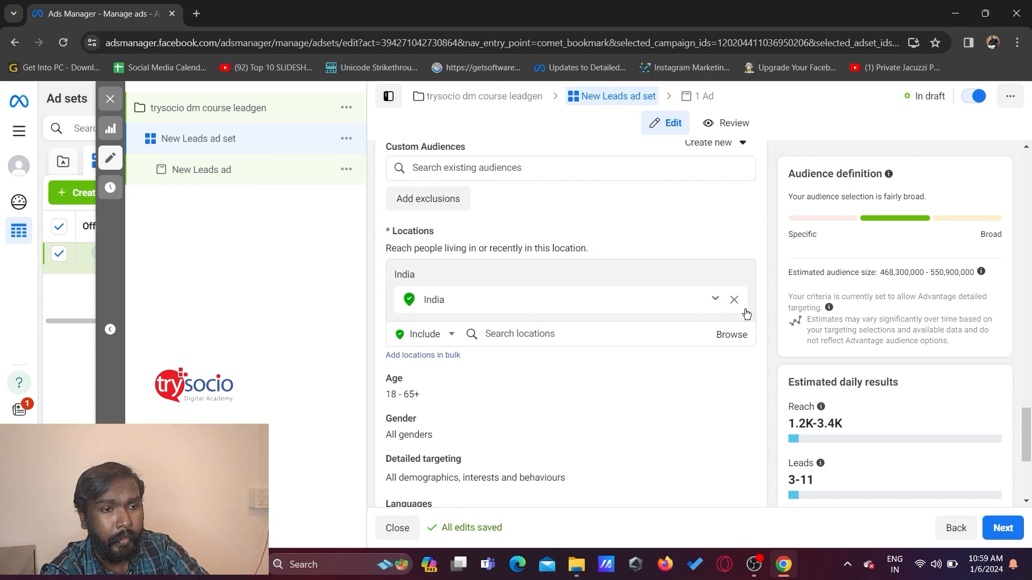
click(734, 305)
click(520, 307)
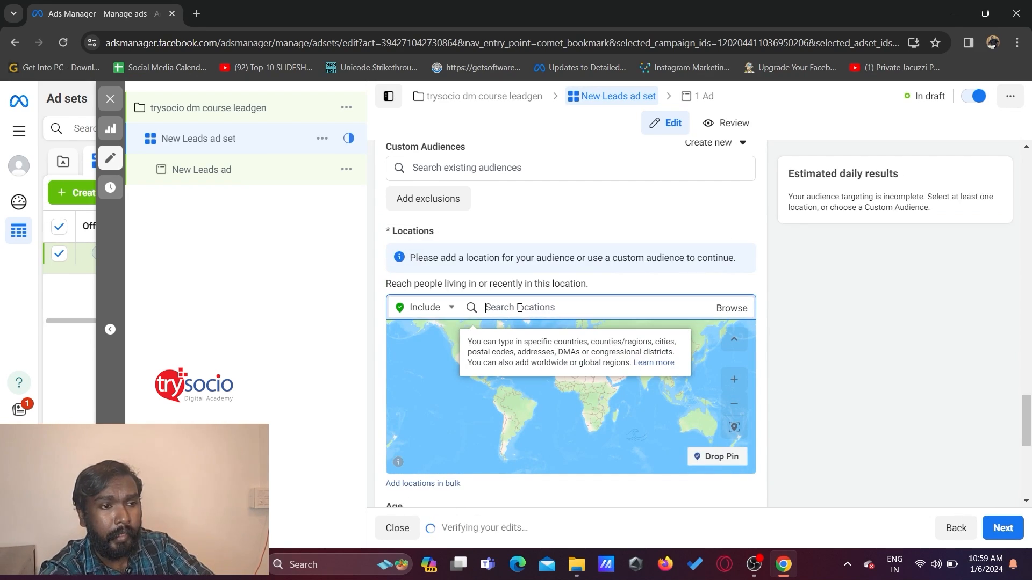
text(kerala)
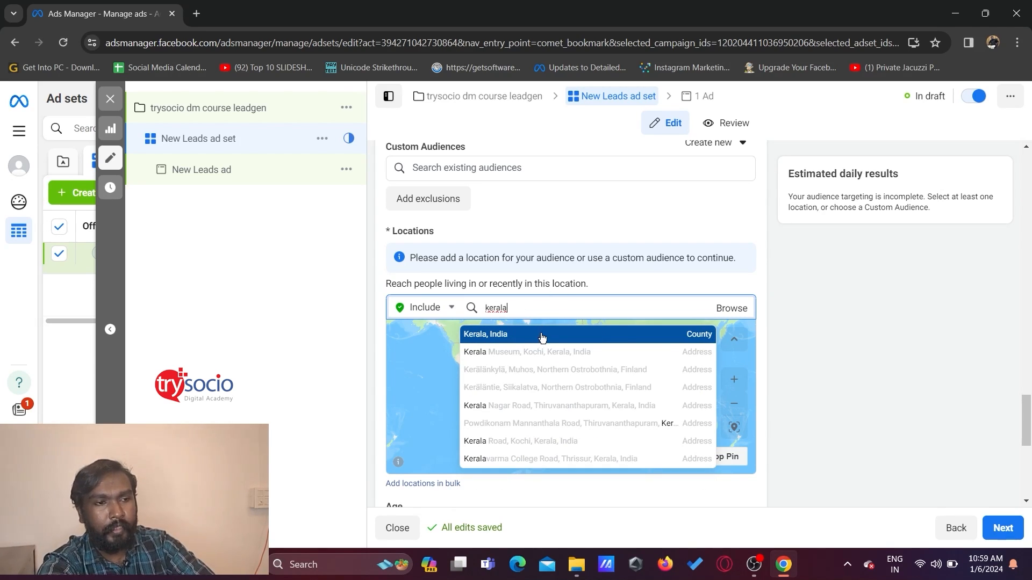
click(542, 335)
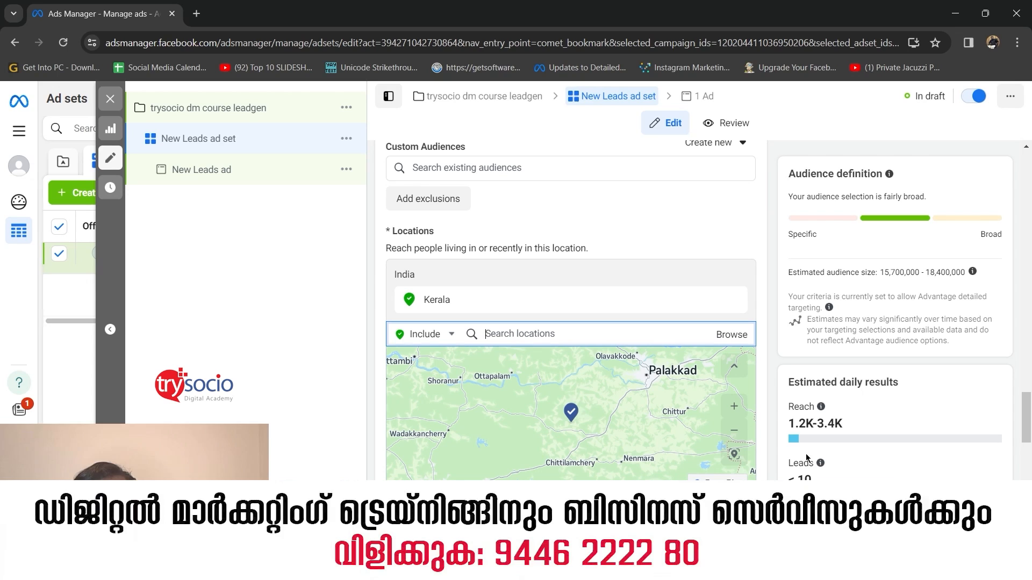
Step: Set the audience's age range to 21–30
scroll(798, 422, down, 1)
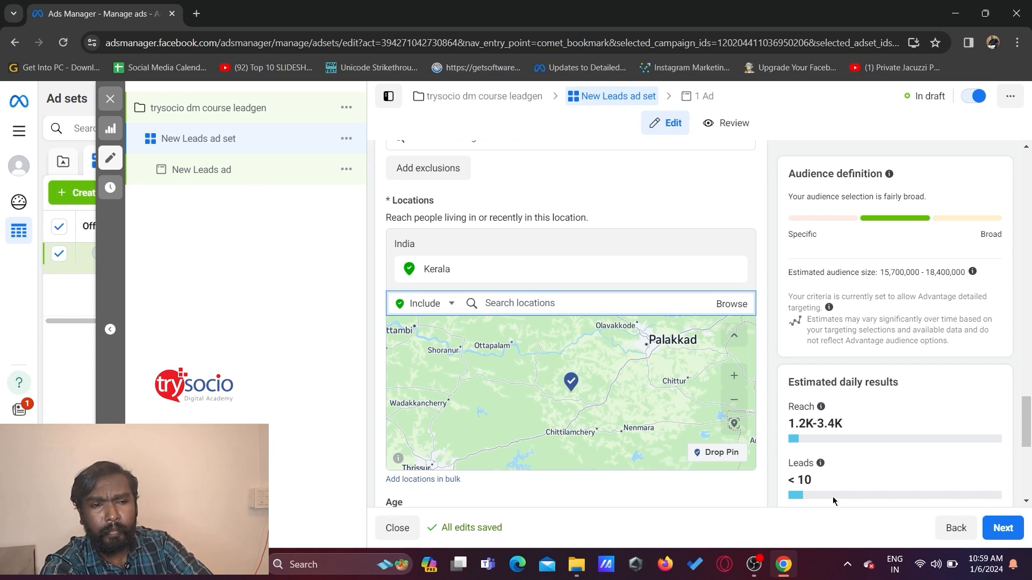
scroll(679, 485, down, 3)
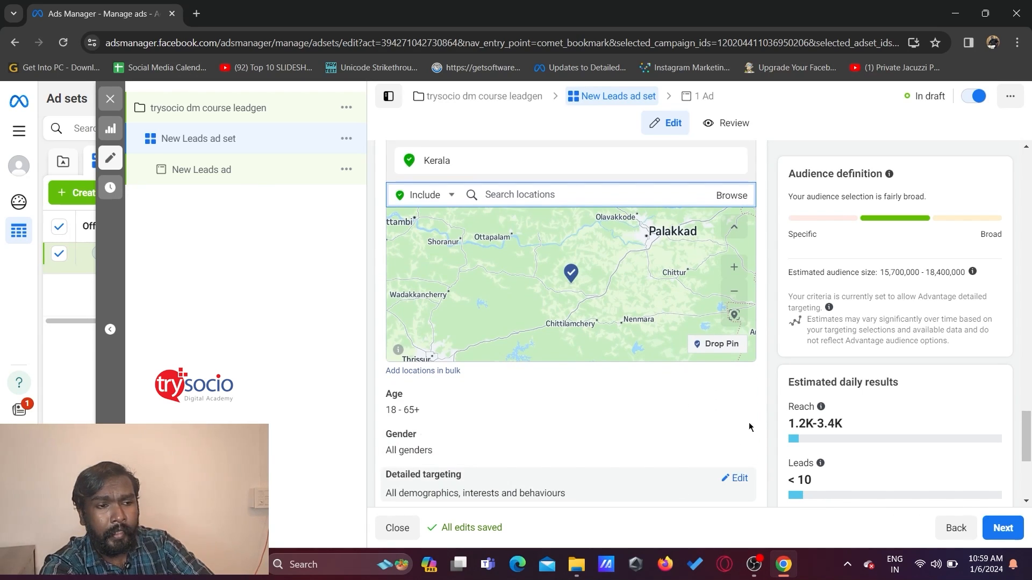
click(740, 400)
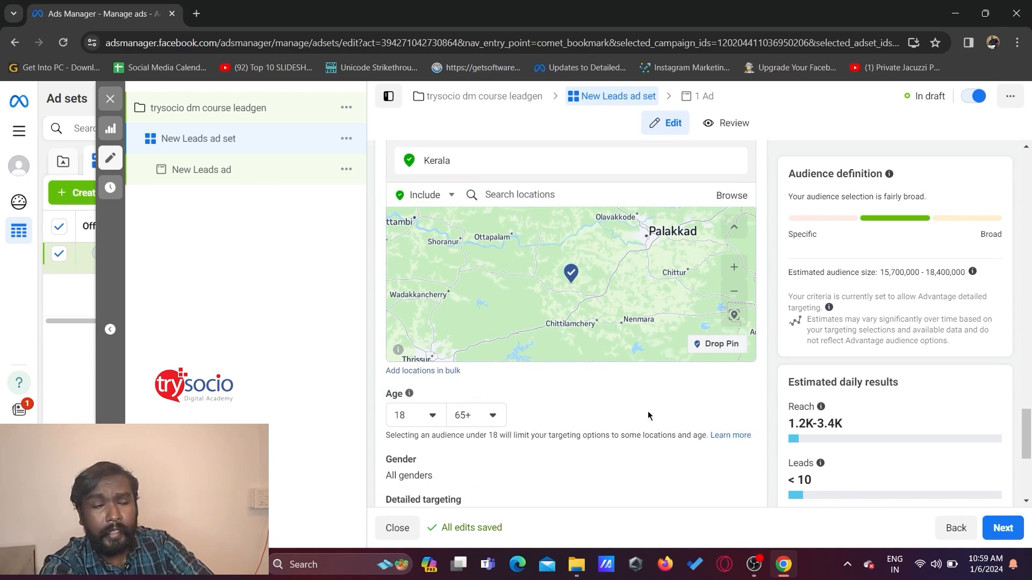
click(435, 417)
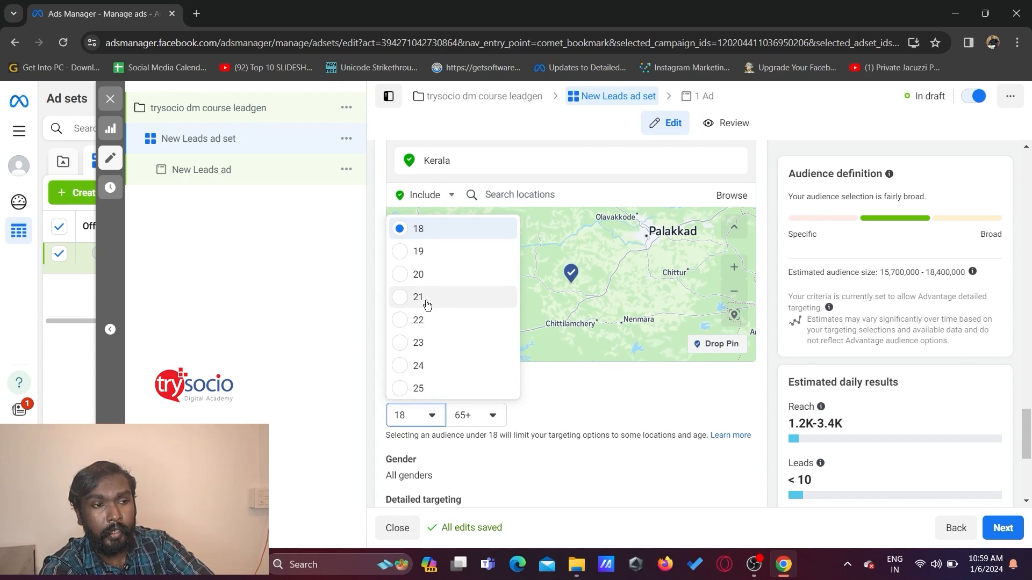
click(427, 304)
click(462, 423)
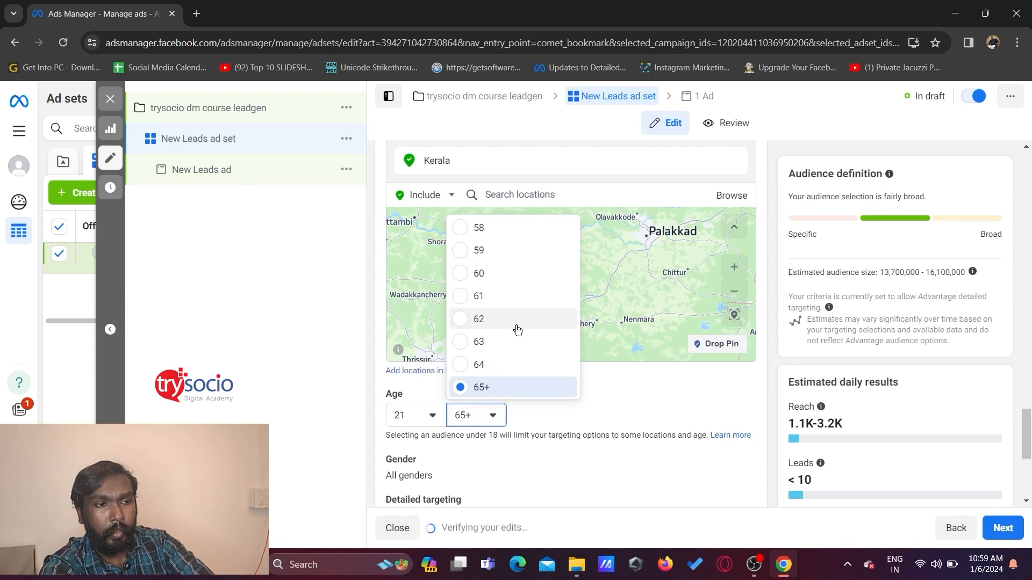
scroll(517, 329, up, 5)
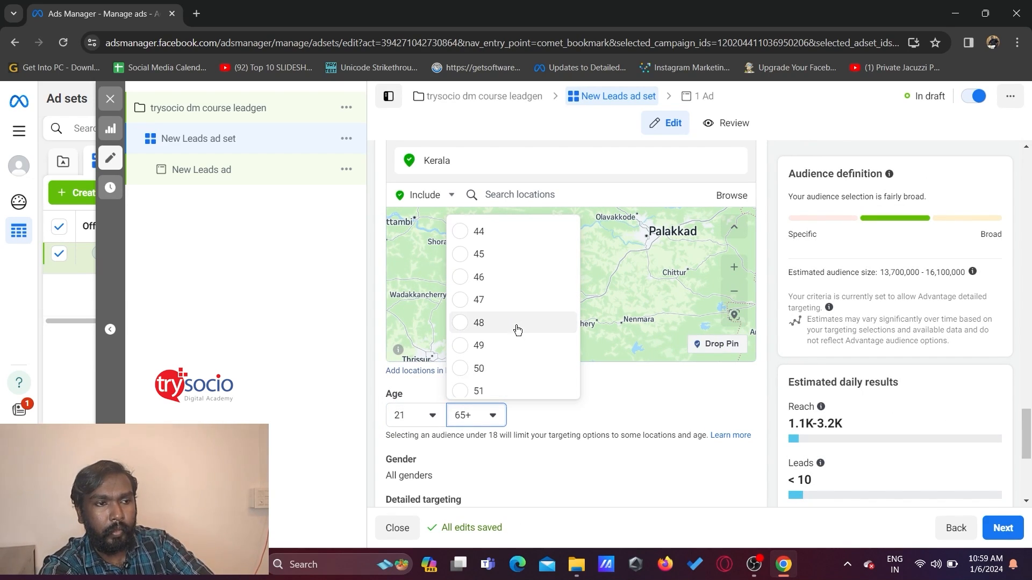
scroll(517, 330, up, 4)
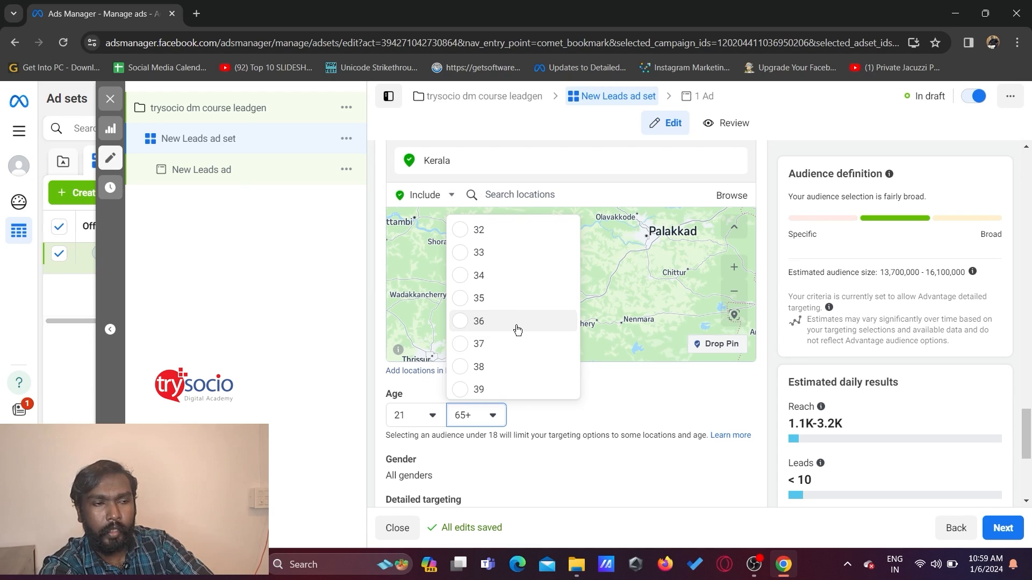
scroll(517, 329, up, 1)
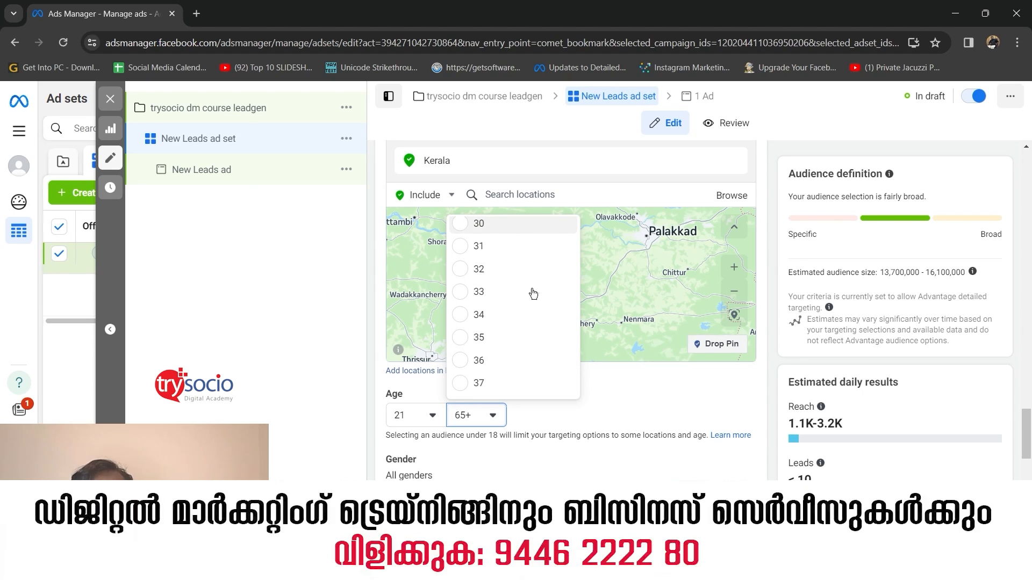
key(Return)
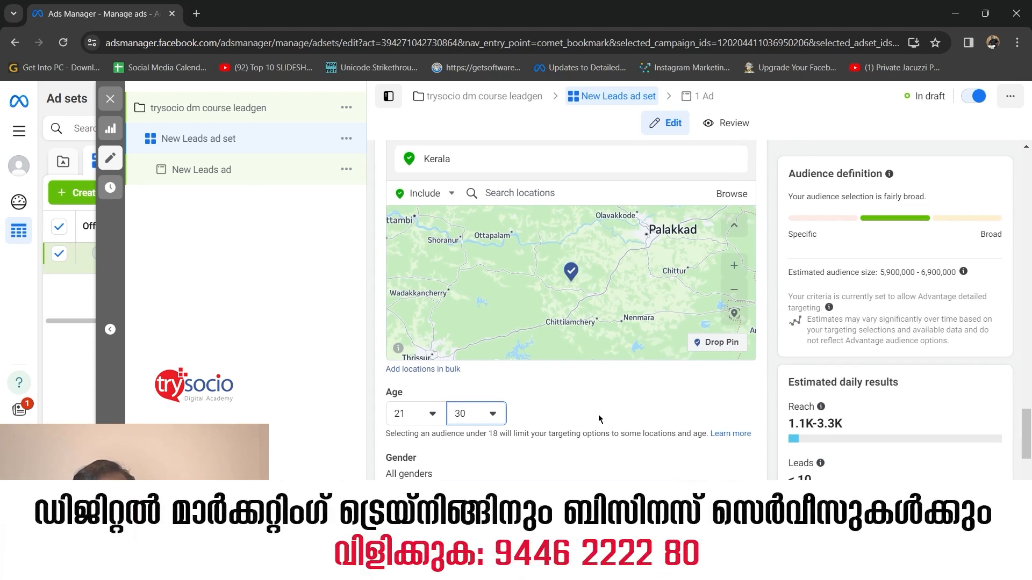
Step: Search detailed targeting for digital marketing and include the Digital marketing (marketing) interest
scroll(599, 419, down, 2)
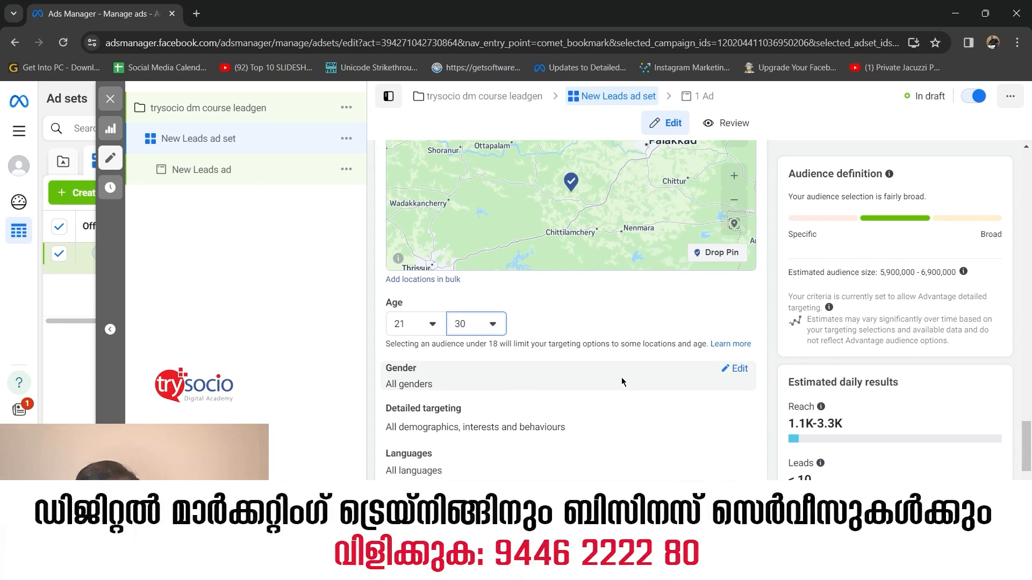
scroll(622, 381, down, 1)
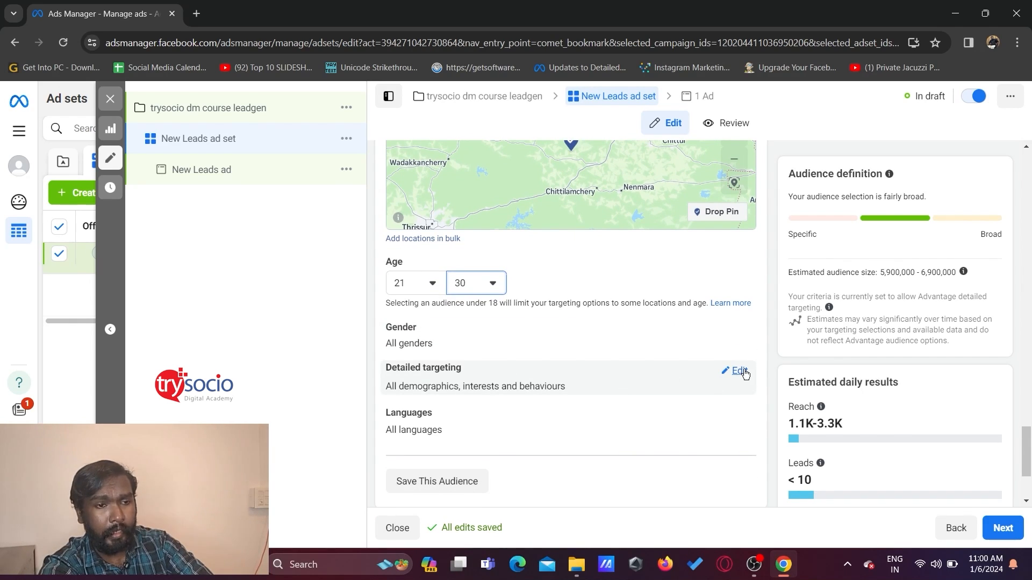
click(740, 371)
click(465, 407)
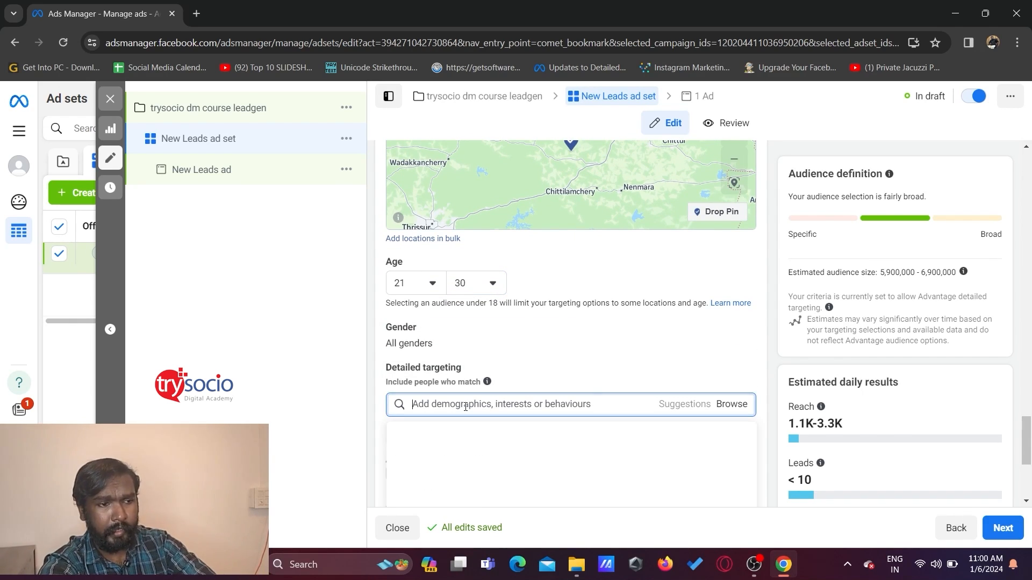
text(digita)
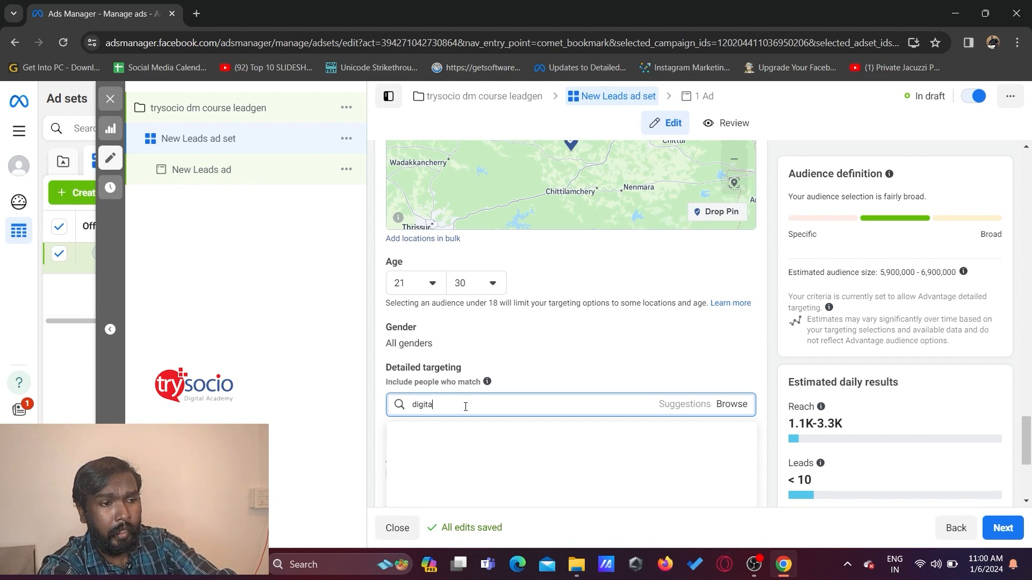
text(l)
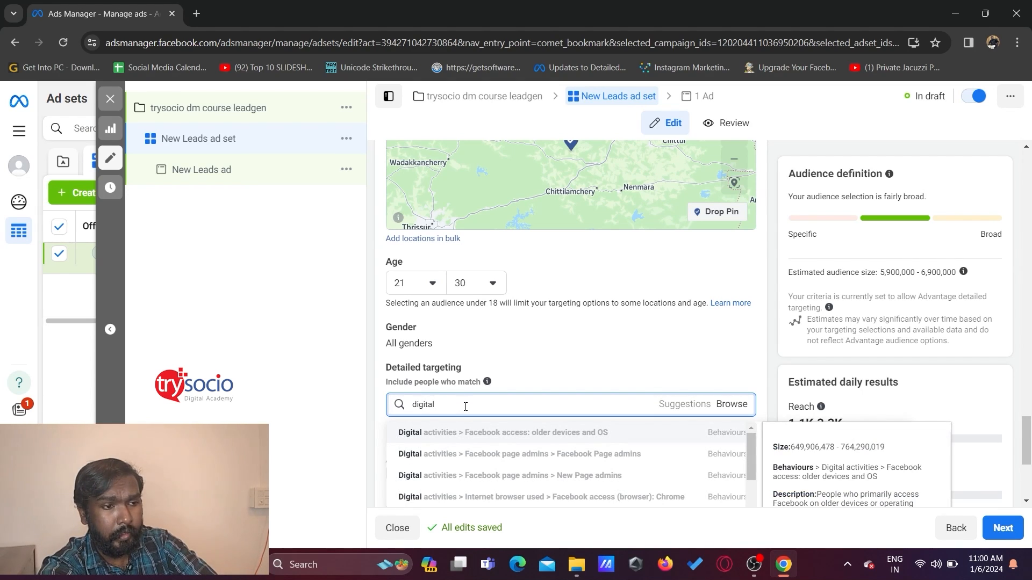
text(ma)
key(BackSpace)
key(BackSpace)
text(ma)
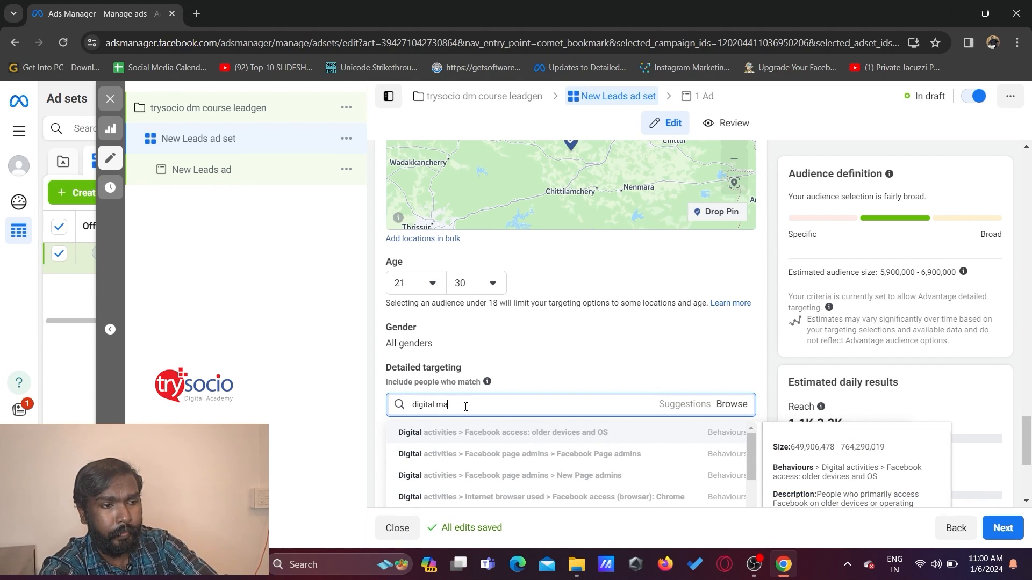
text(rketing)
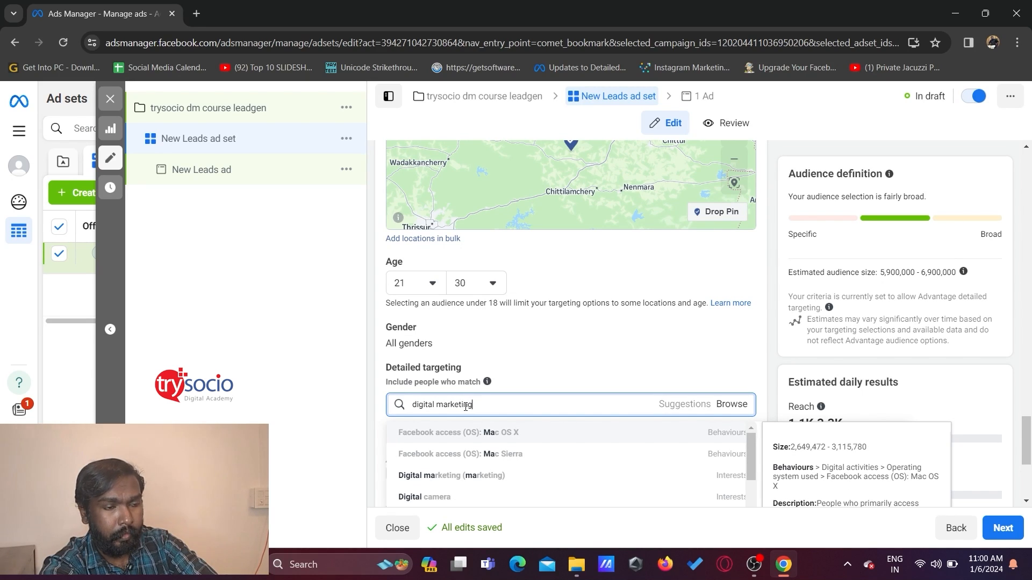
key(BackSpace)
key(BackSpace)
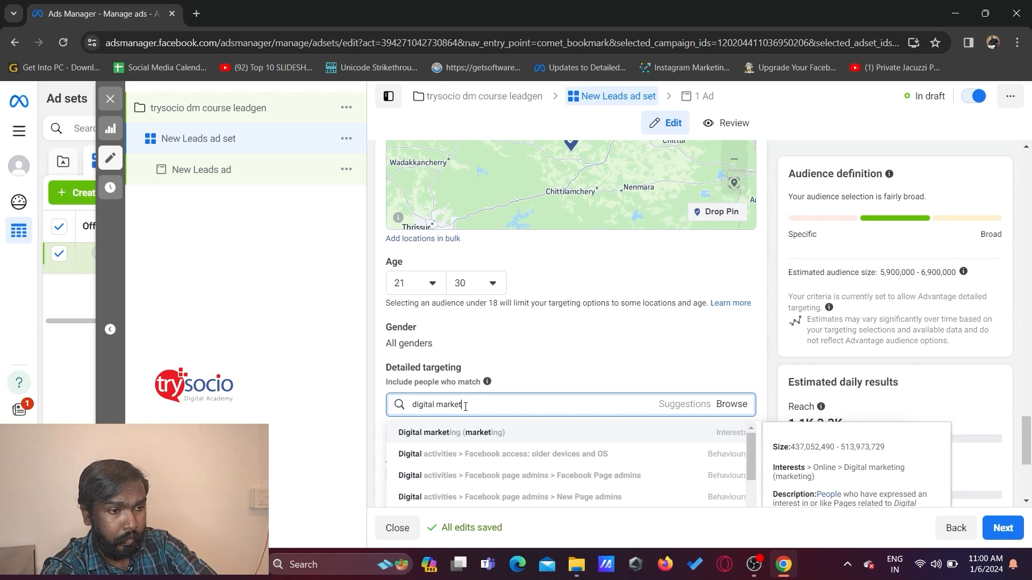
click(513, 433)
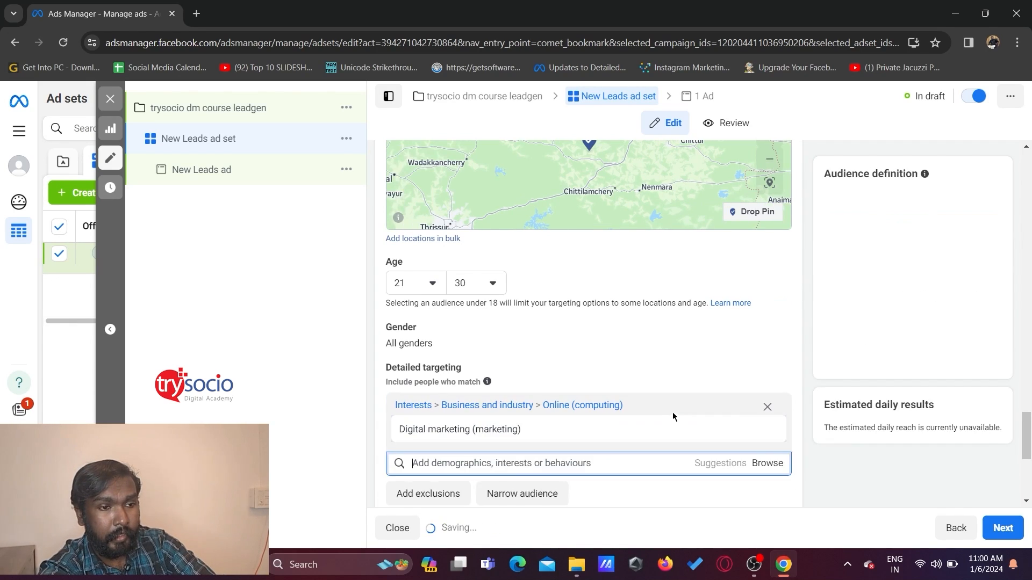
Step: Add the suggested interests Social media marketing, Online advertising and Advertising agency to the detailed targeting
click(691, 469)
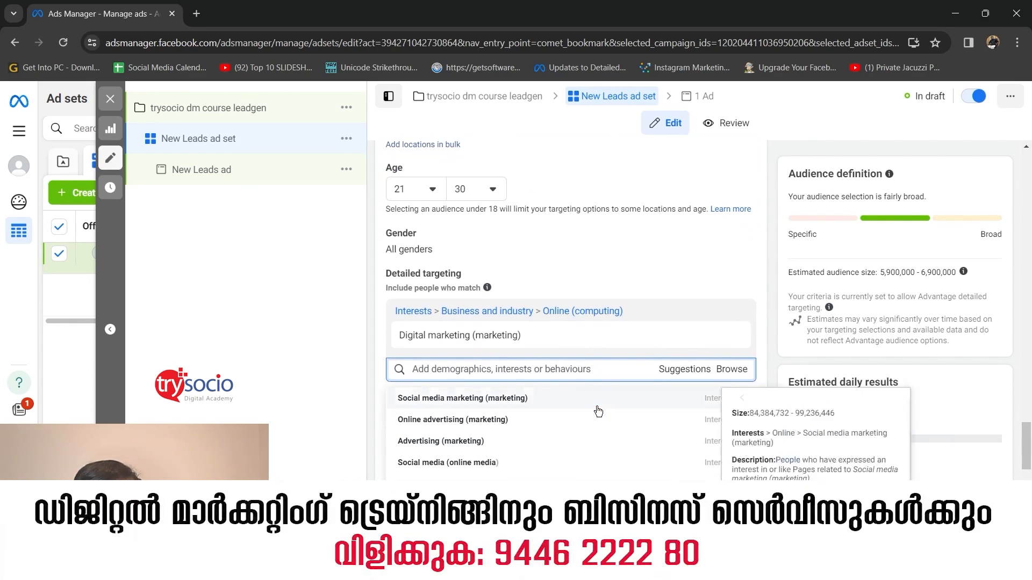
click(540, 409)
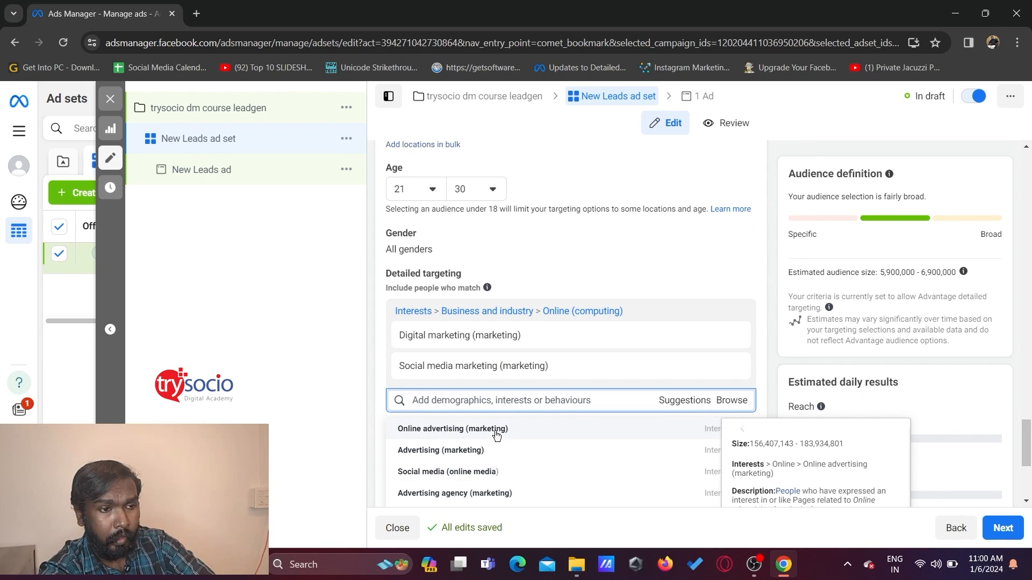
click(492, 429)
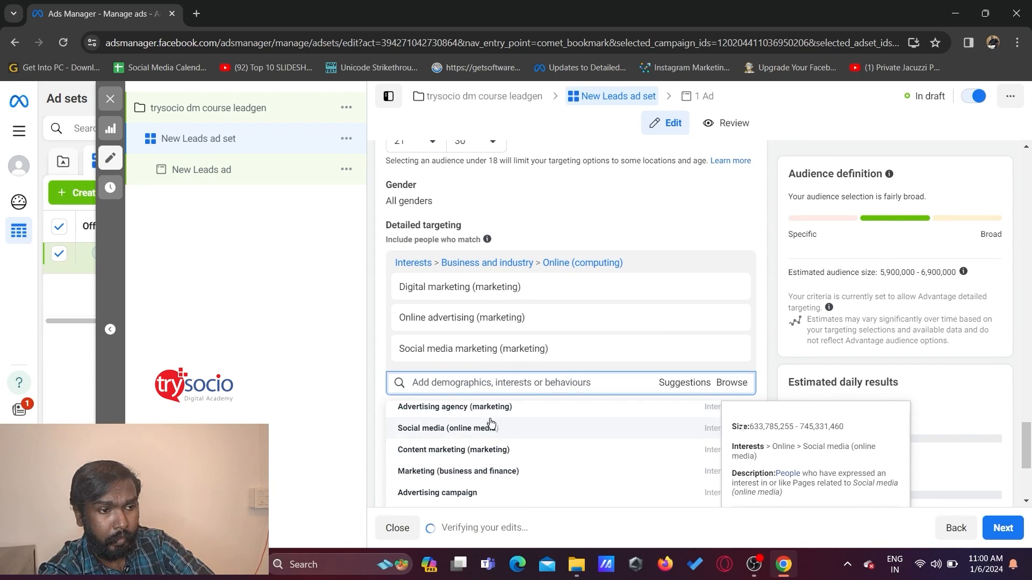
click(485, 413)
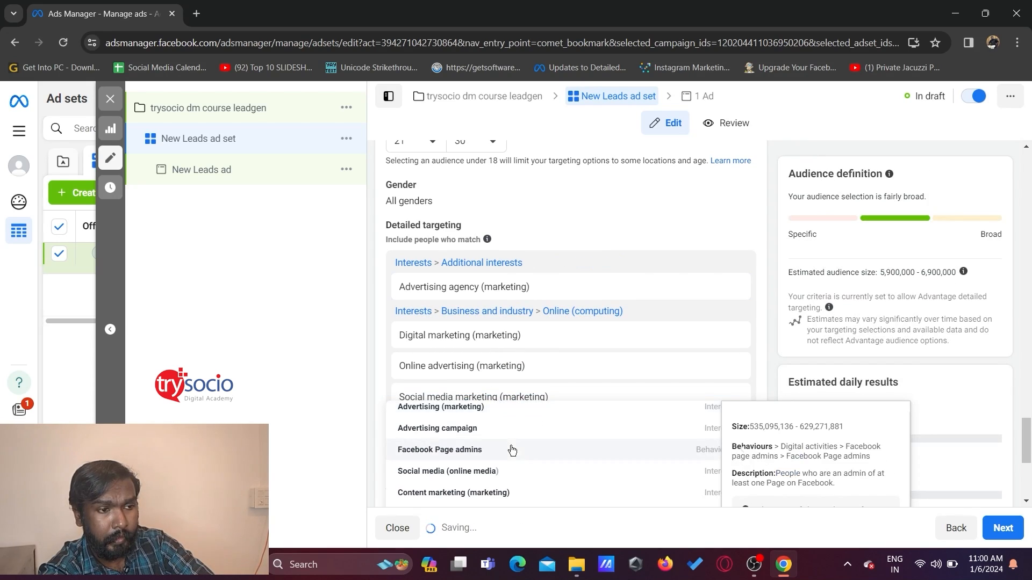
click(754, 158)
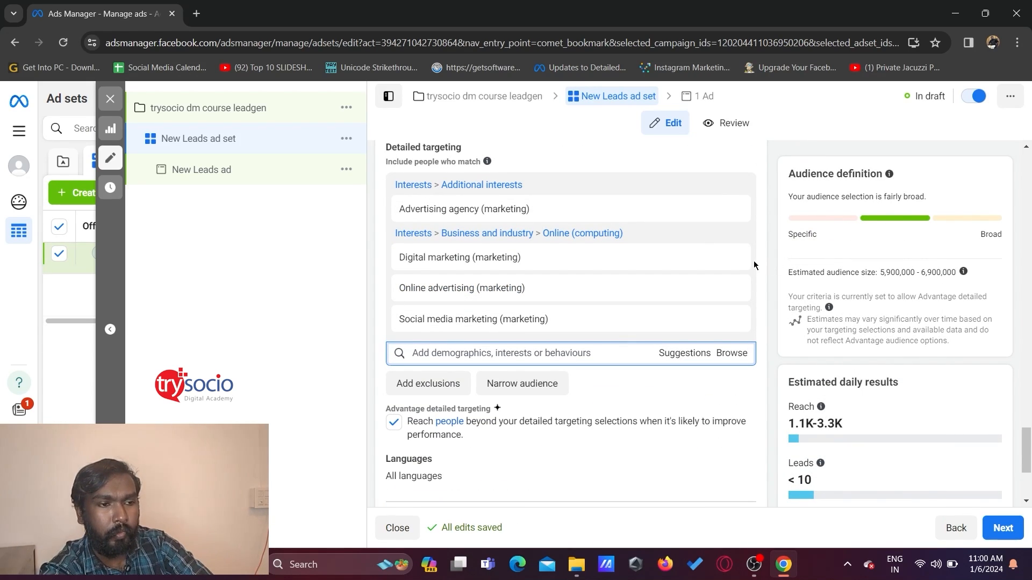
Step: Turn off Advantage detailed targeting so that the ad set does not reach people beyond the selected interests
scroll(753, 260, down, 2)
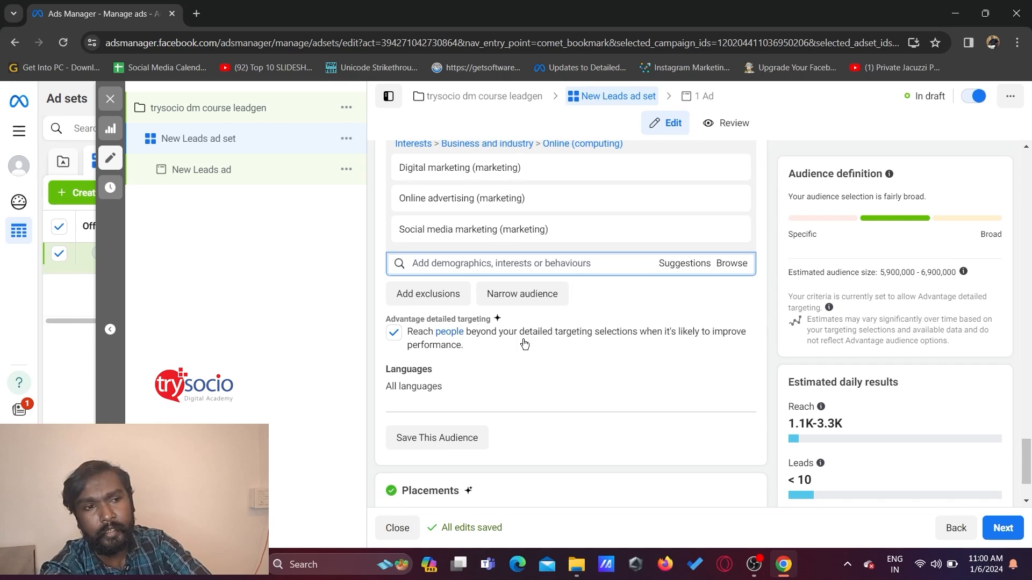
click(394, 333)
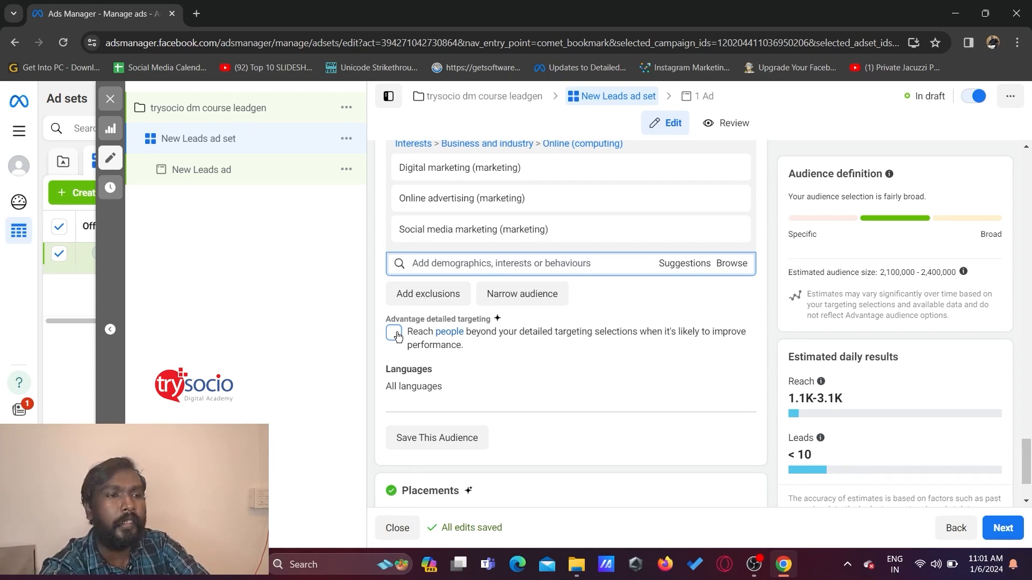
scroll(398, 337, down, 1)
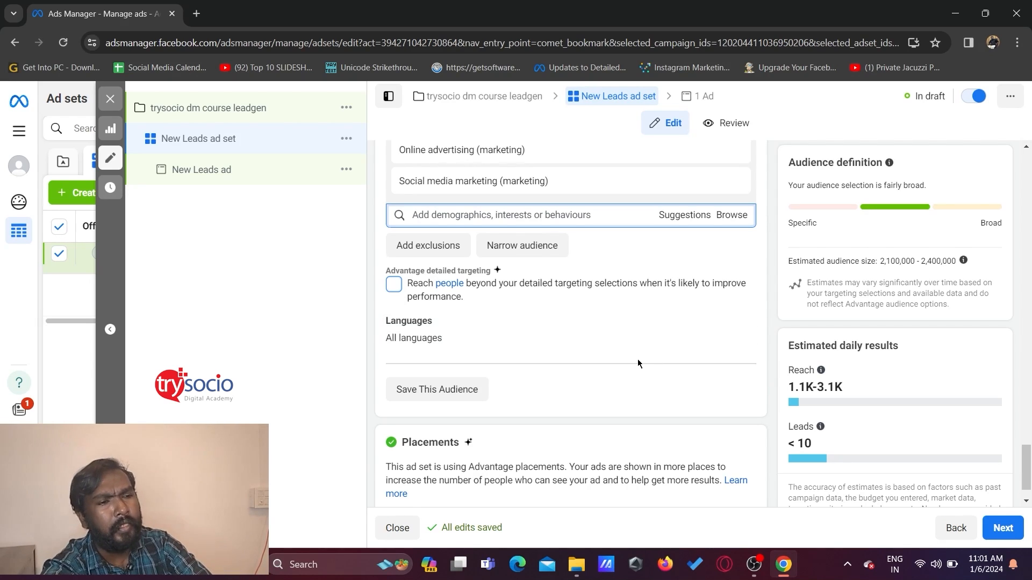
Step: Switch the ad set from Advantage placements to manual placements and review the available platforms and placement options
scroll(637, 363, down, 1)
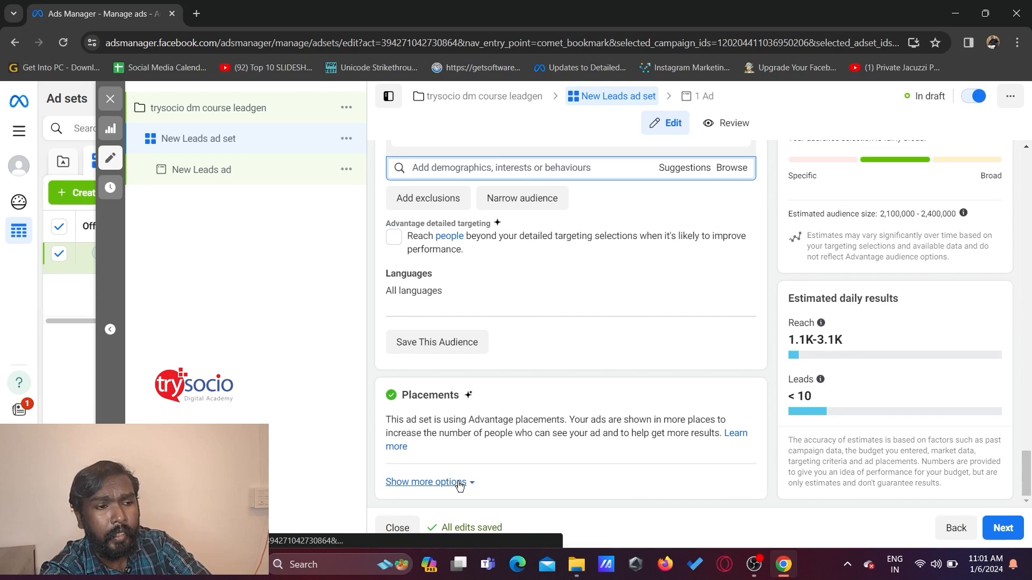
click(459, 483)
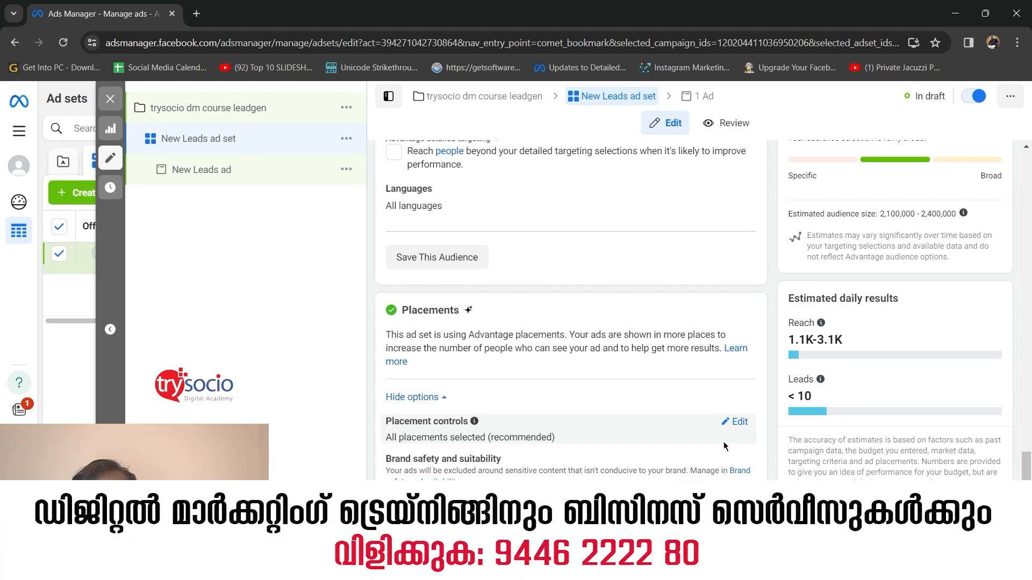
click(738, 432)
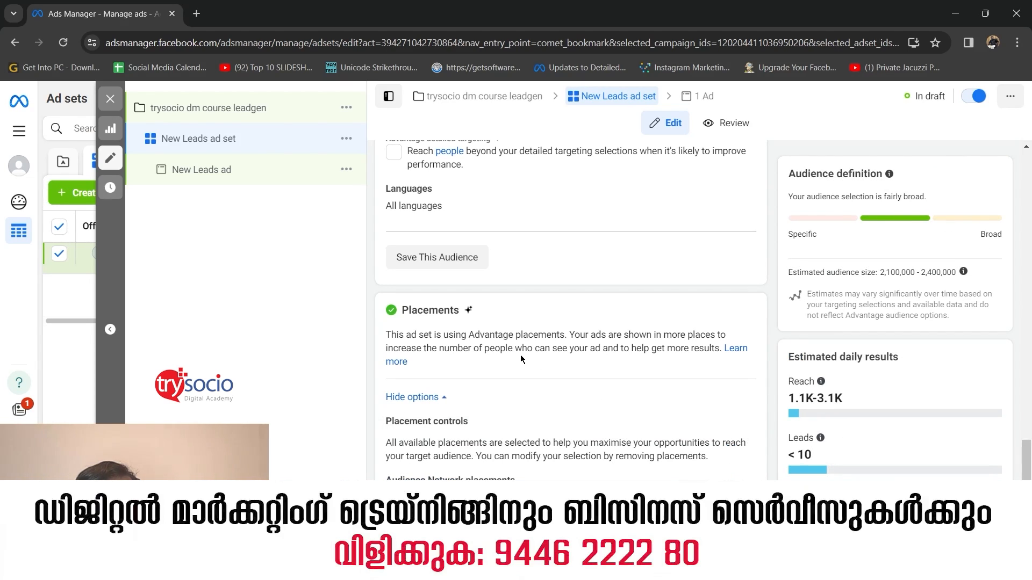
scroll(520, 357, down, 2)
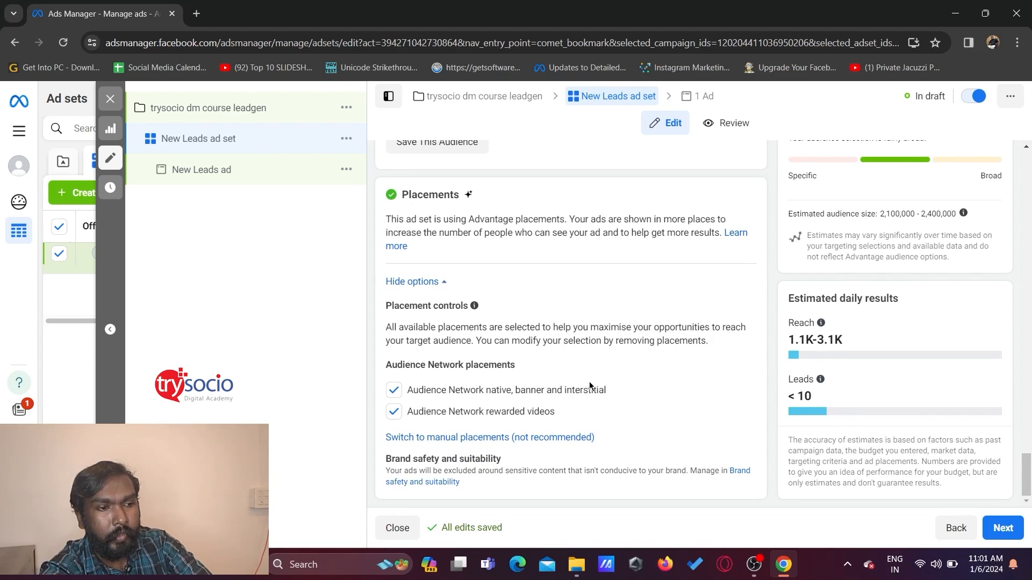
click(473, 438)
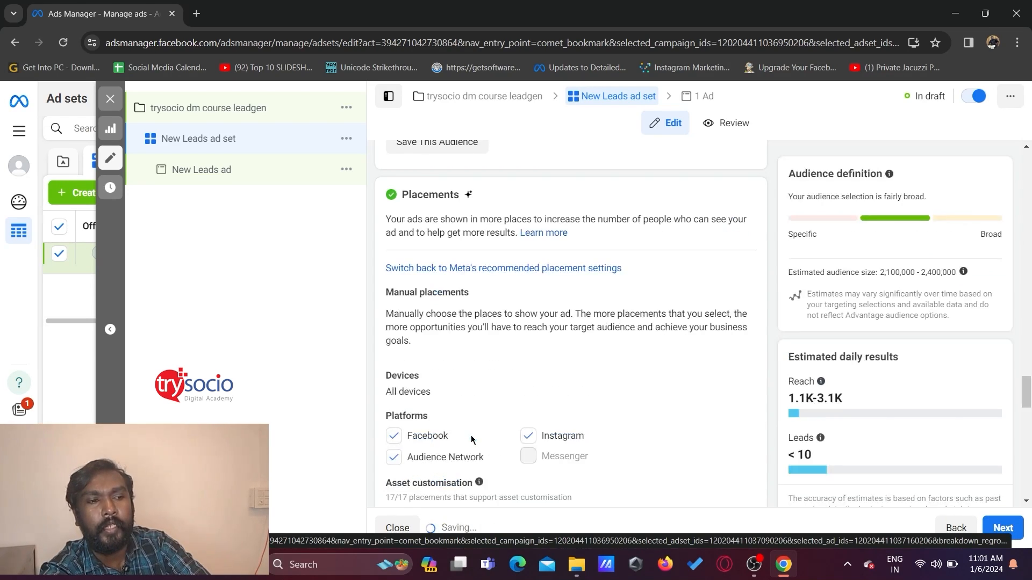
scroll(469, 330, down, 1)
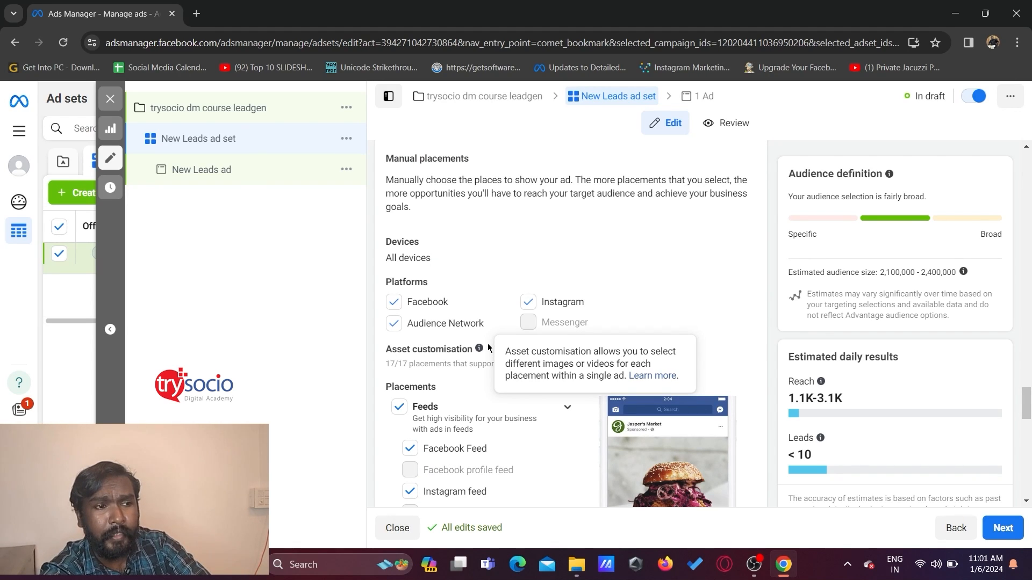
scroll(460, 363, down, 5)
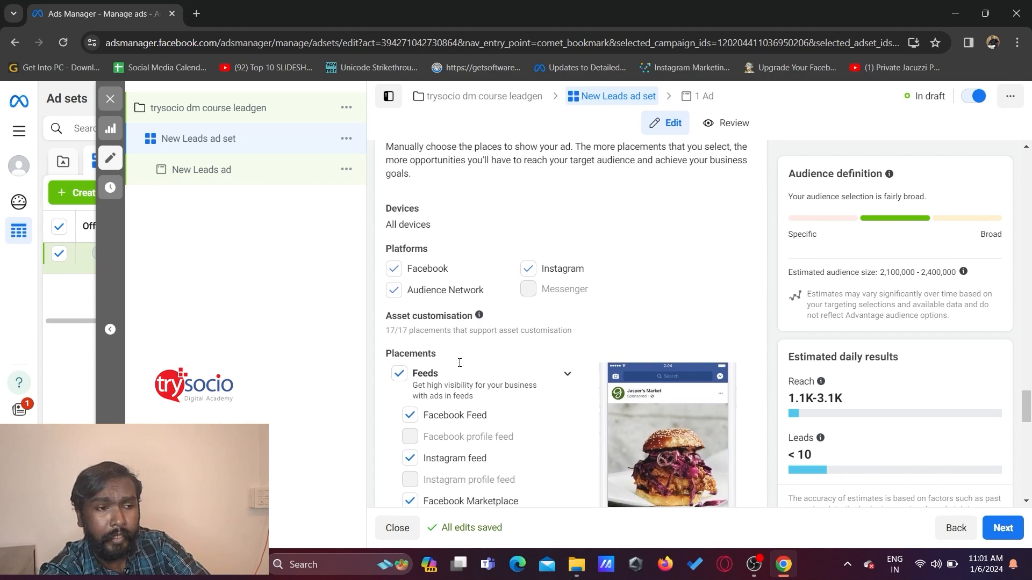
scroll(460, 362, down, 10)
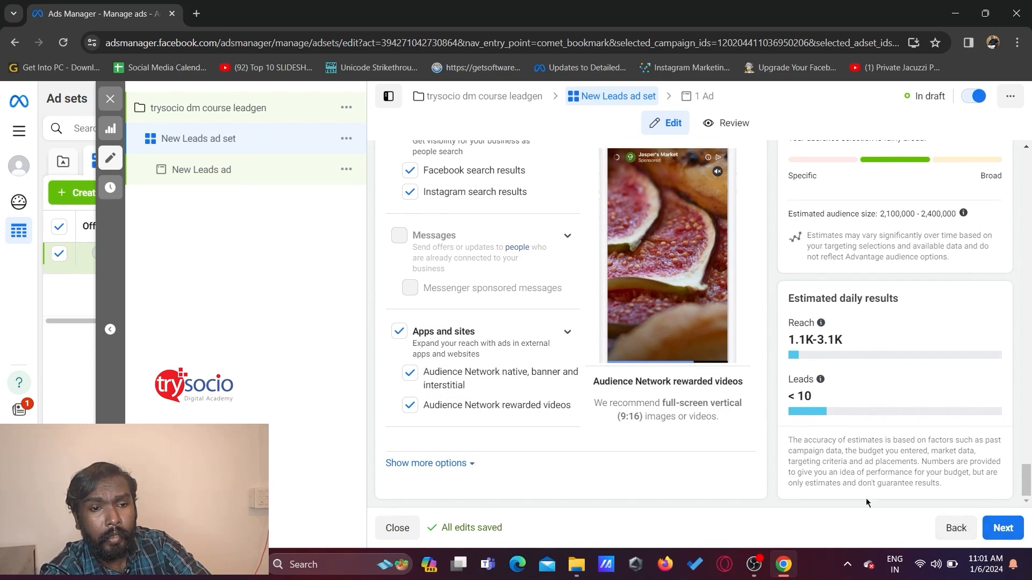
scroll(718, 421, up, 20)
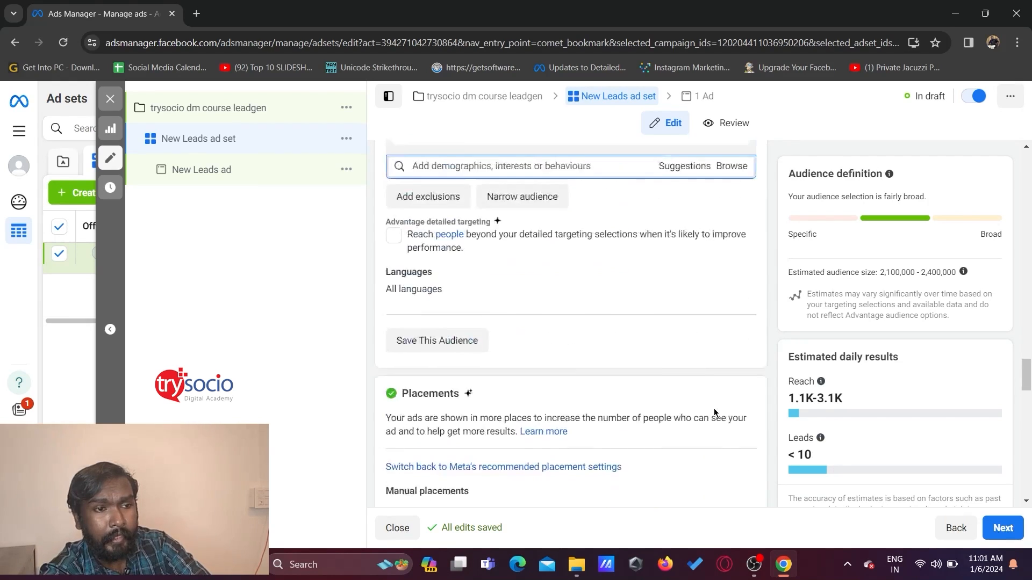
Step: Rename the ad set as trysocio dm course leadgen-interest and continue to the ad level
scroll(714, 413, up, 20)
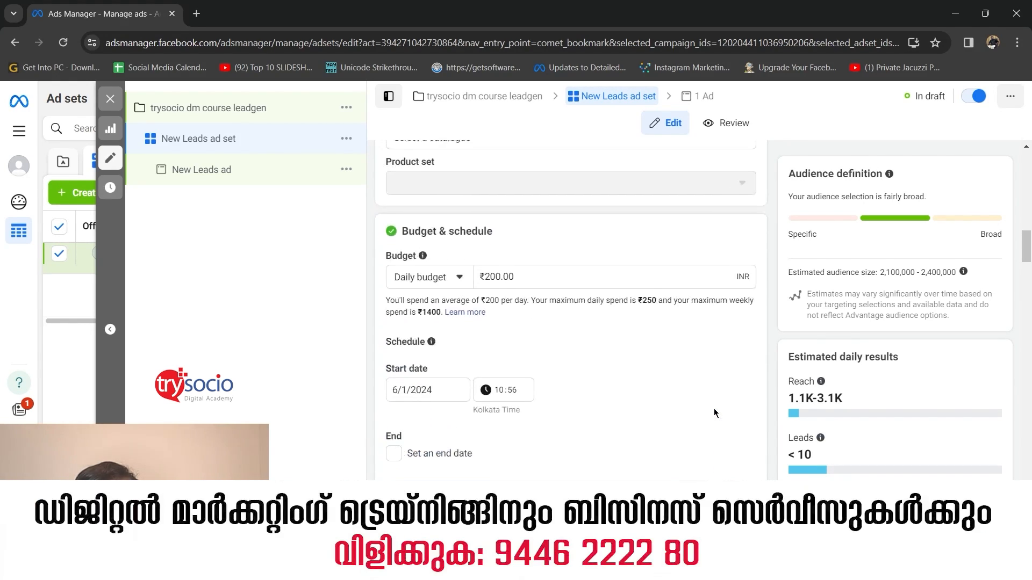
scroll(713, 413, up, 10)
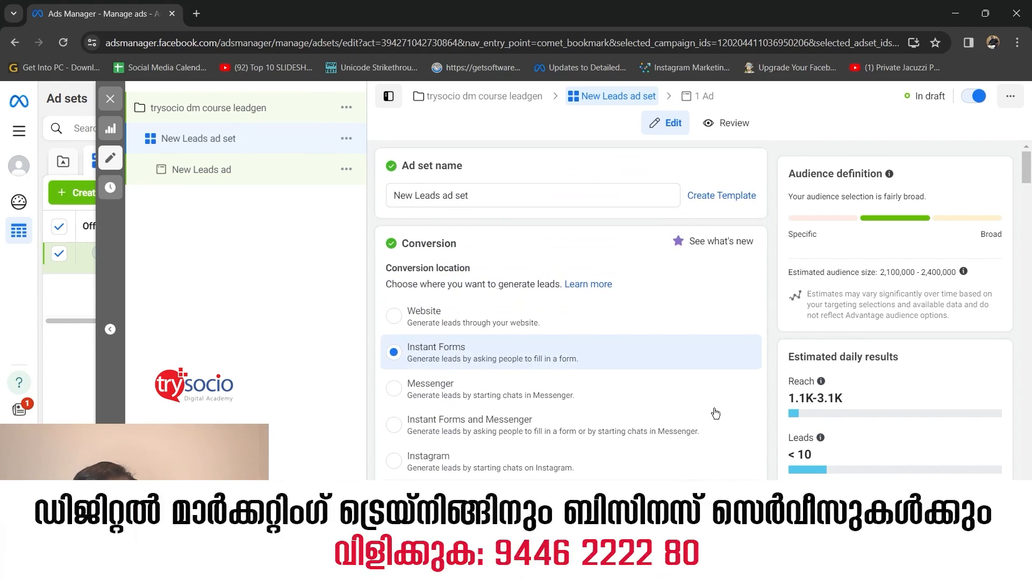
triple_click(521, 196)
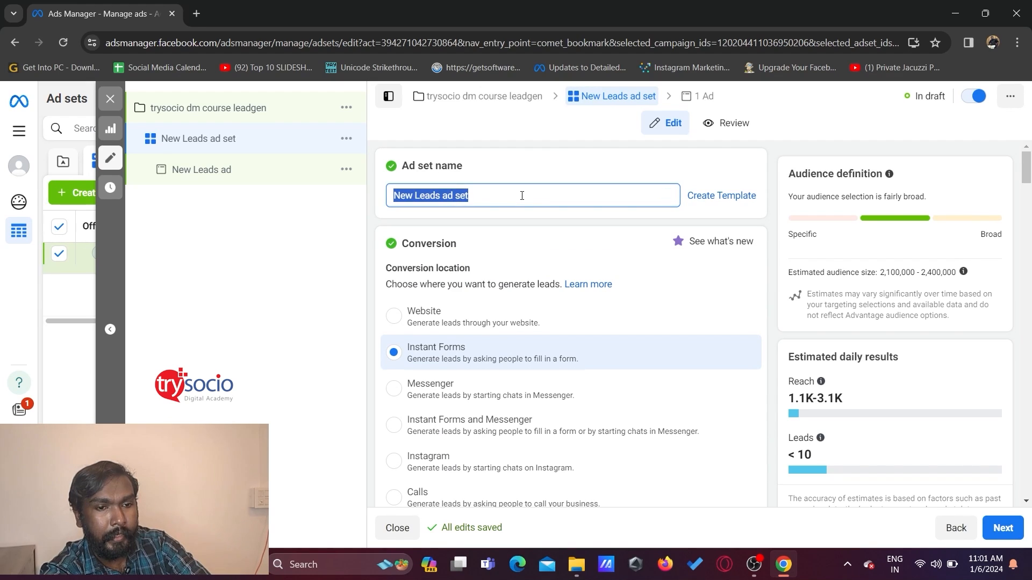
text(trysocio dm course leadgen-interest)
scroll(522, 195, down, 1)
click(1003, 527)
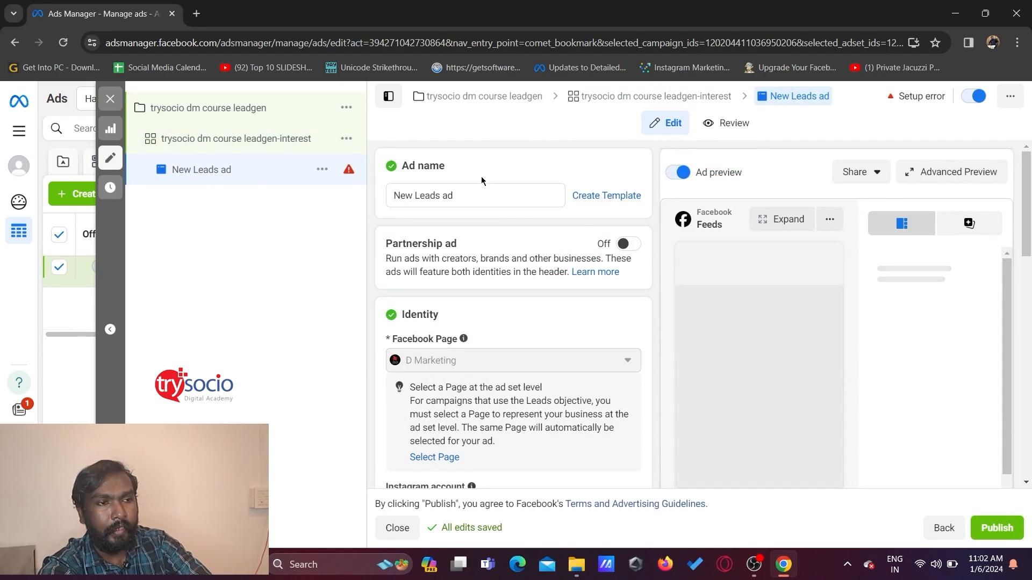
Step: Rename the ad as trysocio dm course leadgen-single image
drag(475, 199, 319, 193)
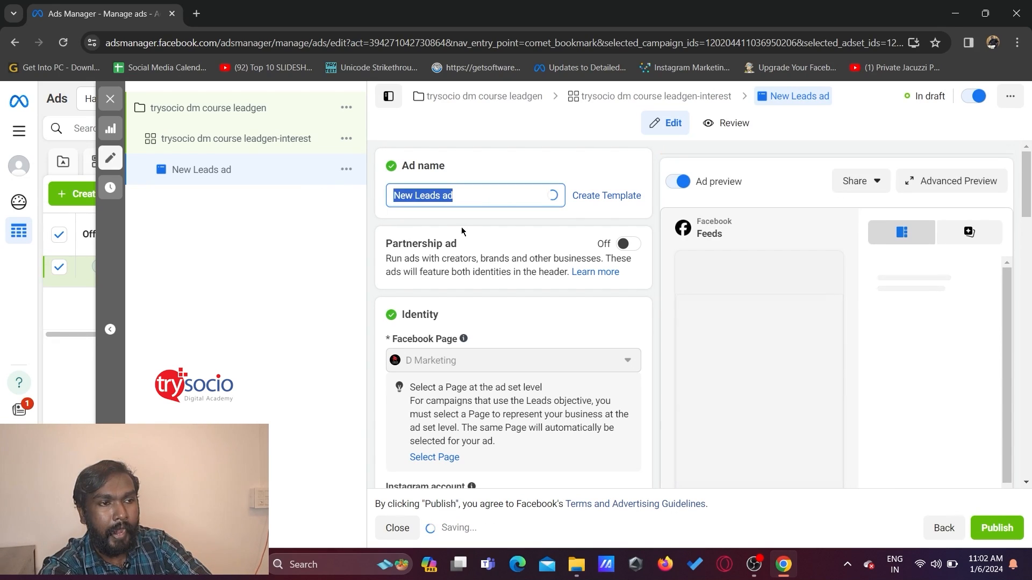
text(tr)
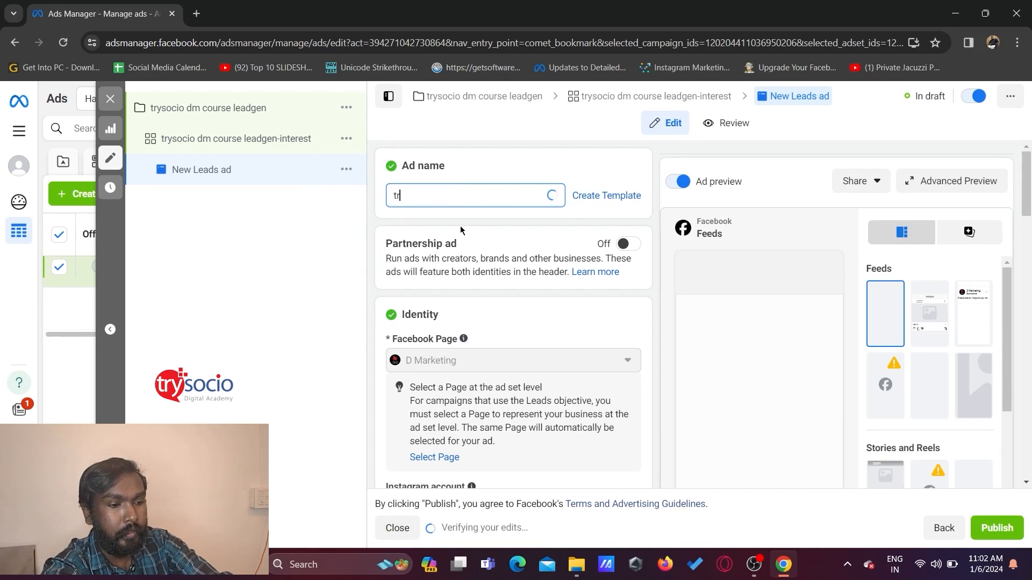
text(ysocio )
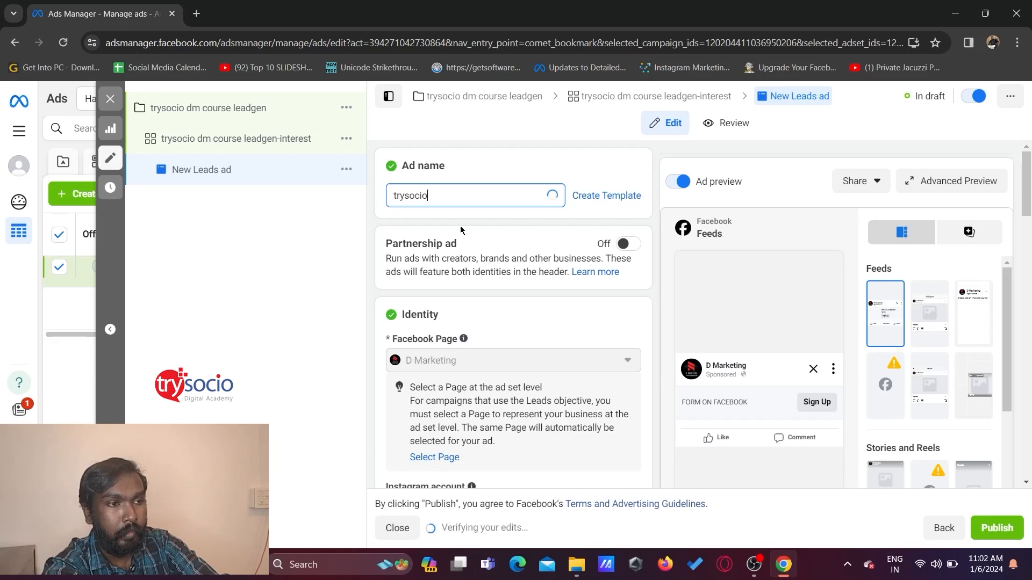
text(dm cou)
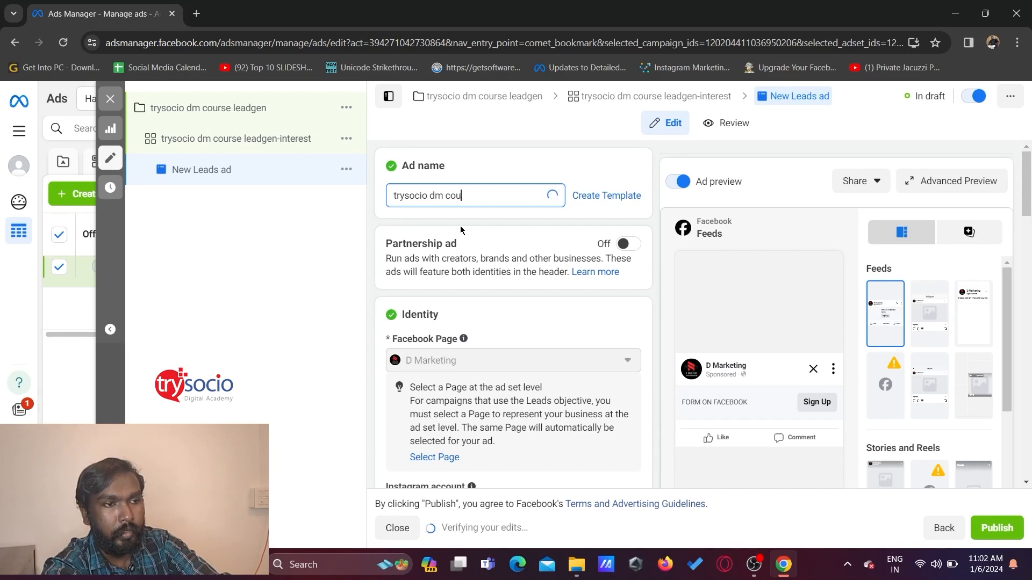
text(rse)
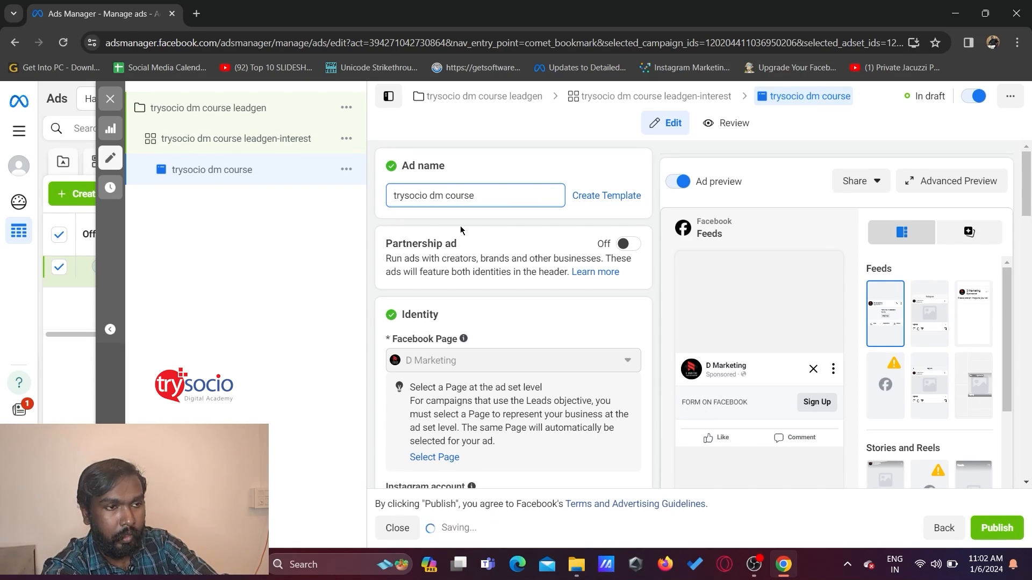
text( leadgen)
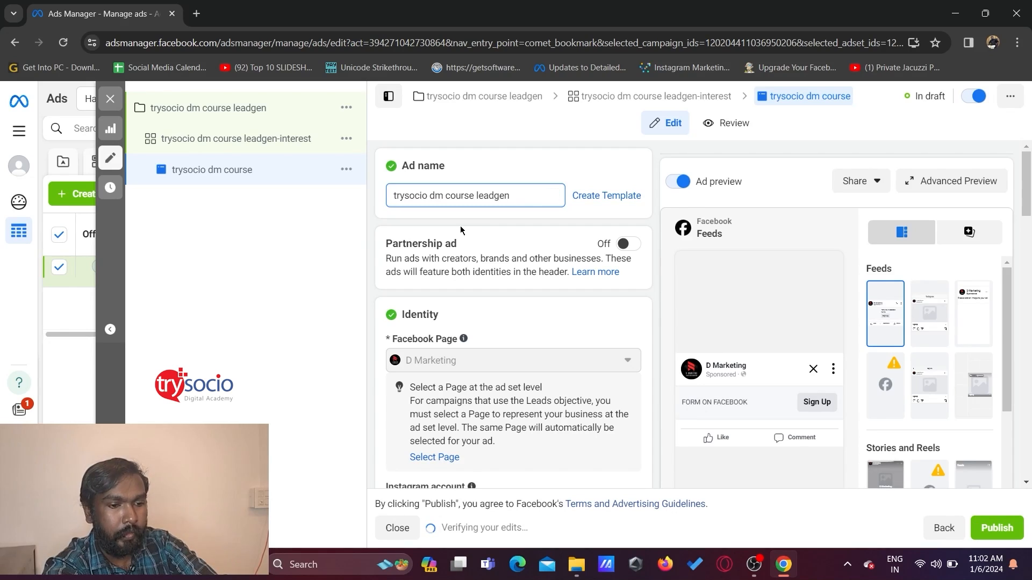
text(-s)
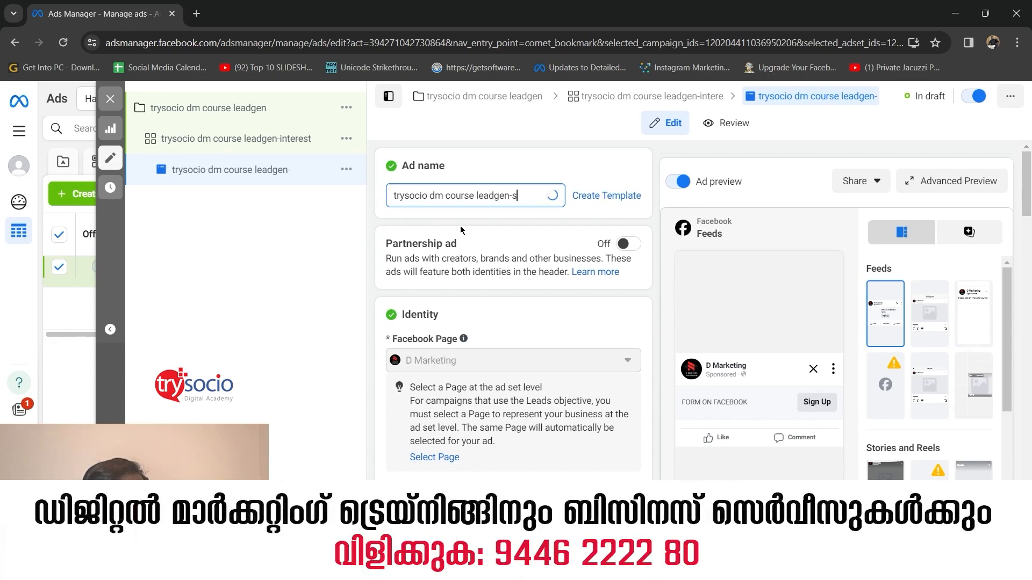
text(ingle image)
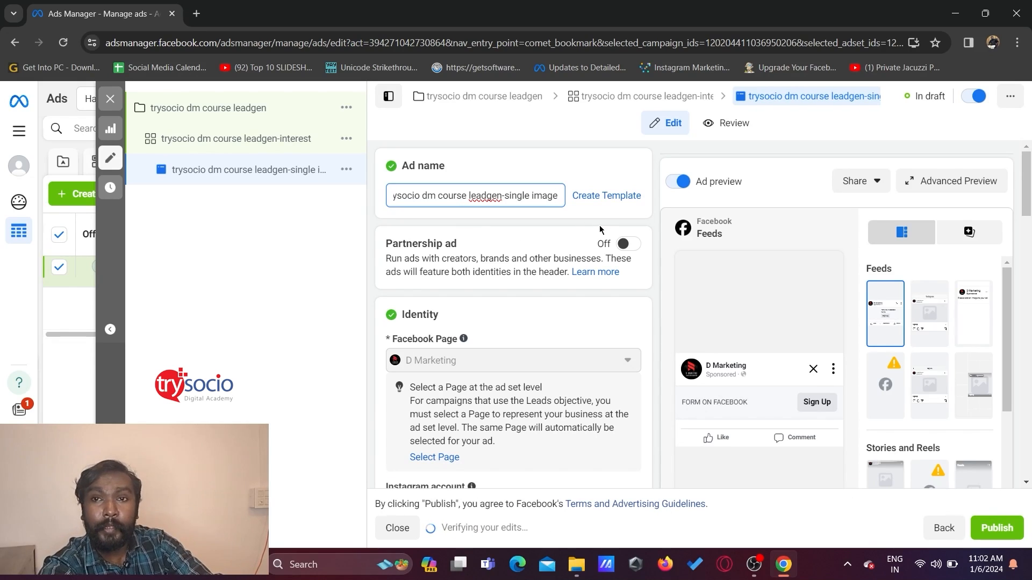
Step: Review the ad's identity settings, including the Facebook Page and the available Instagram account choices
scroll(511, 282, down, 1)
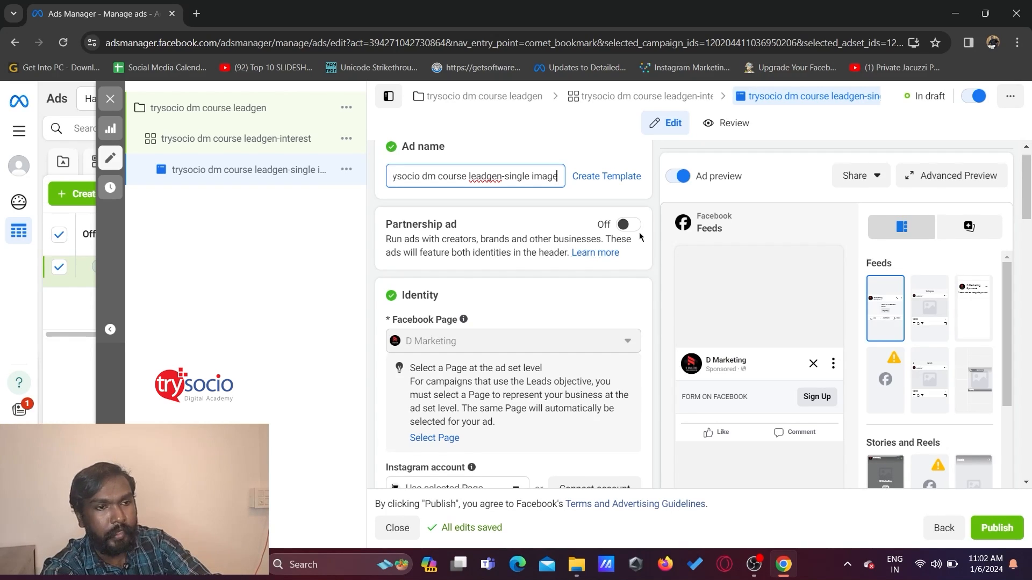
scroll(471, 313, down, 3)
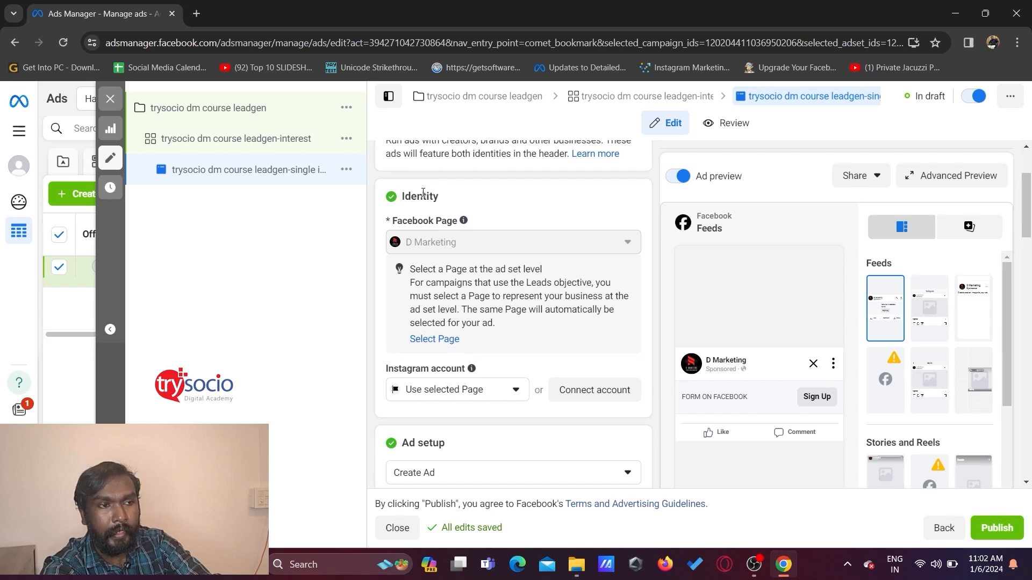
scroll(431, 319, down, 1)
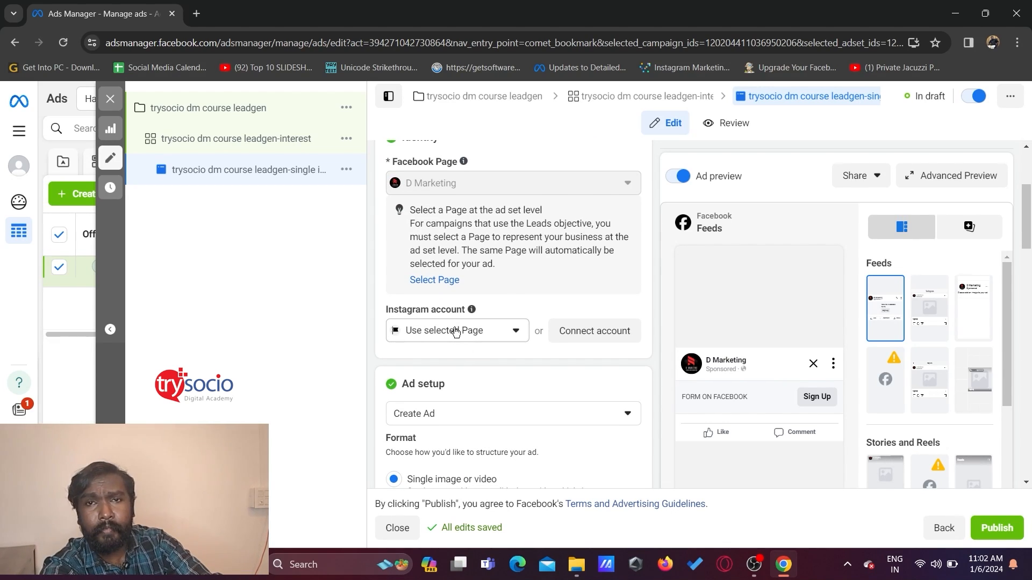
click(454, 333)
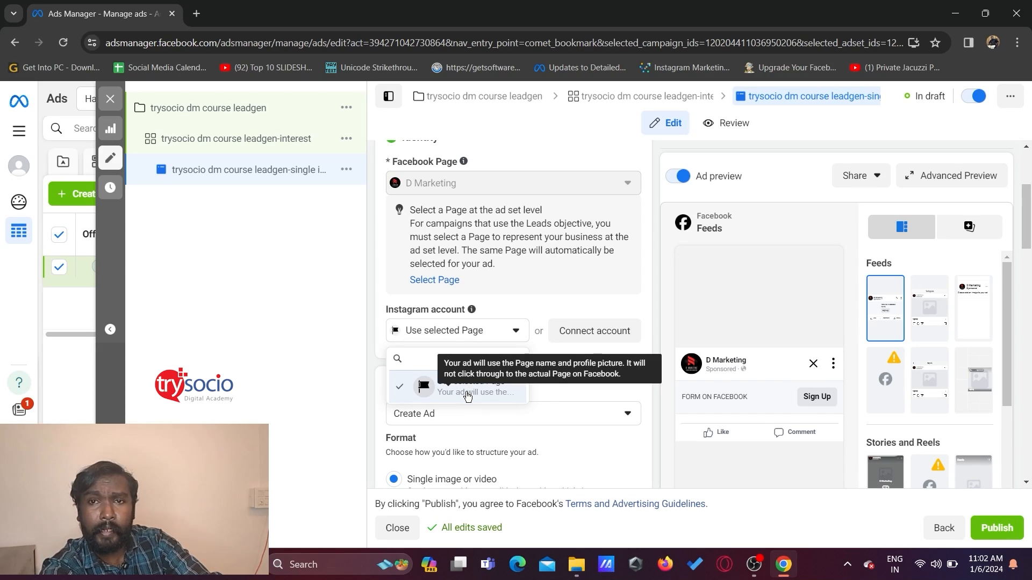
click(466, 332)
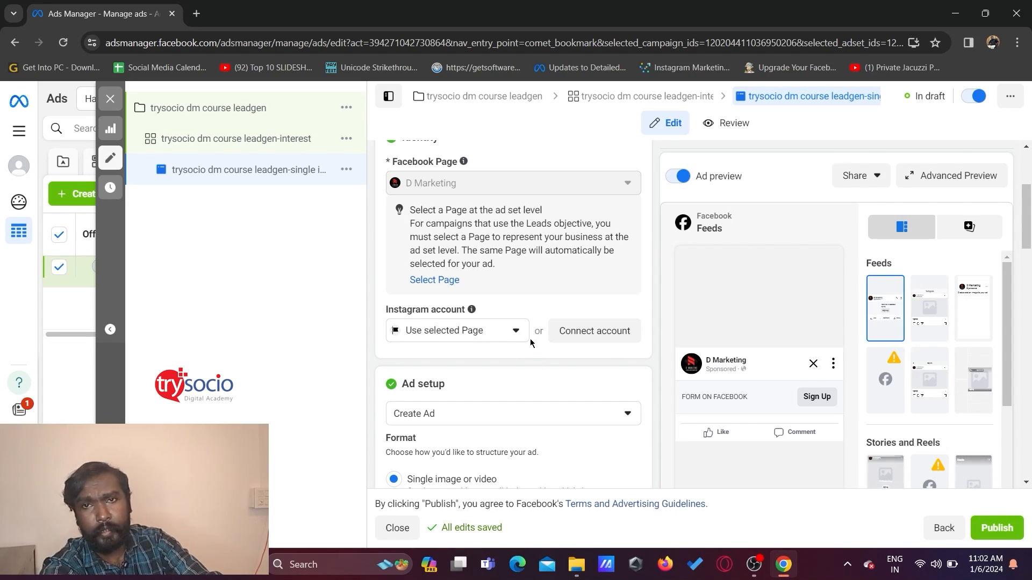
Step: Keep Create Ad as the ad setup and review the format and multi-advertiser ads options
scroll(530, 343, down, 2)
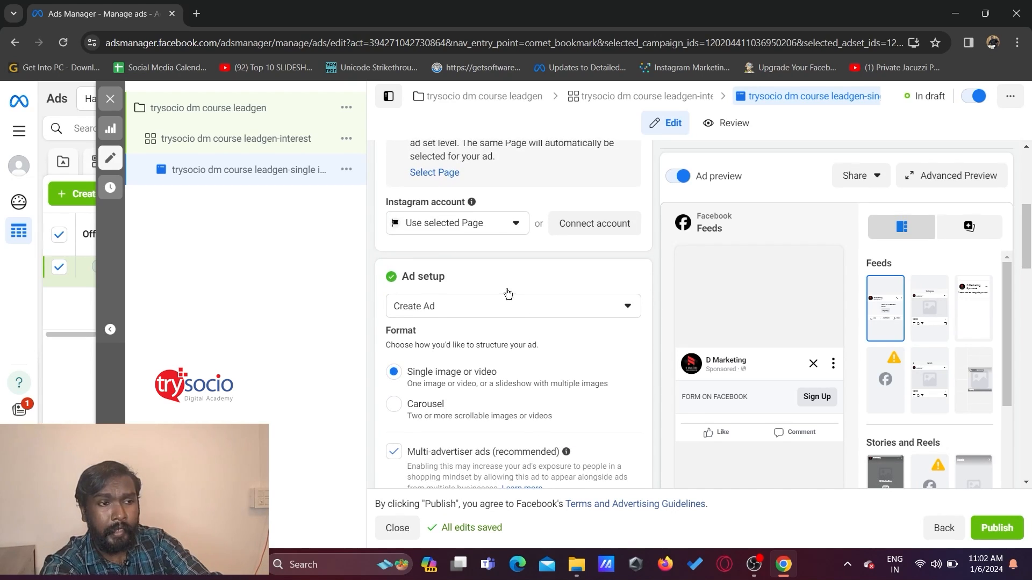
click(490, 305)
click(469, 342)
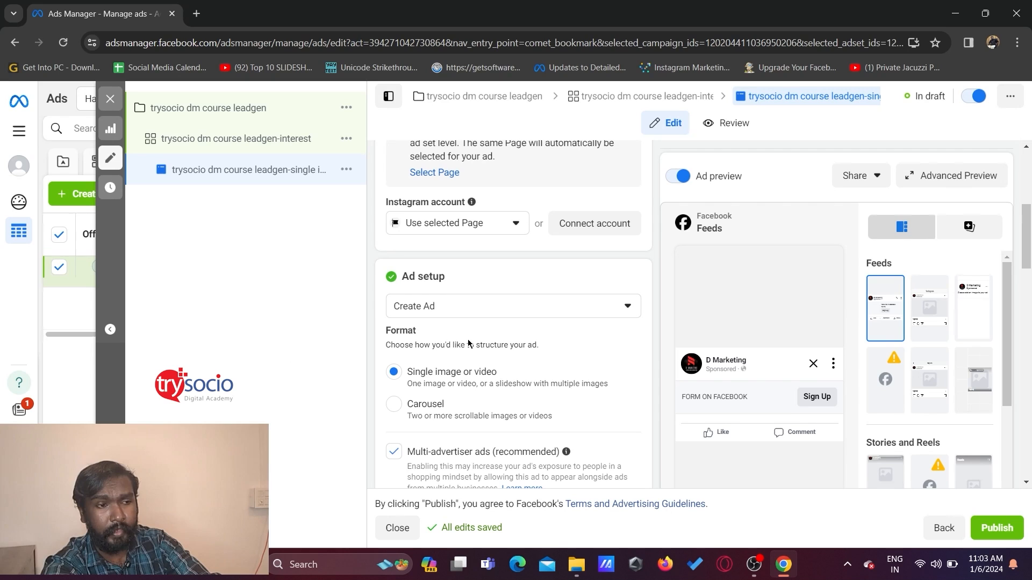
scroll(469, 343, down, 2)
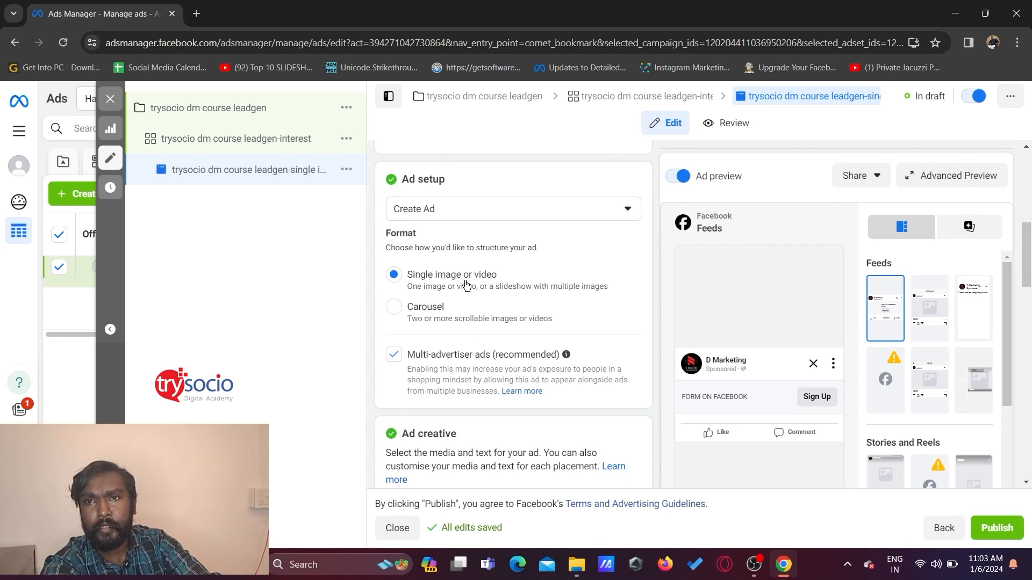
scroll(466, 285, down, 2)
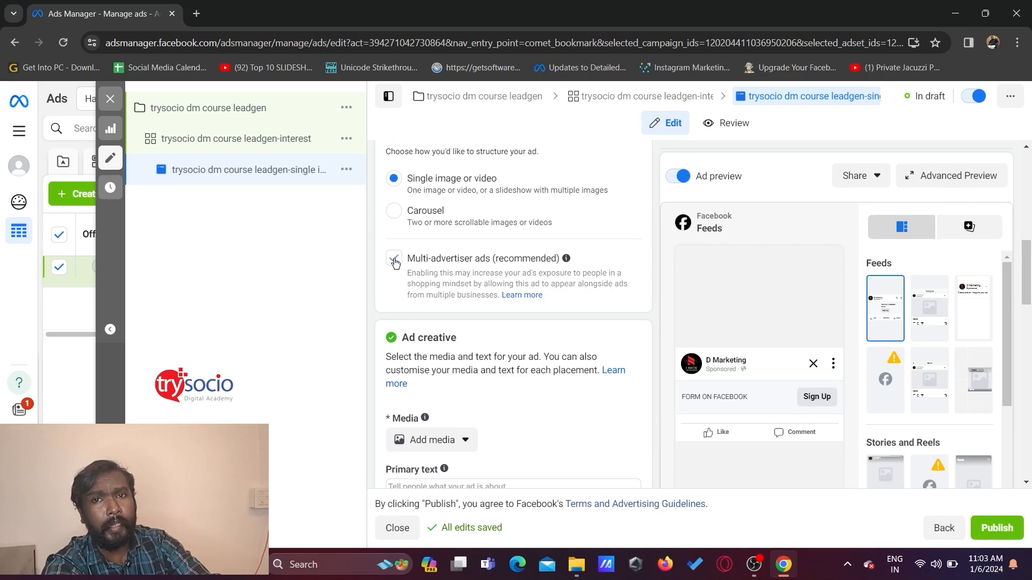
Step: Upload the 940 x 788 Digital Marketing webinar image from the Downloads folder as the ad creative's image
scroll(395, 263, down, 2)
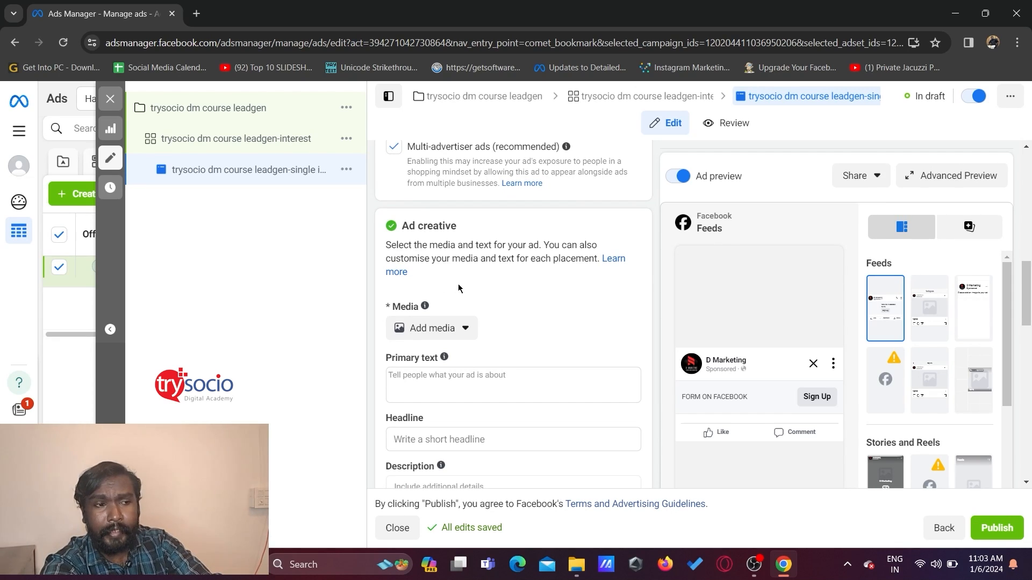
scroll(438, 286, down, 1)
click(445, 302)
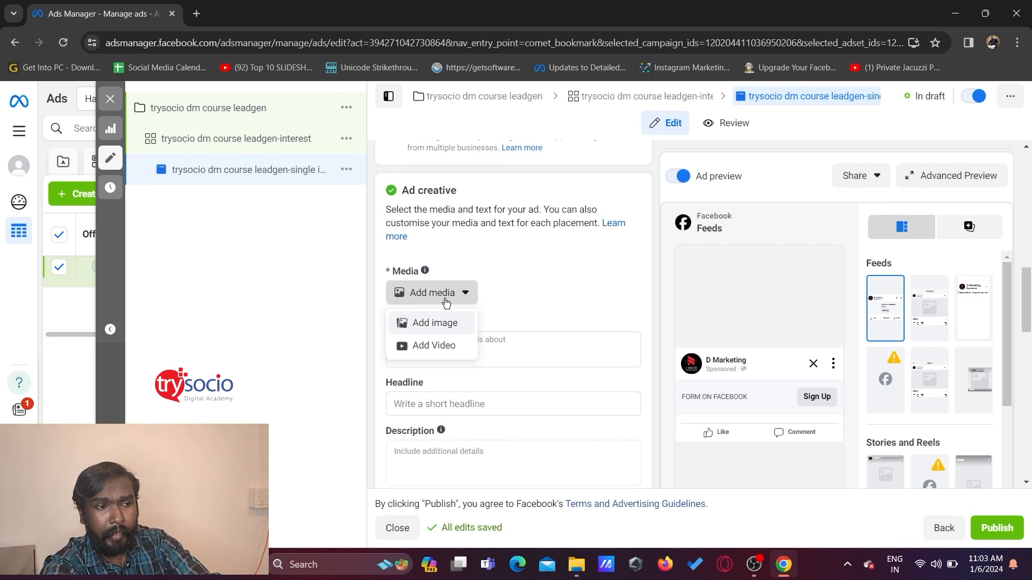
click(433, 329)
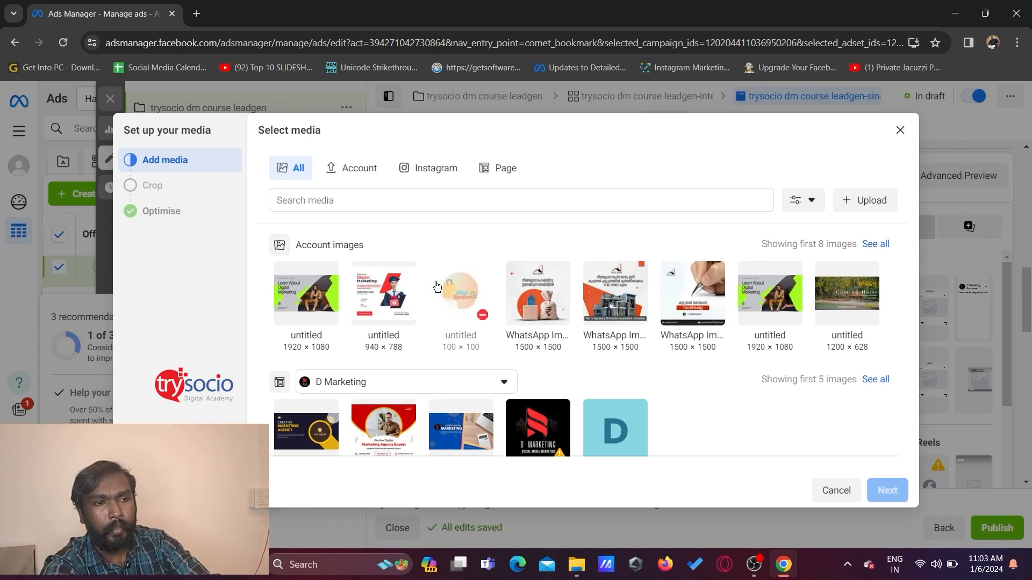
click(881, 203)
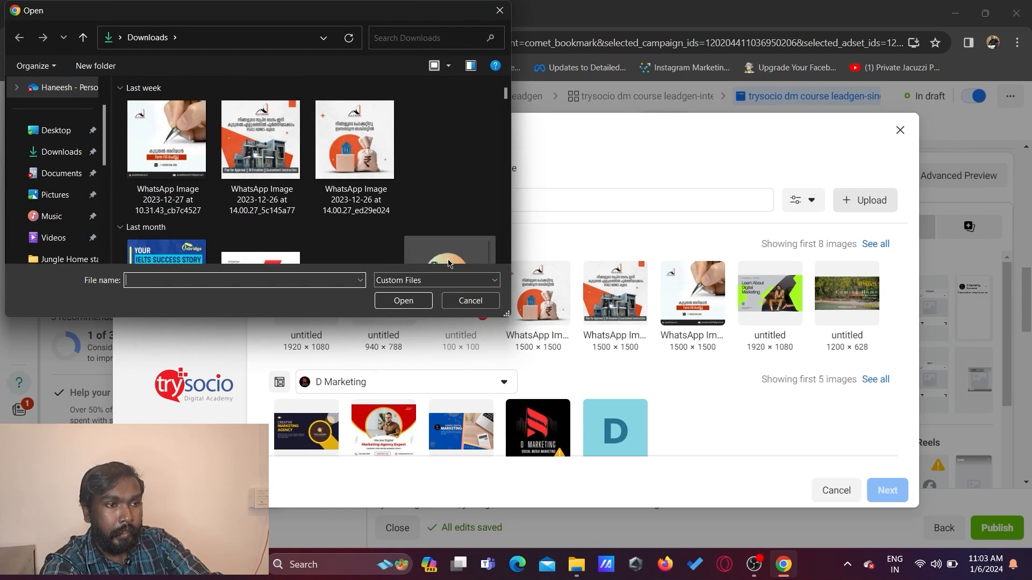
click(505, 261)
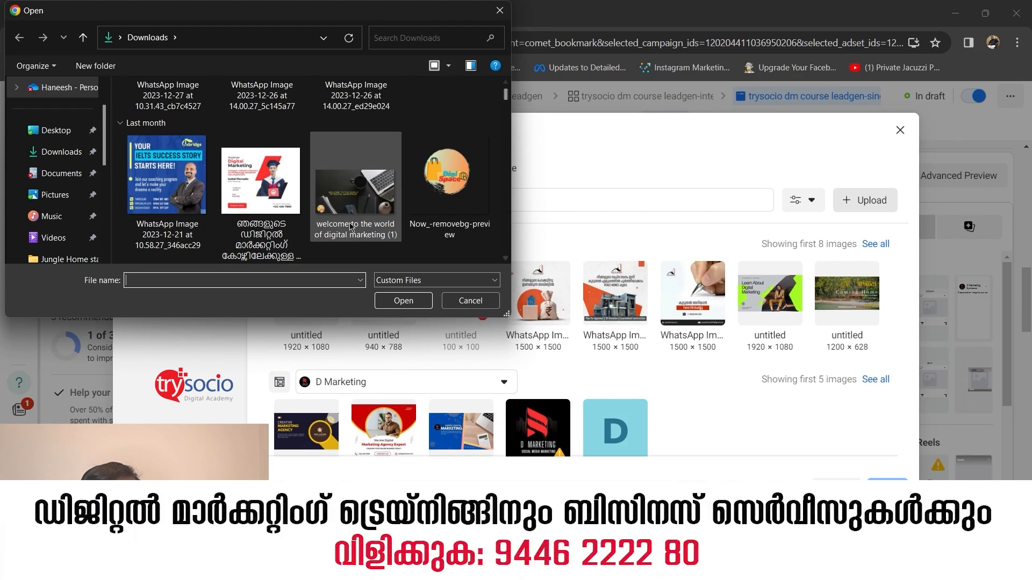
click(247, 199)
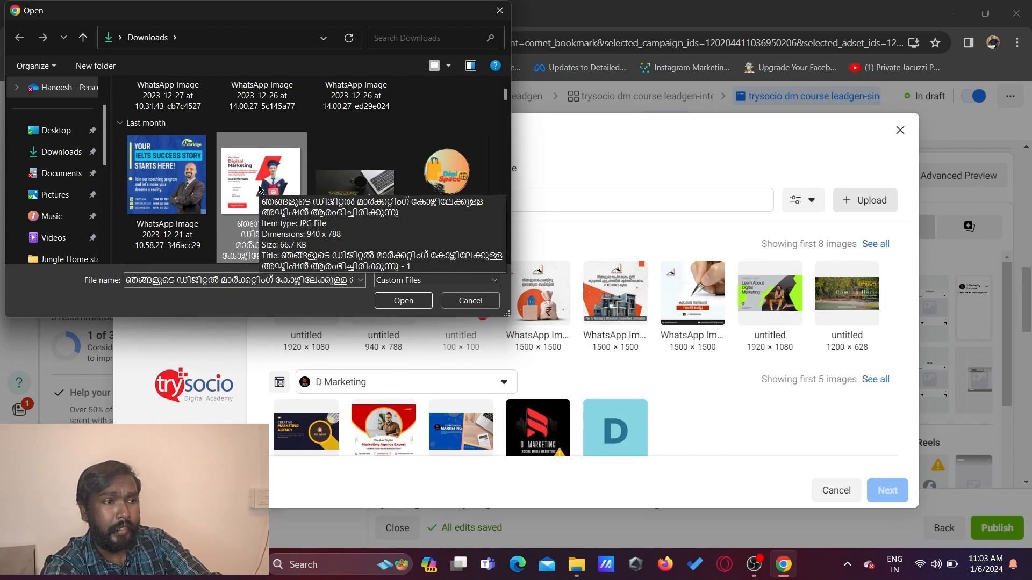
click(417, 305)
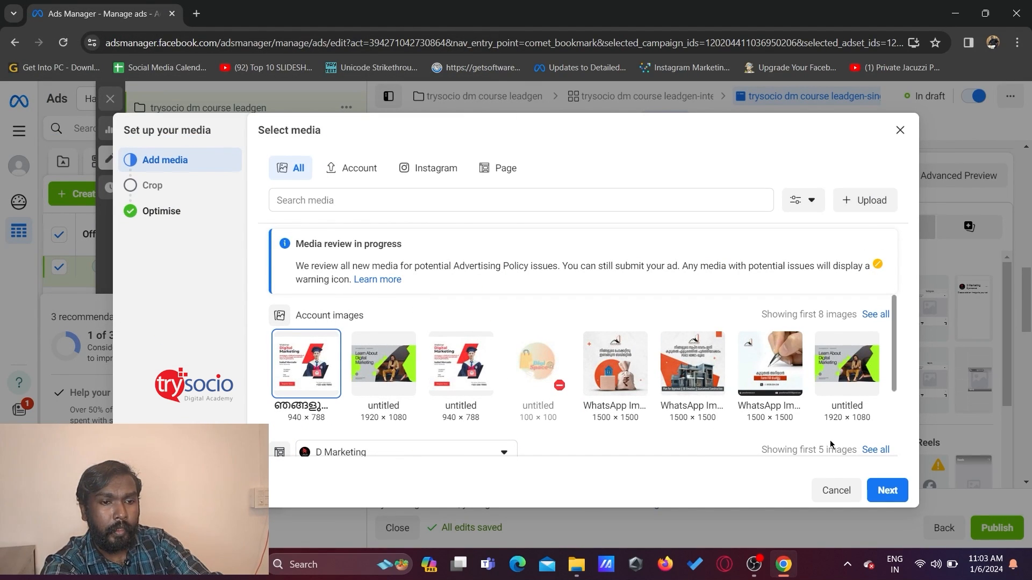
Step: Review the media crops for each placement group and accept the original recommended crop for all of them
click(880, 490)
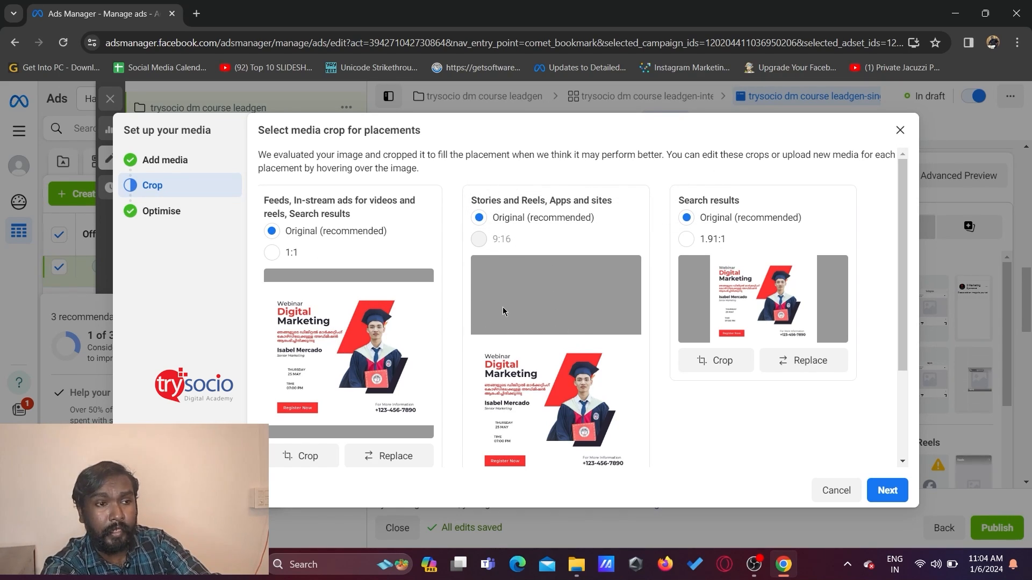
mouse_move(479, 243)
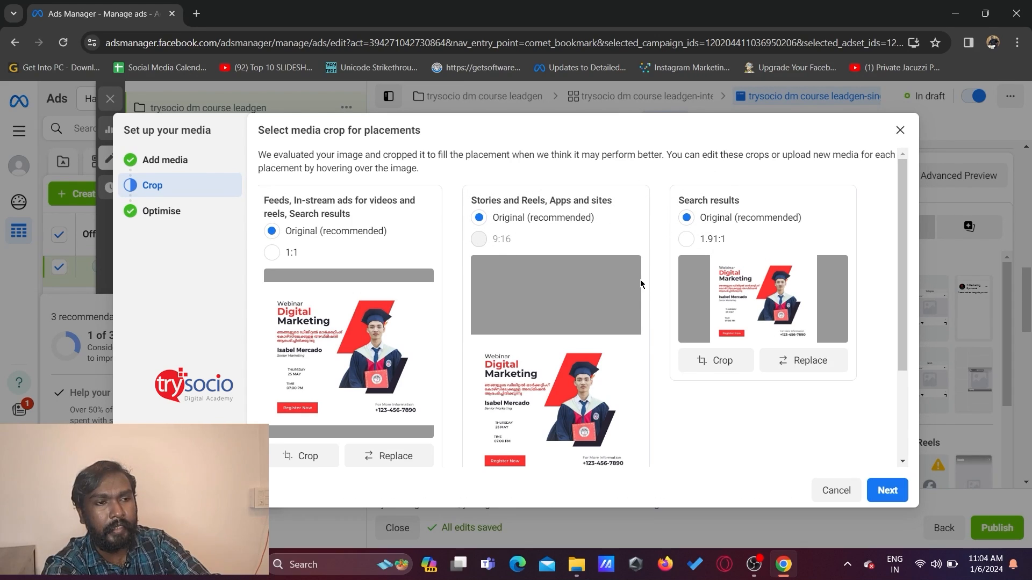
mouse_move(583, 230)
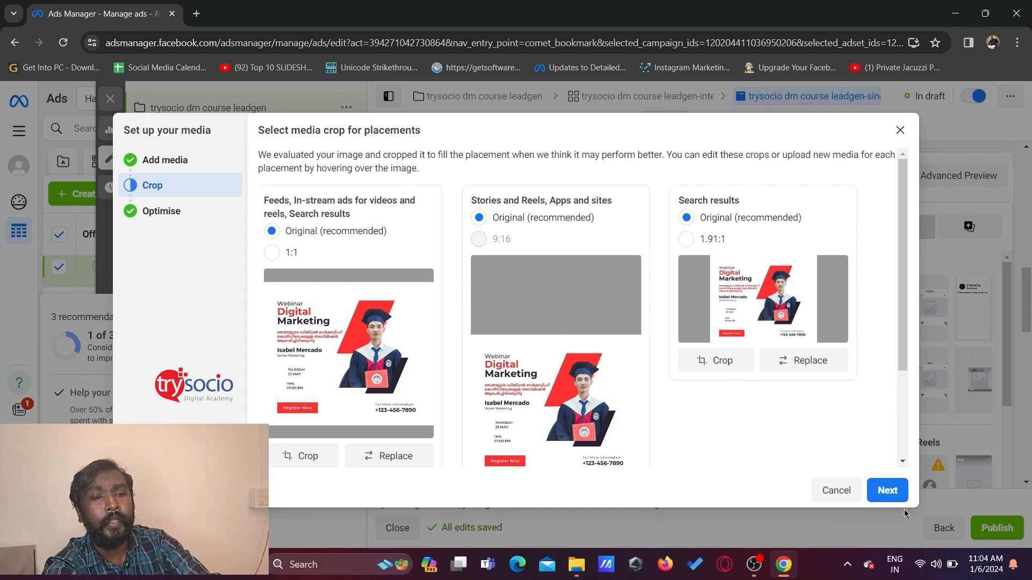
click(897, 494)
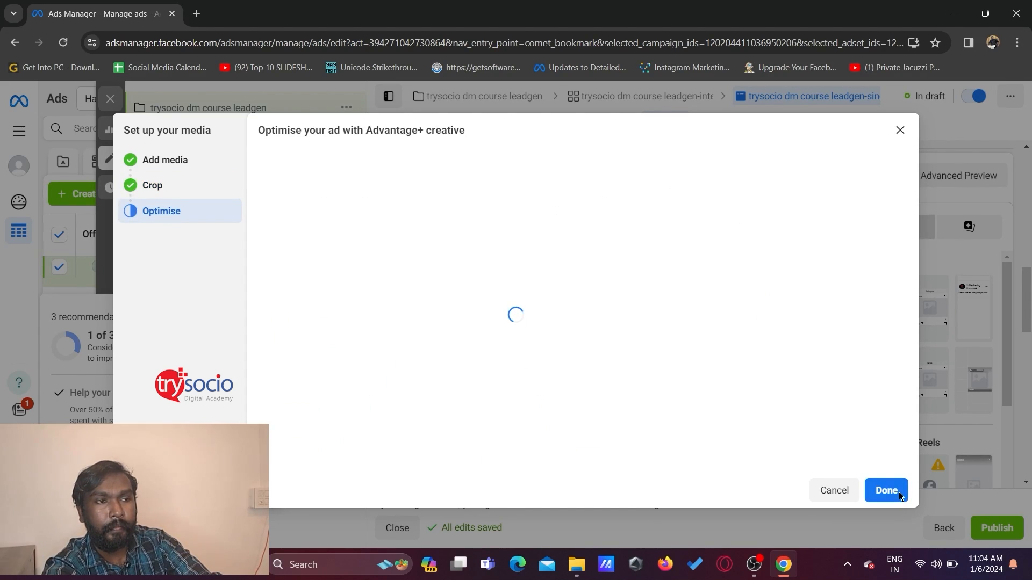
Step: Review the Advantage+ creative optimisations and finish the media setup with all optimisations kept on
scroll(819, 382, down, 2)
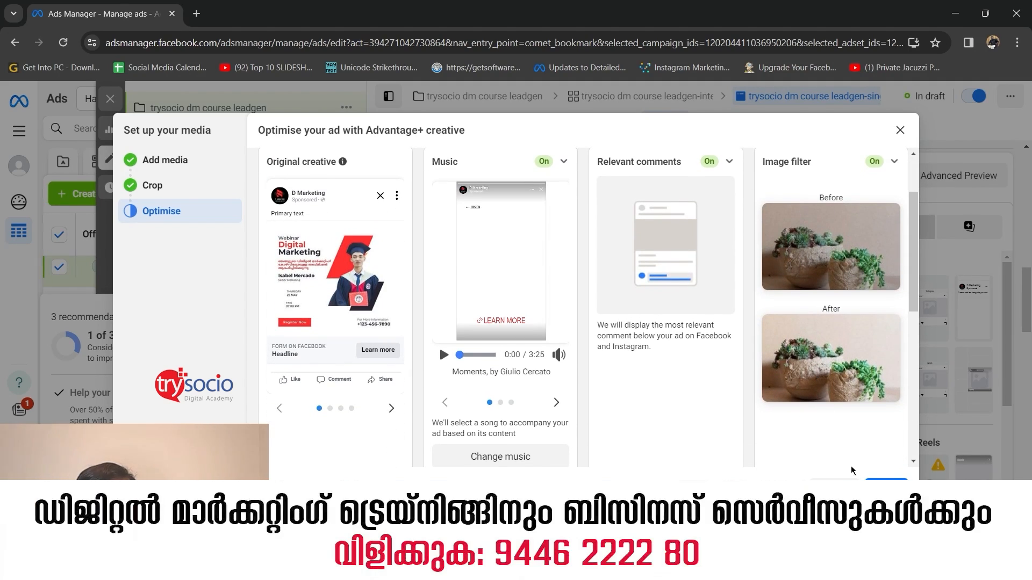
scroll(702, 272, up, 2)
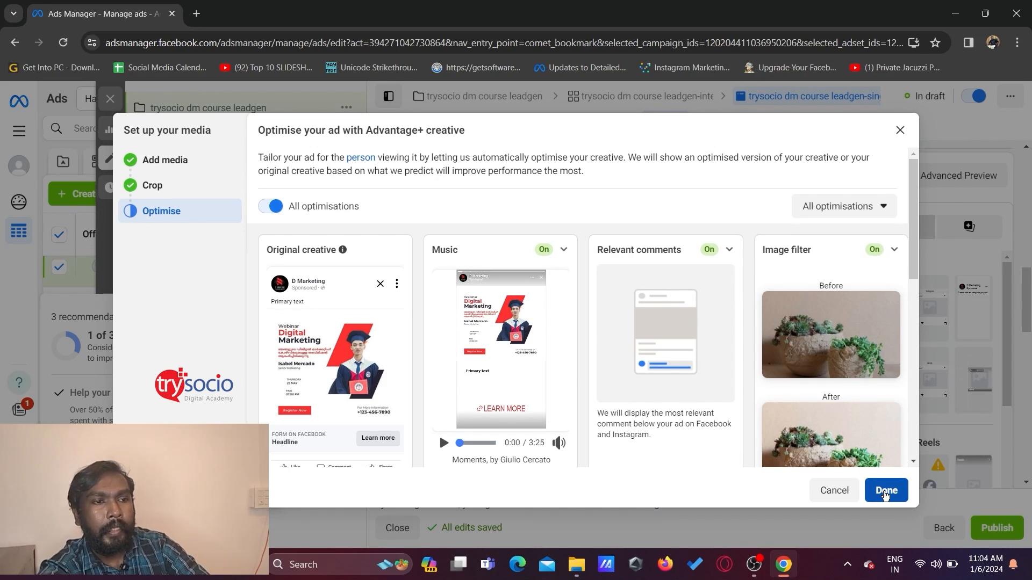
click(885, 492)
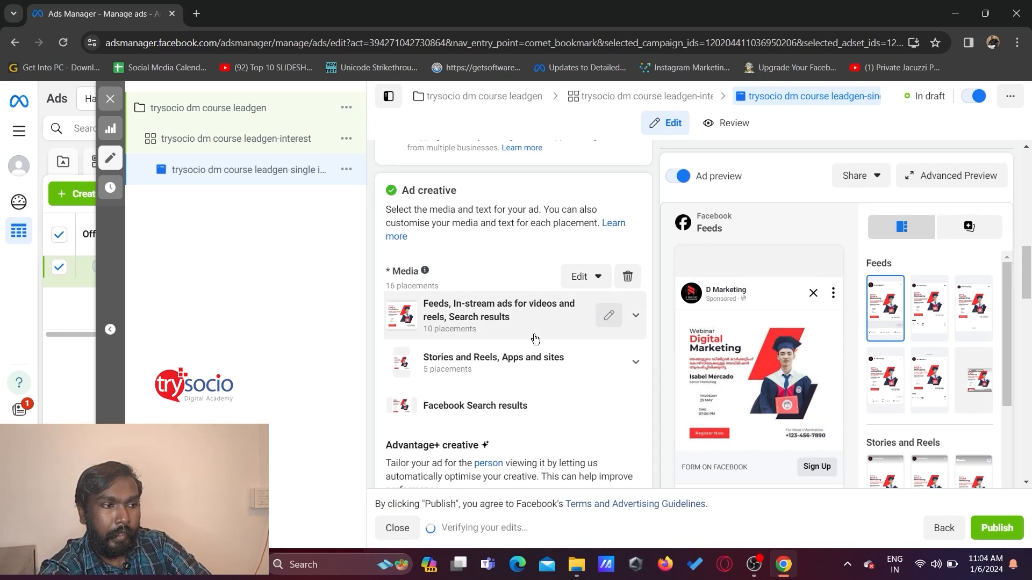
Step: Paste the prepared Digital Marketing Course copy as the ad's primary text and expand it fully in the feed preview
scroll(534, 335, down, 5)
scroll(534, 335, down, 3)
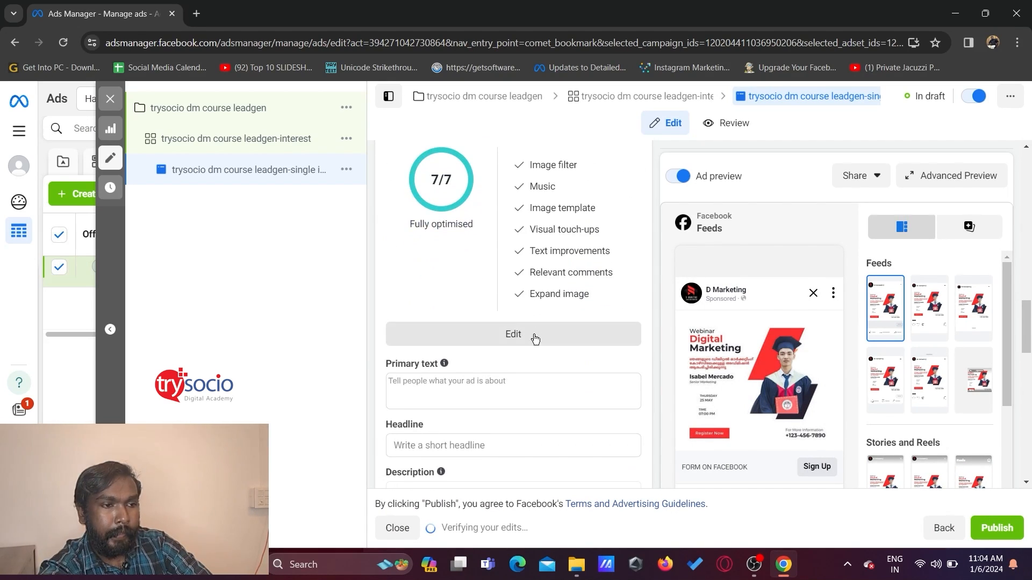
click(477, 303)
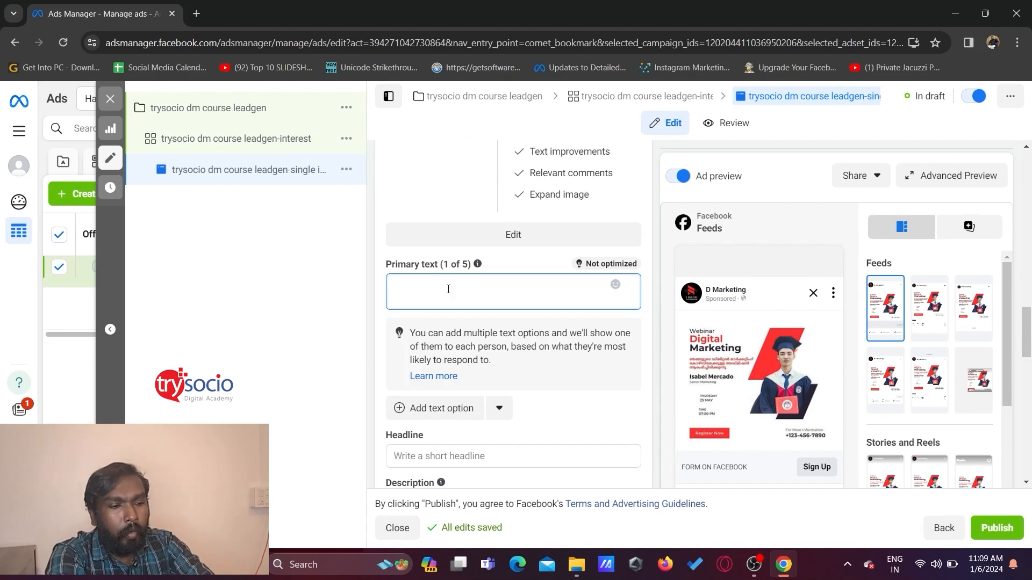
key(ctrl+v)
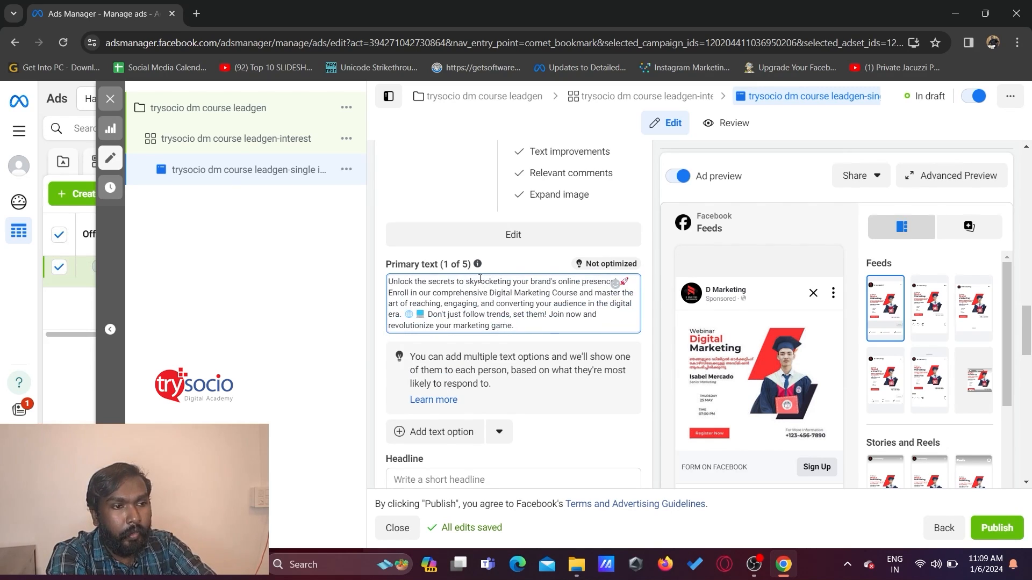
click(558, 349)
scroll(567, 363, down, 1)
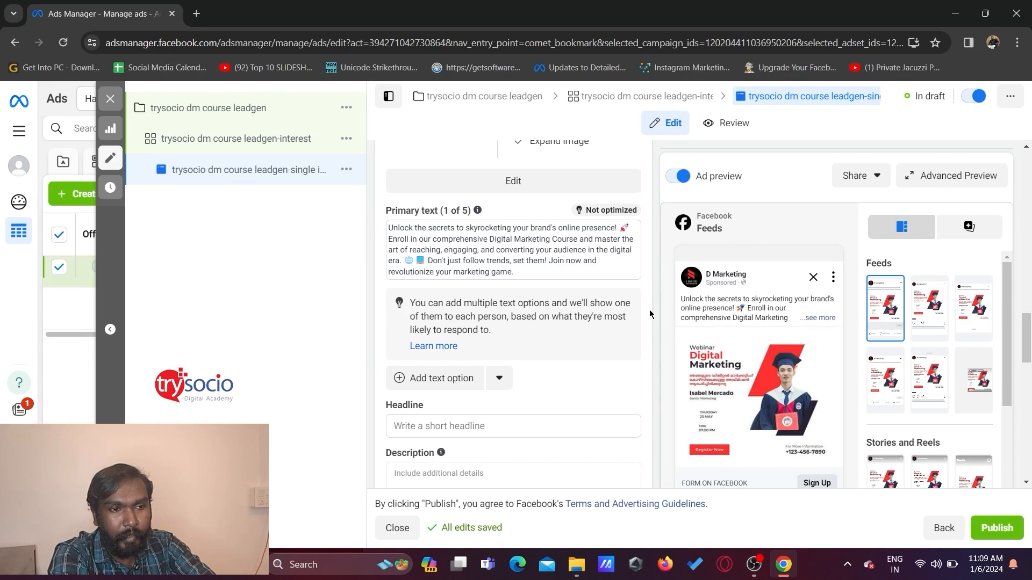
click(817, 319)
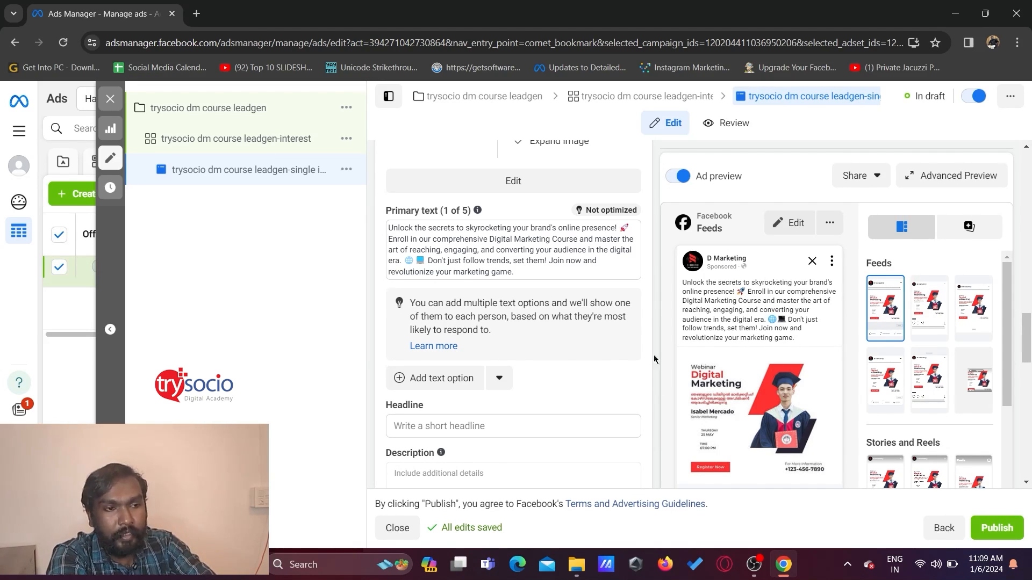
Step: Set the ad's headline to "Free Demo Class!!"
scroll(534, 317, down, 2)
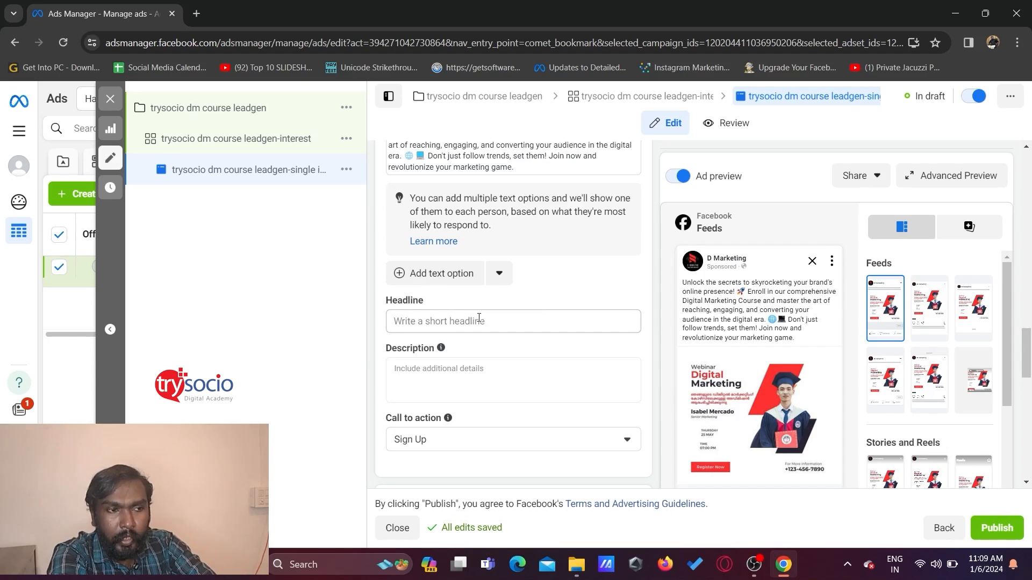
click(479, 318)
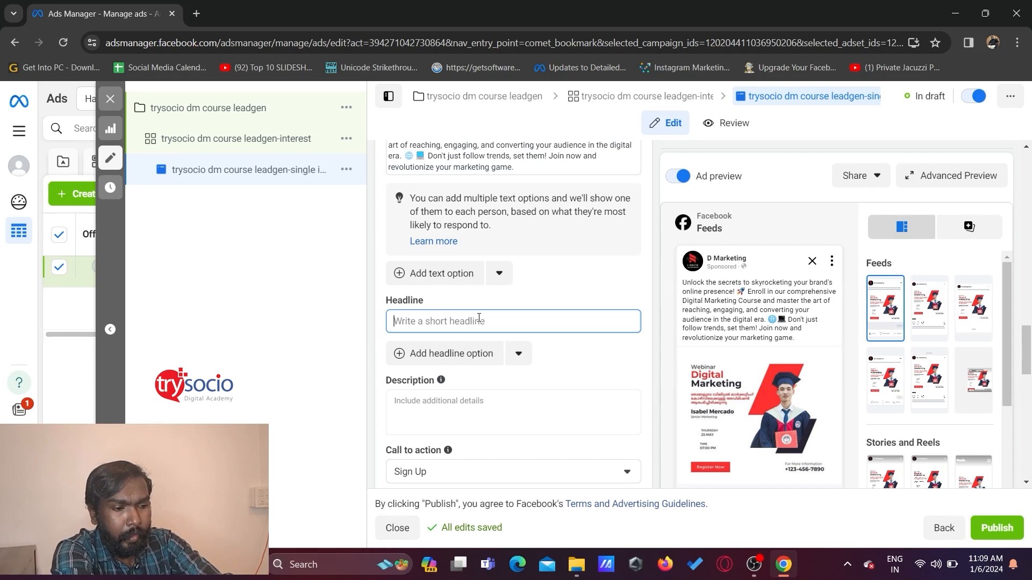
text(G)
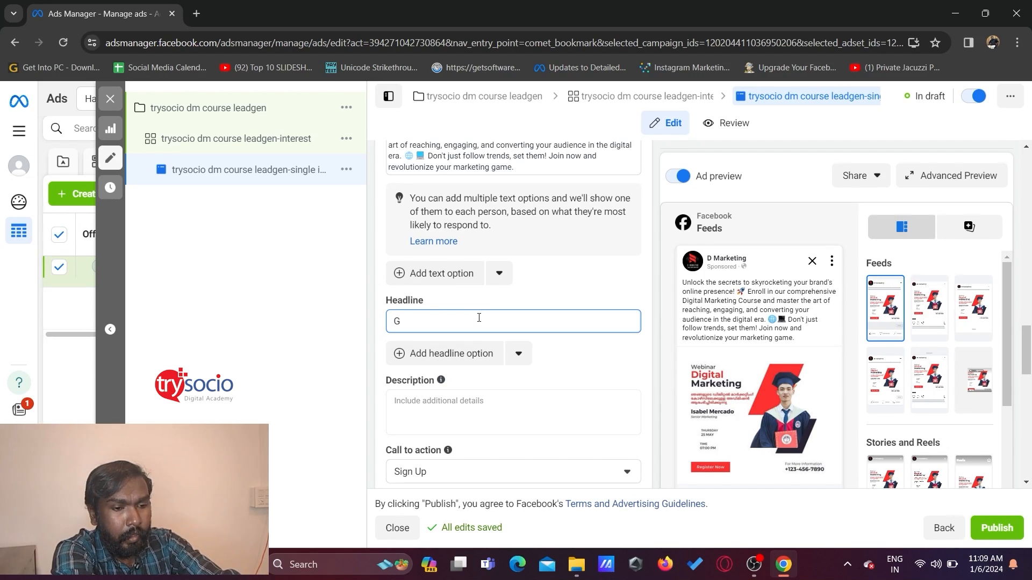
key(BackSpace)
text(Free Demo Class!!)
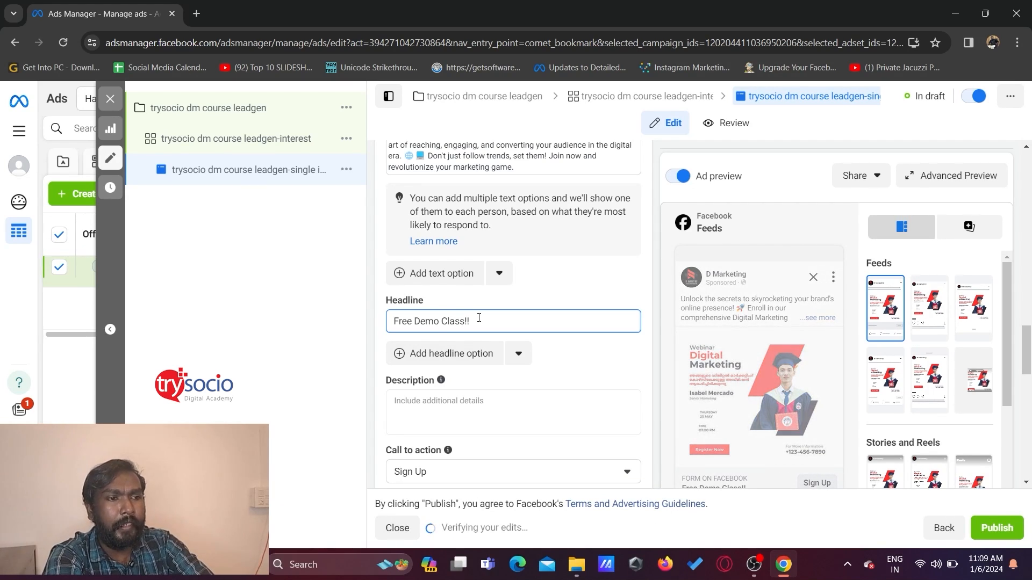
Step: Leave the description empty and set the ad's call to action to Apply Now
scroll(524, 347, down, 1)
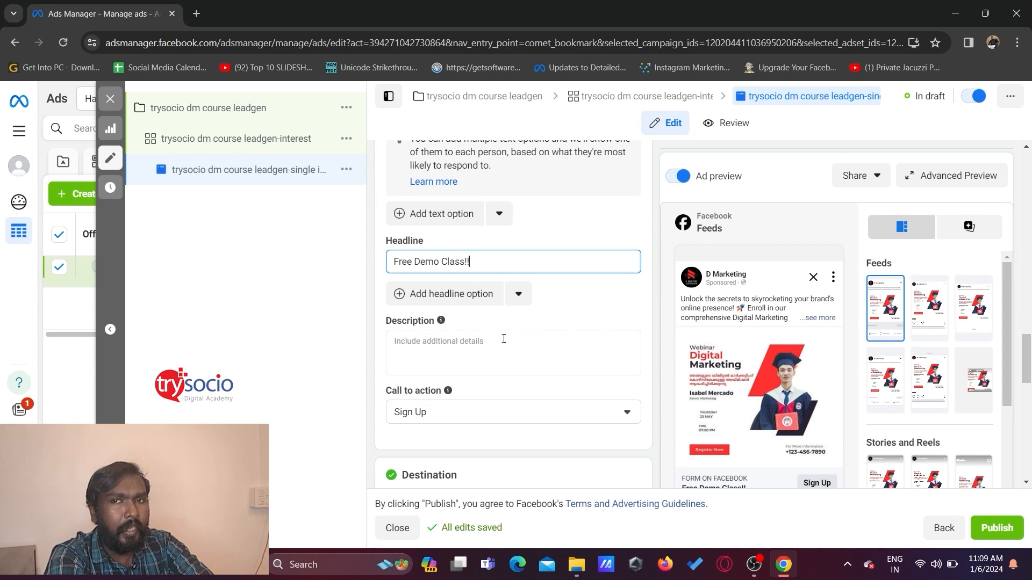
scroll(503, 339, down, 1)
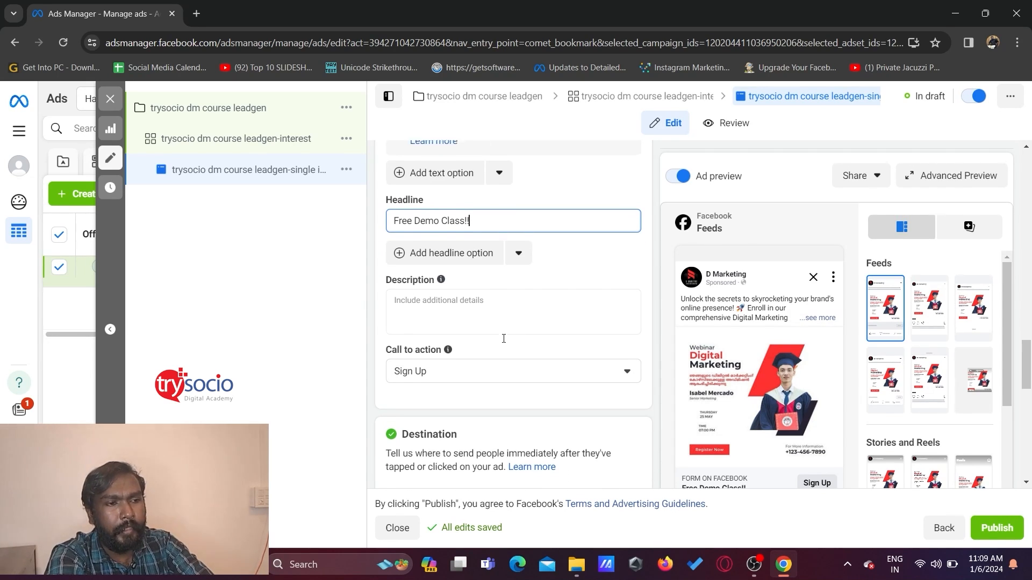
click(457, 368)
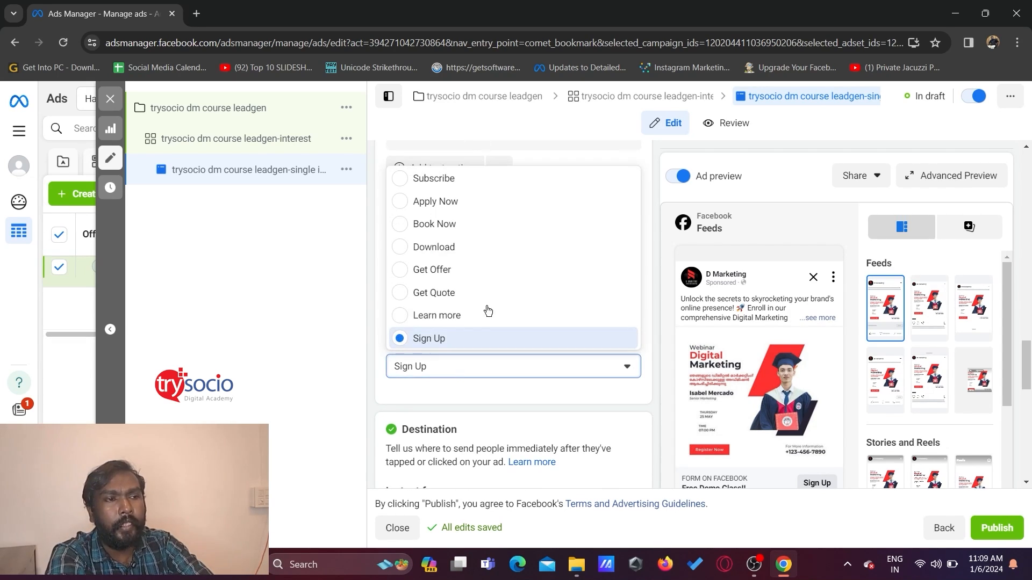
click(459, 206)
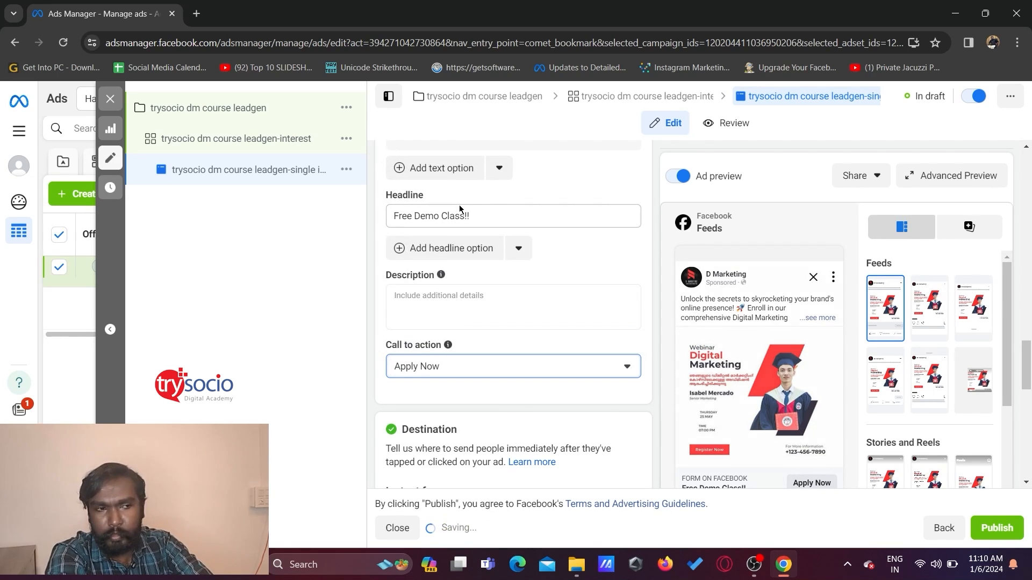
Step: Start creating a new instant form for the ad's destination and review the available form types
scroll(544, 300, down, 5)
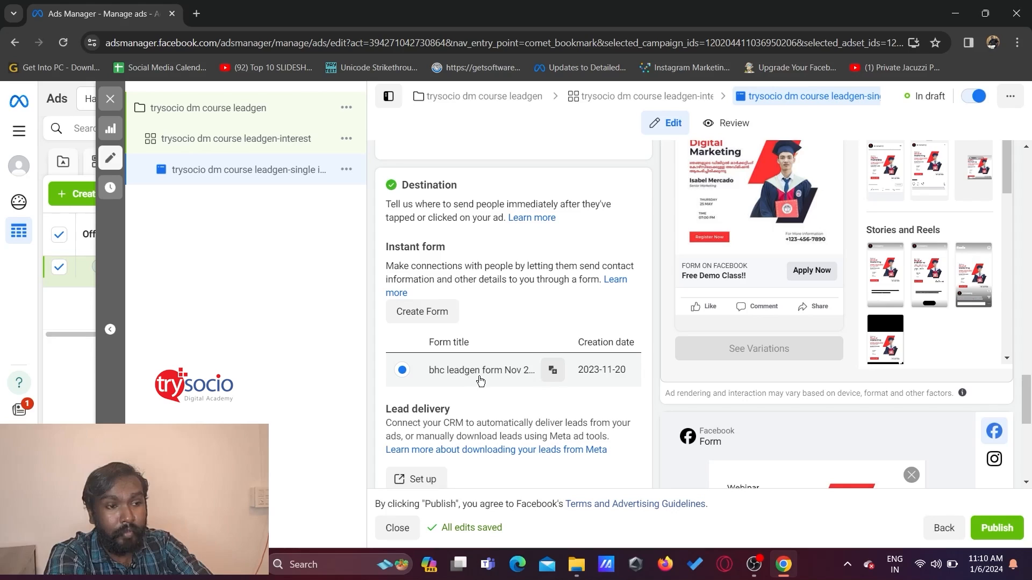
click(410, 312)
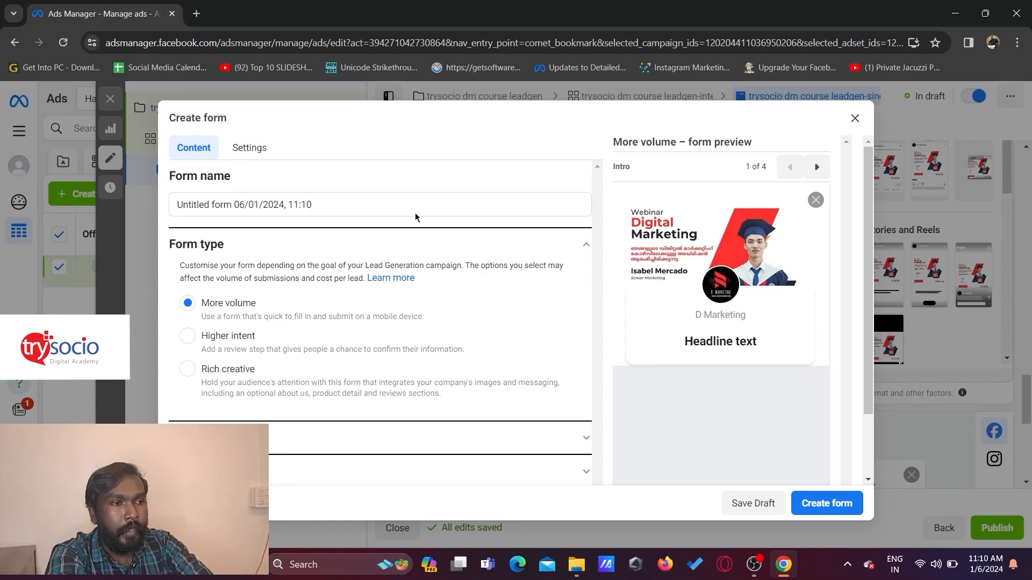
scroll(363, 240, down, 1)
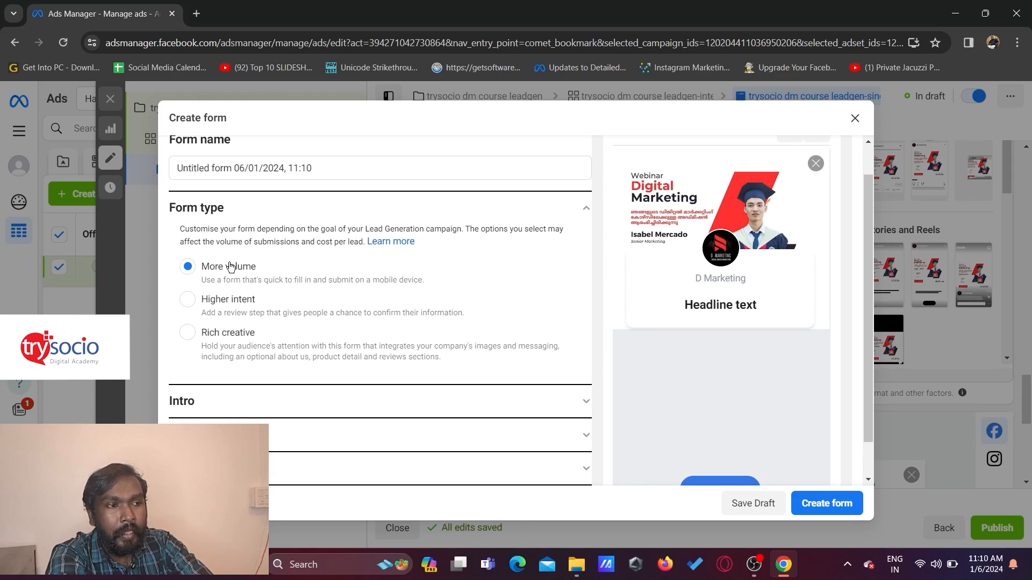
scroll(321, 300, down, 1)
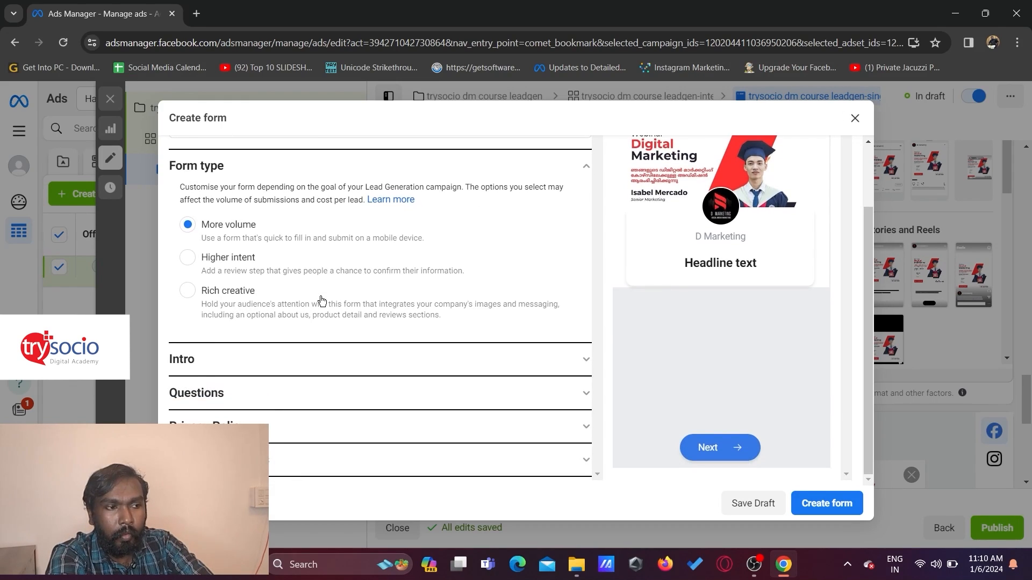
Step: Look over the new form's Intro background image options and its Questions section, leaving both collapsed
click(231, 359)
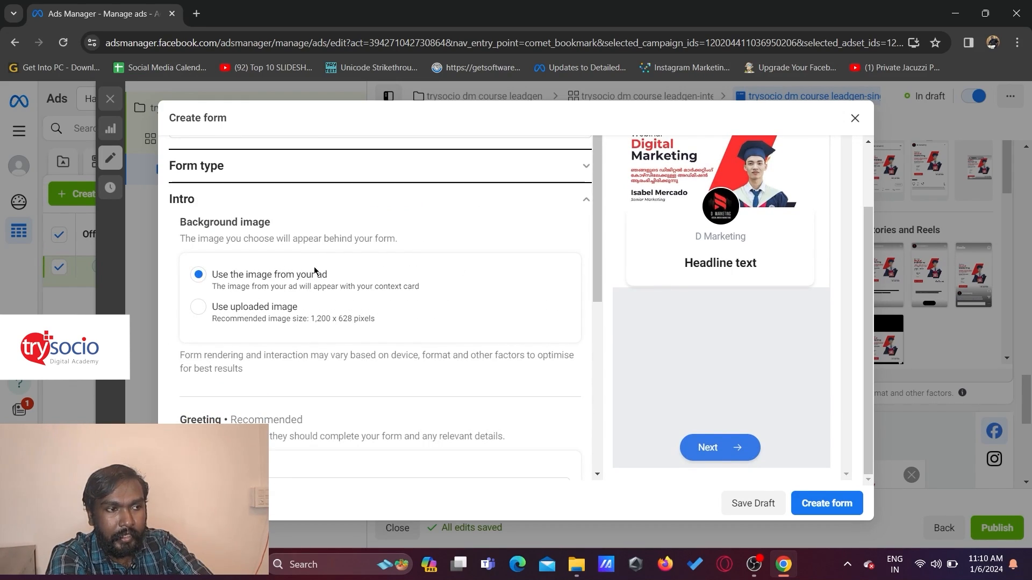
scroll(313, 272, up, 2)
click(279, 278)
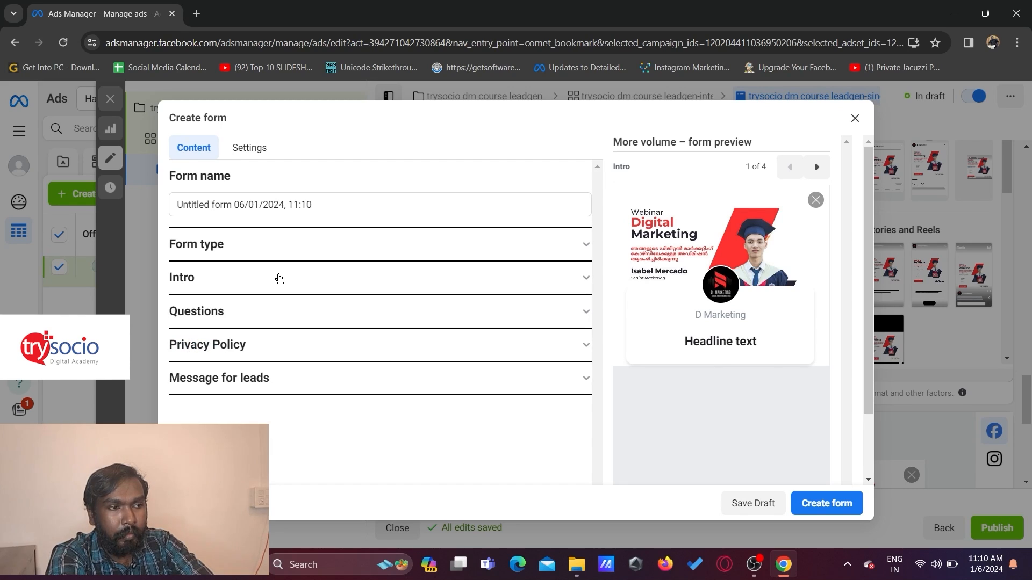
click(250, 312)
click(315, 314)
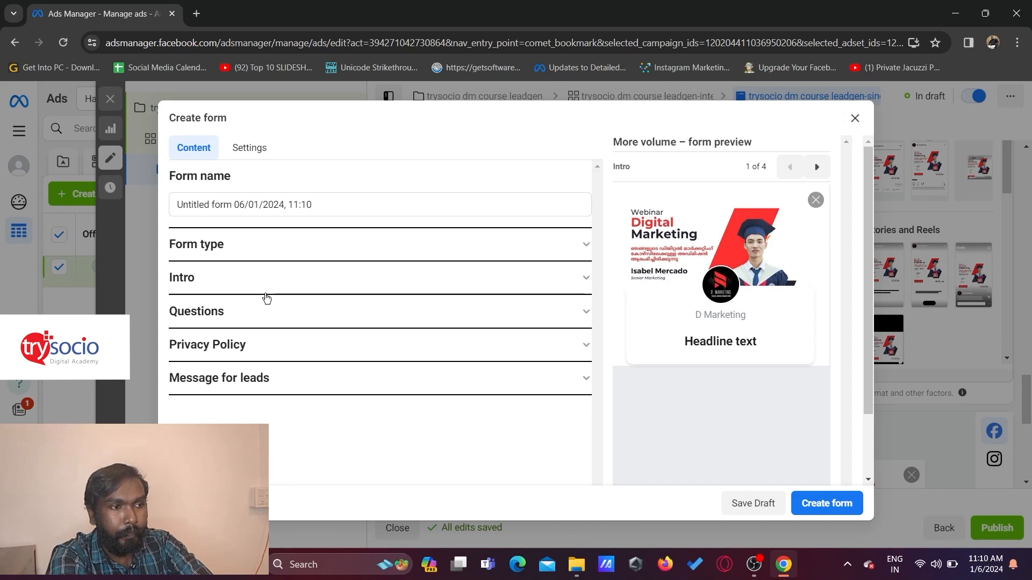
Step: Try the Higher intent form type for the new instant form
click(238, 253)
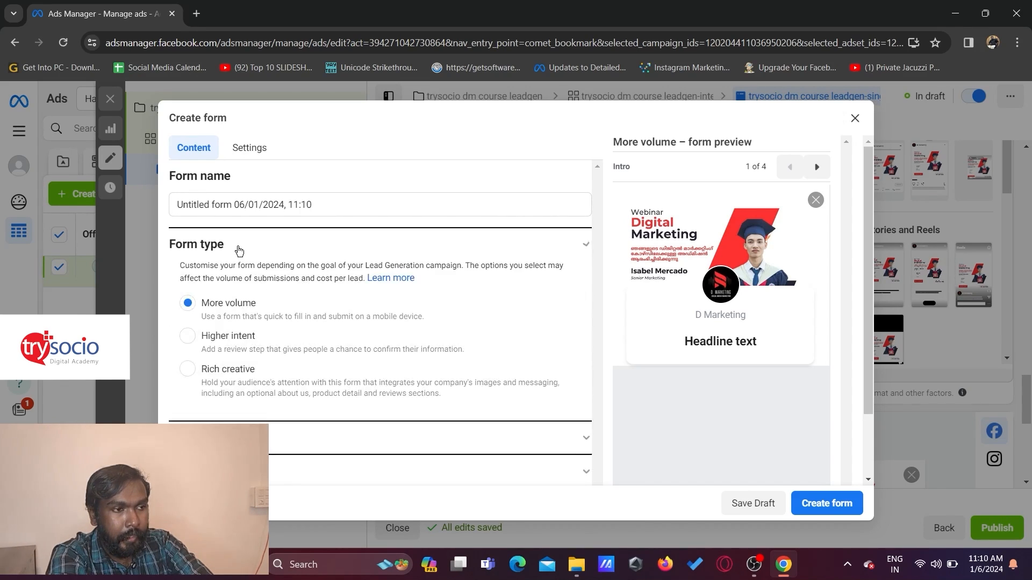
click(230, 336)
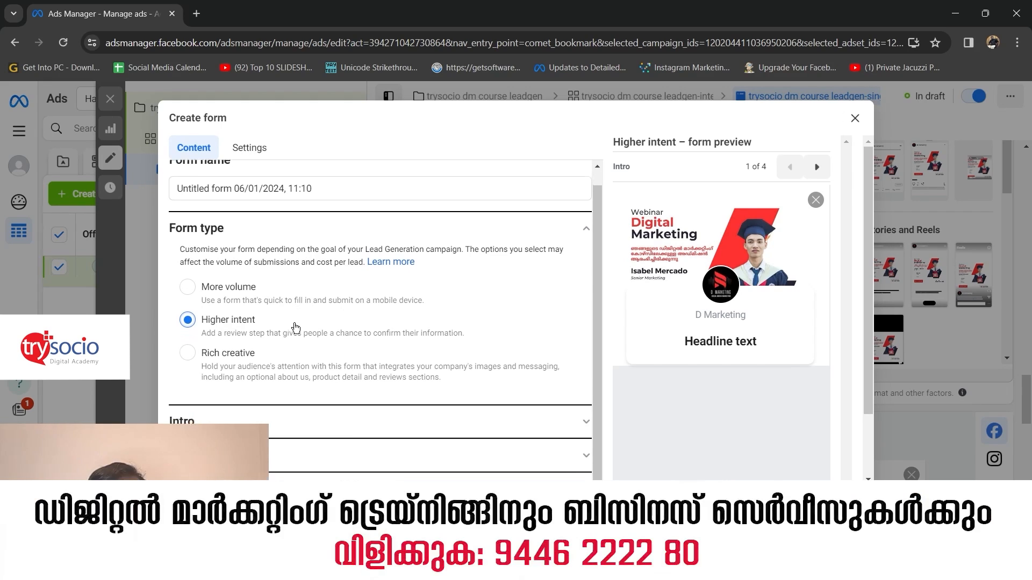
scroll(295, 328, down, 2)
scroll(286, 417, down, 2)
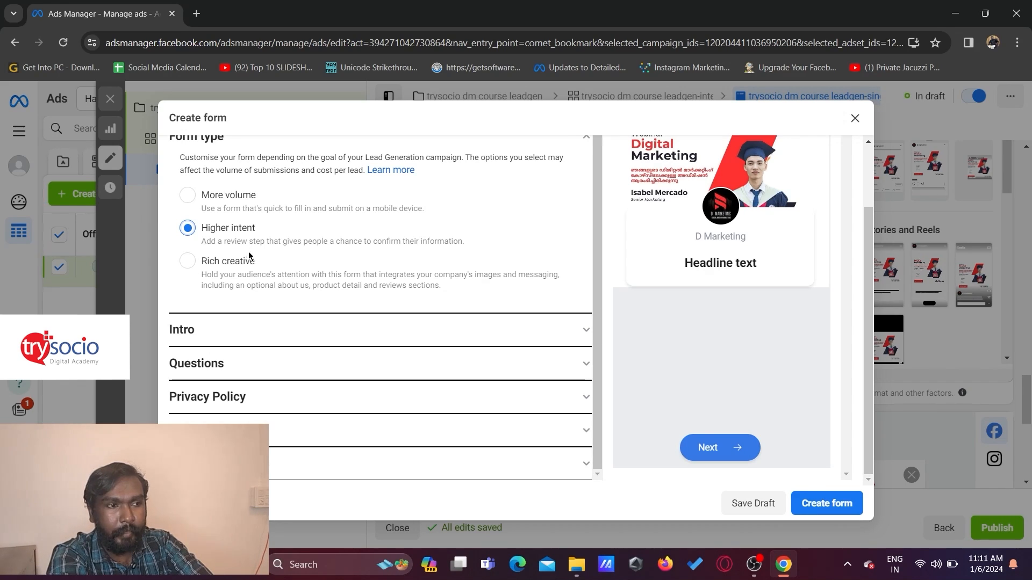
Step: Try the Rich creative form type and review its Intro image, headline, overview, benefits and Build your story options
click(187, 261)
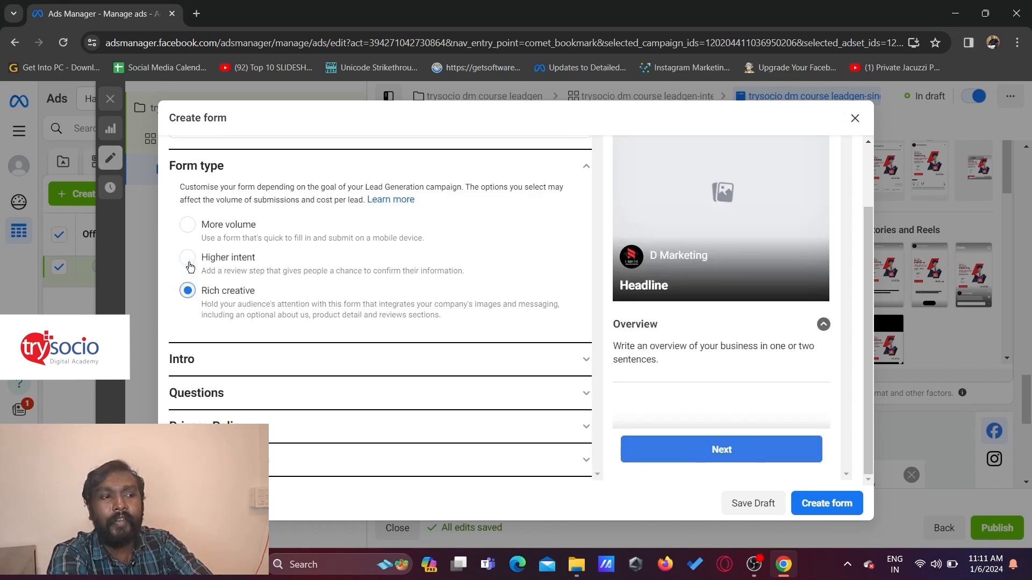
click(282, 359)
scroll(419, 322, down, 1)
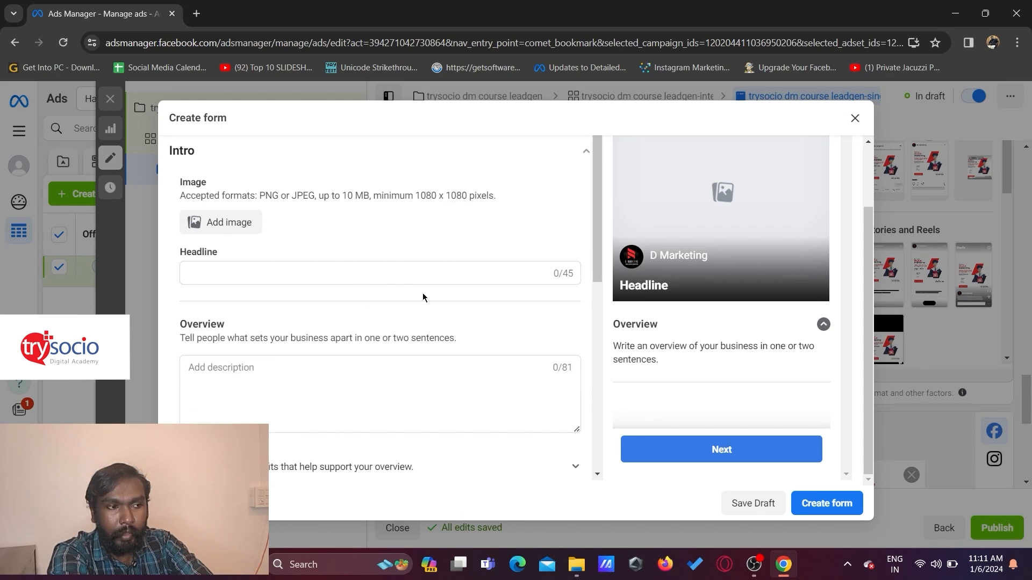
scroll(423, 293, down, 2)
scroll(375, 301, down, 2)
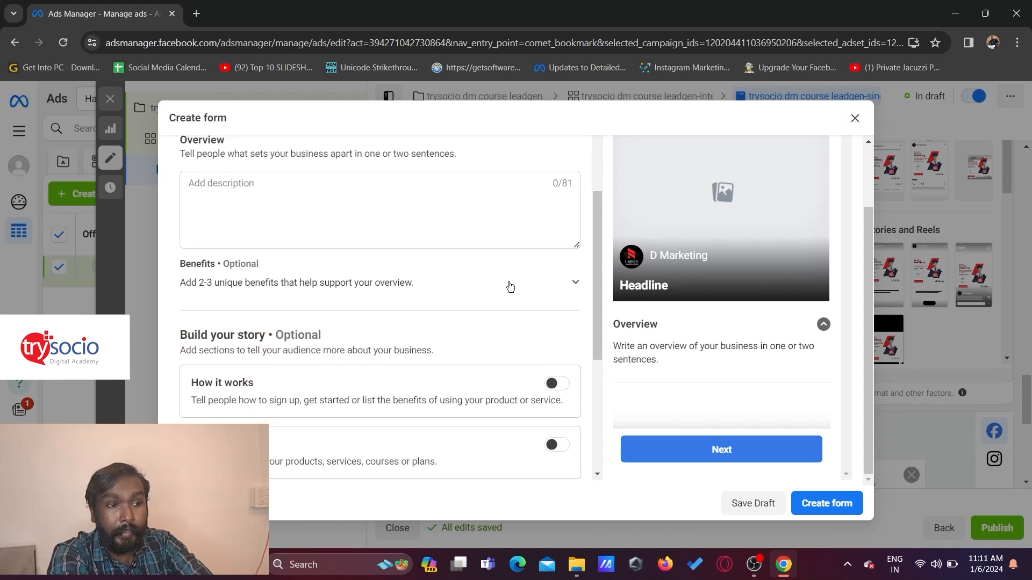
click(560, 282)
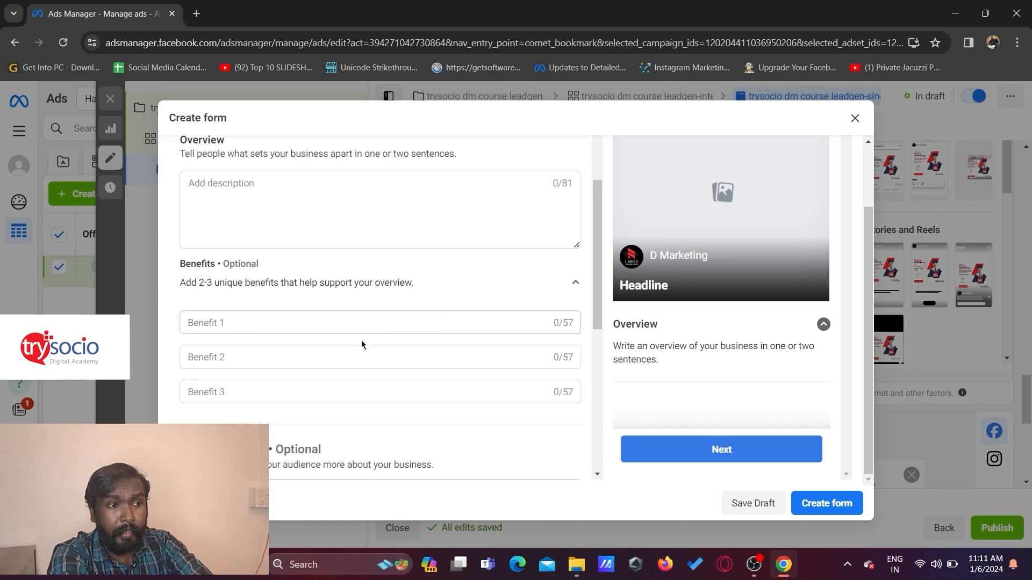
click(542, 283)
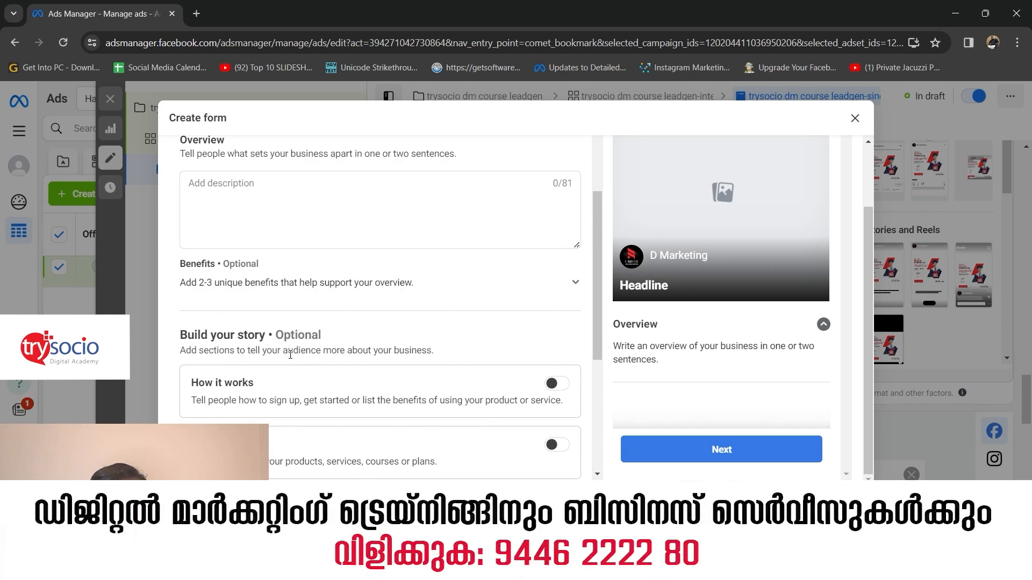
scroll(276, 336, down, 1)
scroll(276, 337, down, 1)
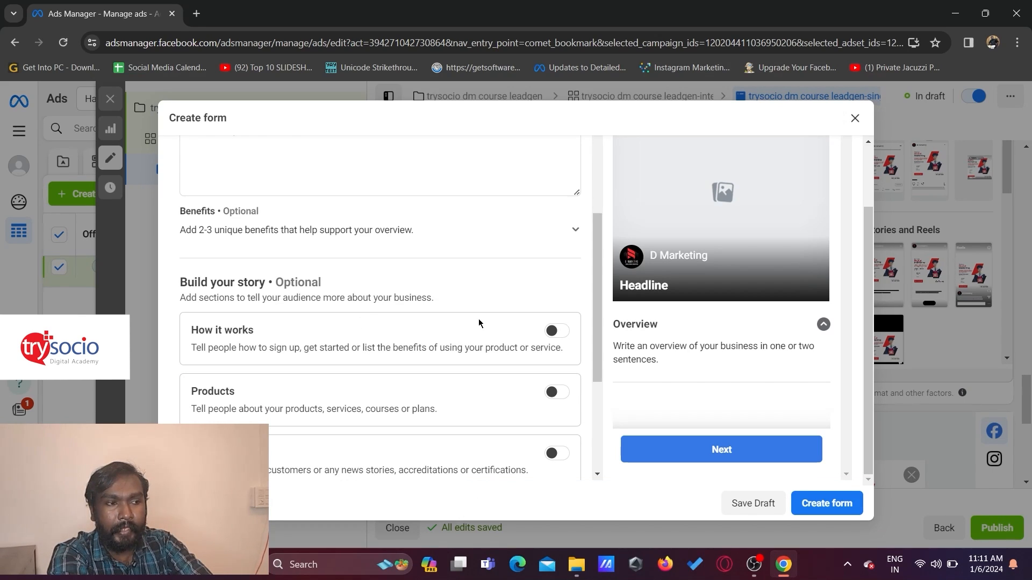
scroll(480, 322, down, 1)
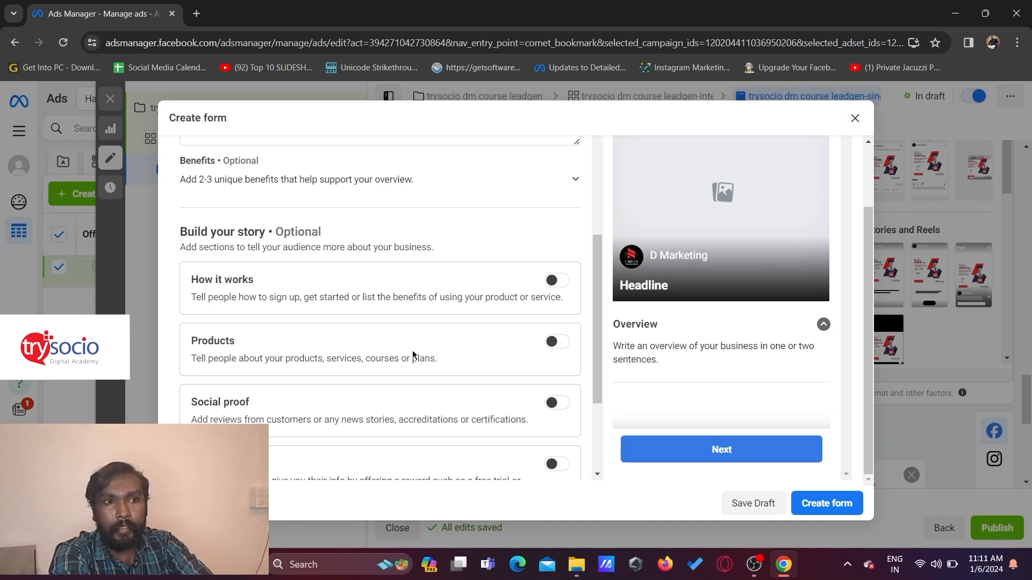
scroll(348, 346, down, 2)
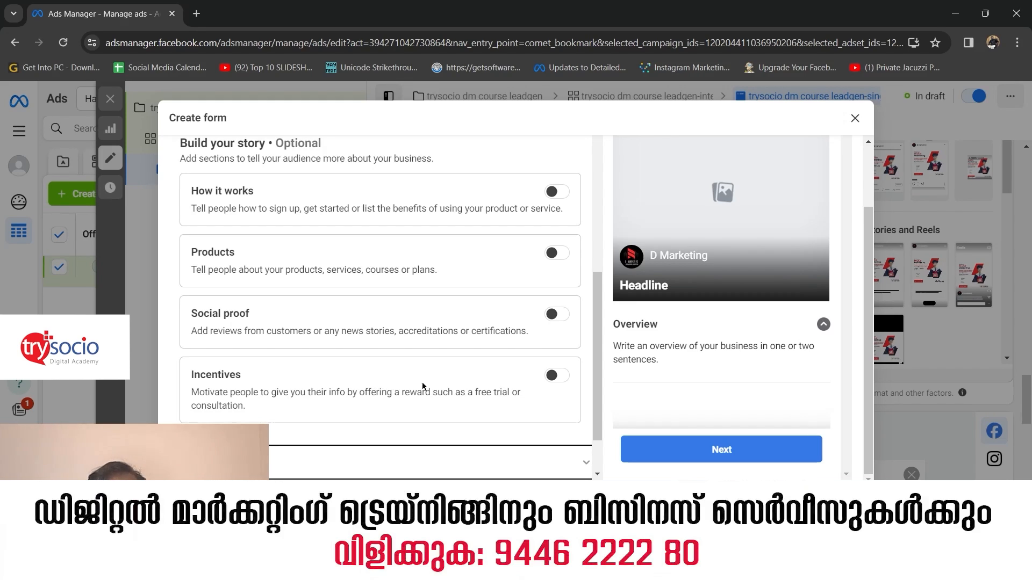
scroll(394, 377, down, 1)
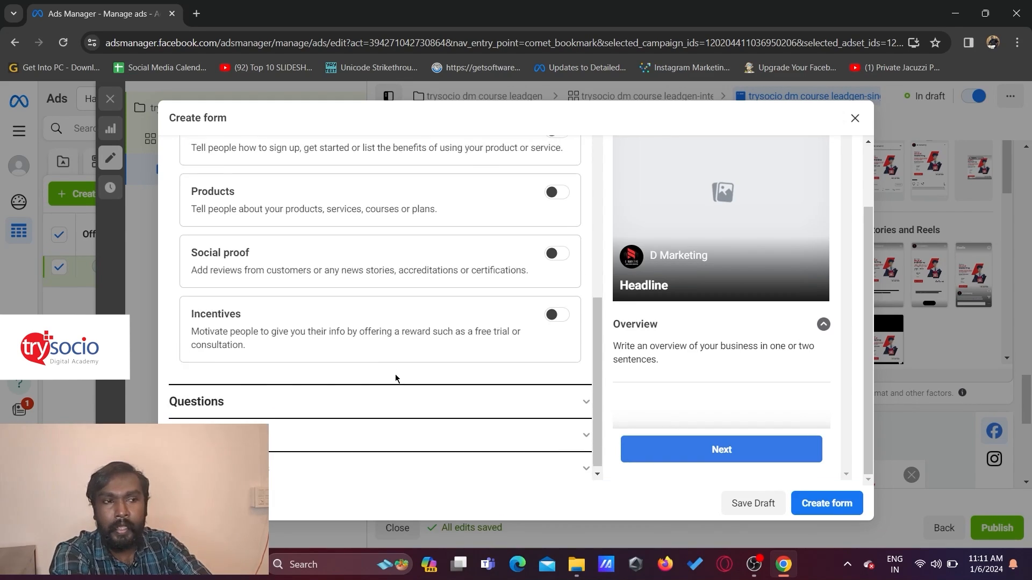
Step: Set the new instant form's type back to More volume
scroll(394, 378, up, 4)
scroll(395, 374, up, 5)
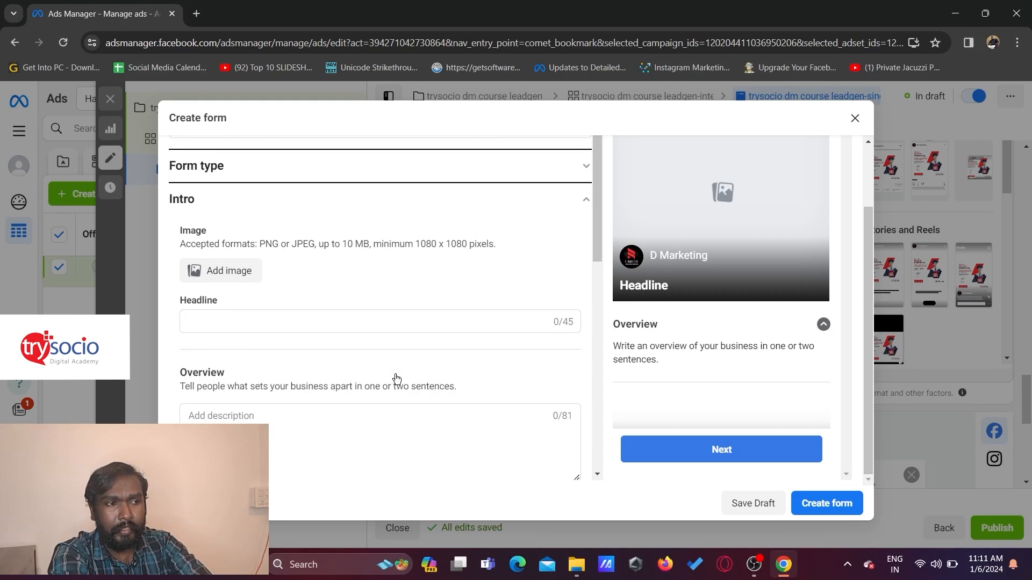
scroll(276, 267, up, 2)
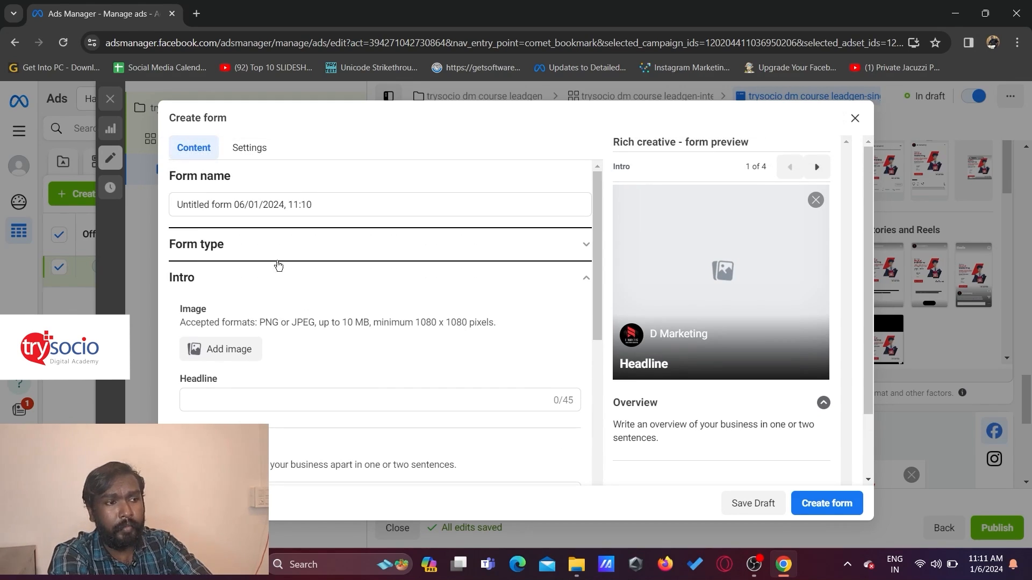
click(245, 242)
click(278, 309)
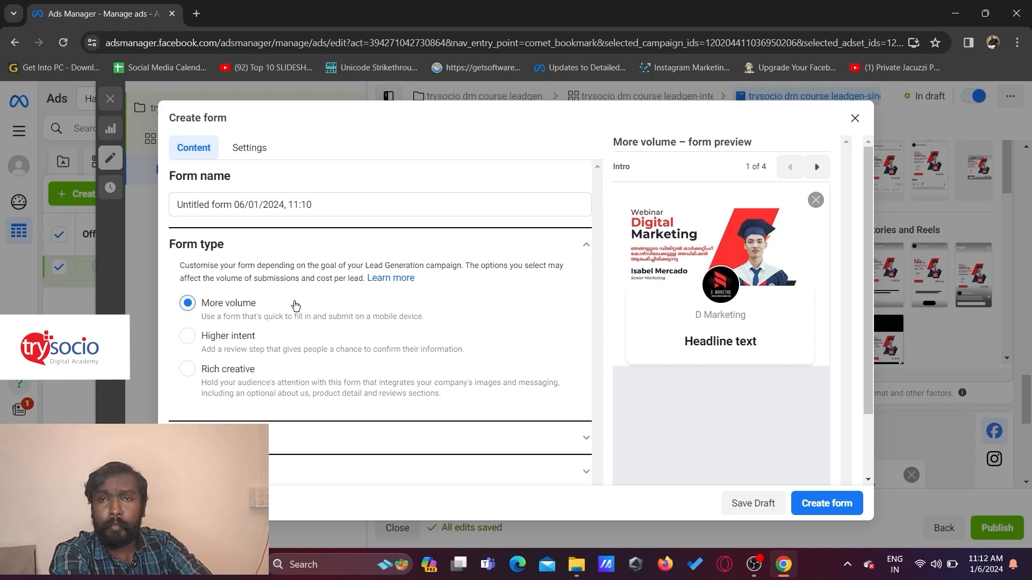
Step: Rename the new instant form as "trysocio leadform 06/01/2024, 11:10", replacing only the "Untitled form" part of its name
scroll(348, 323, down, 1)
scroll(348, 323, down, 2)
scroll(349, 323, up, 3)
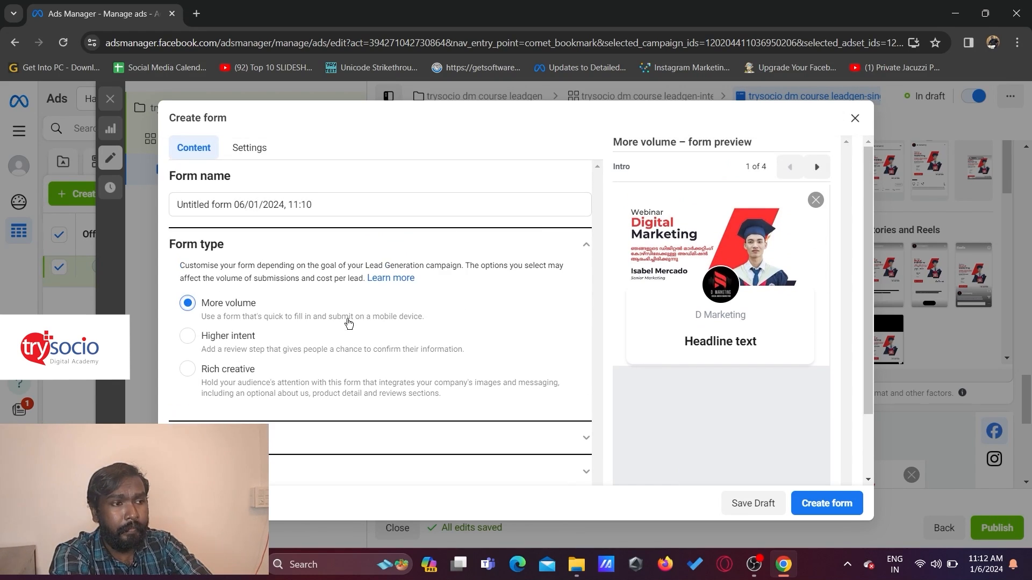
drag(236, 206, 166, 210)
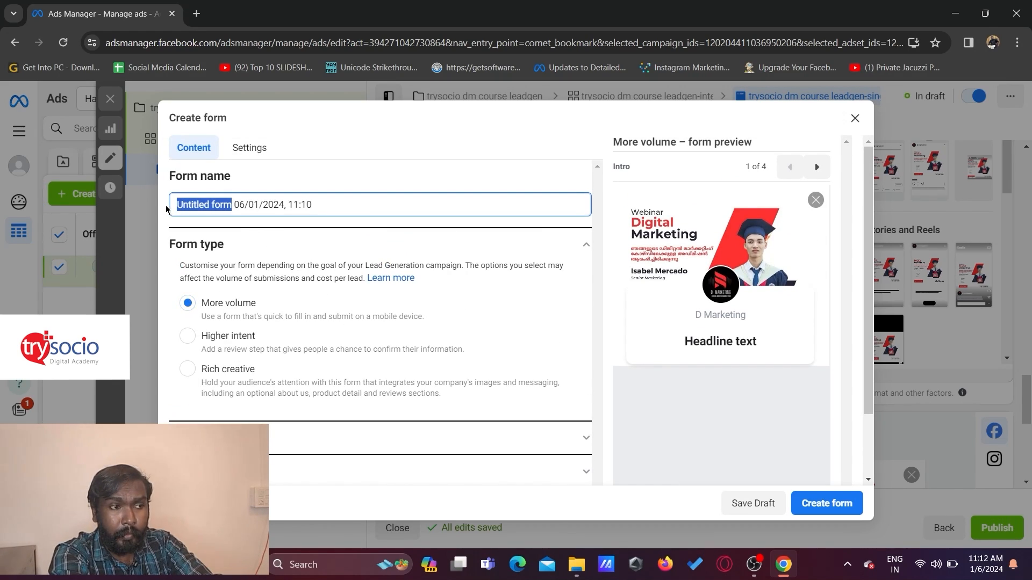
text(trysocio)
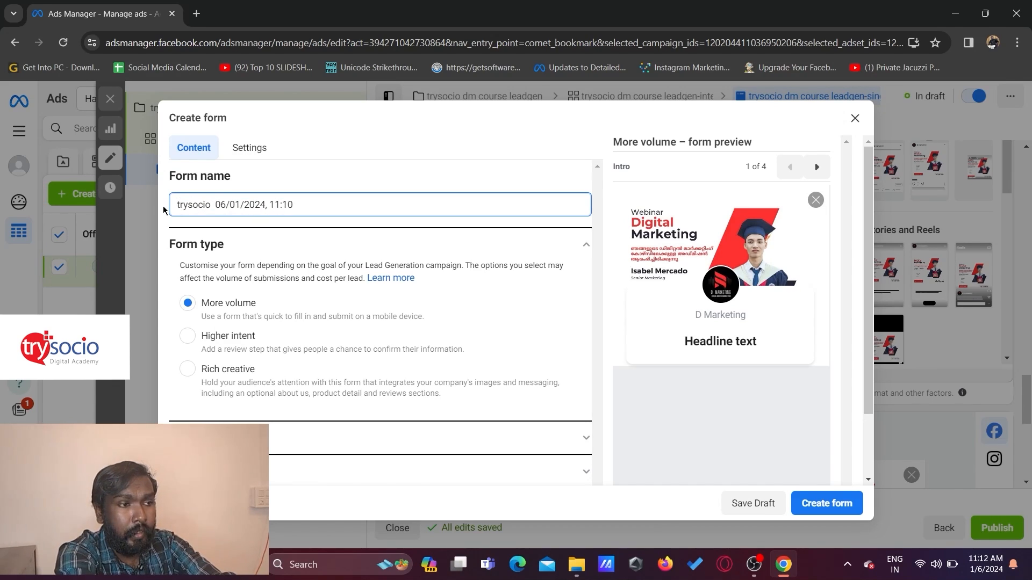
text( lead)
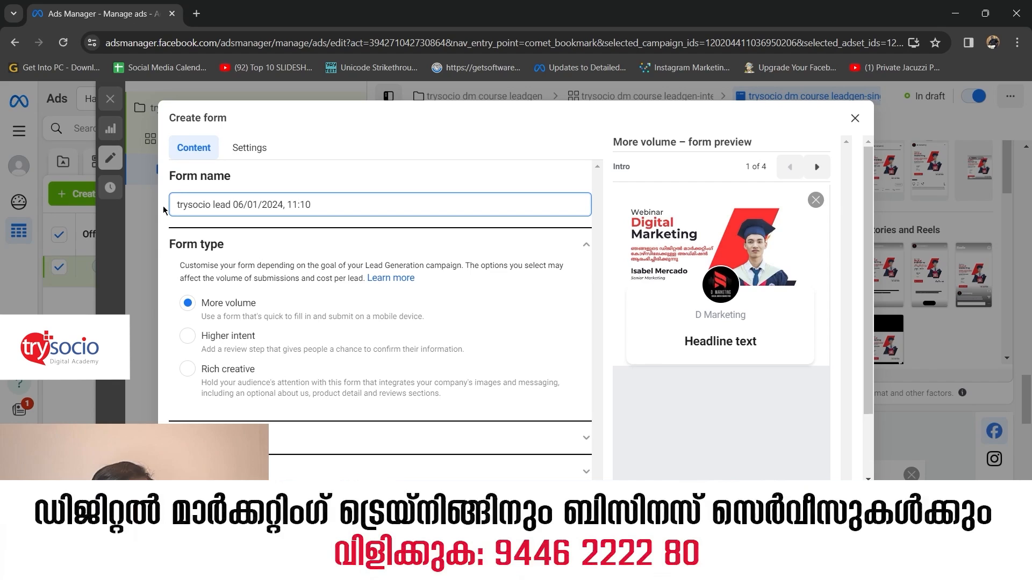
text(form)
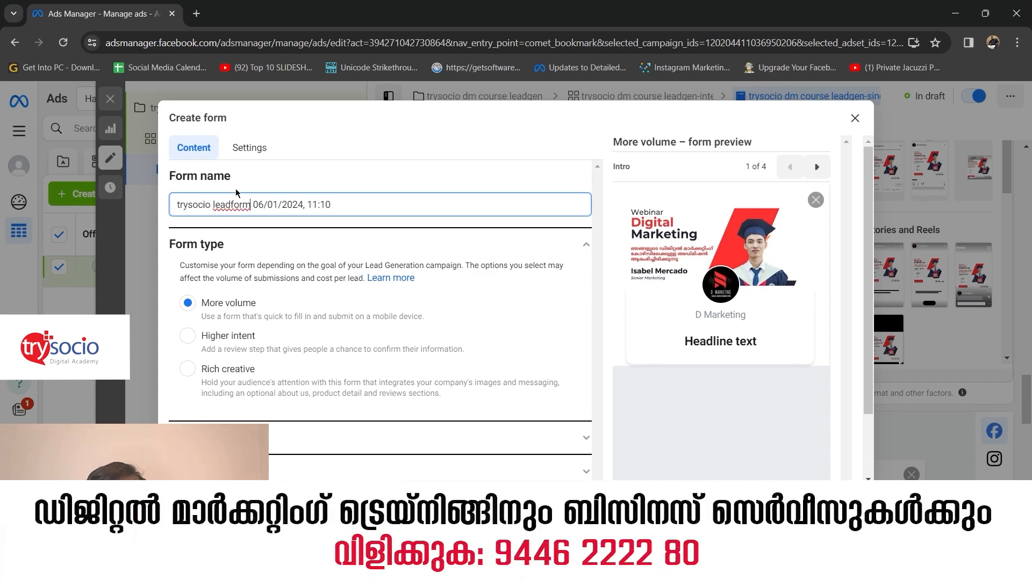
Step: Set the greeting headline in the form's Intro section to "Fill the Form To Get More Details"
scroll(331, 305, down, 1)
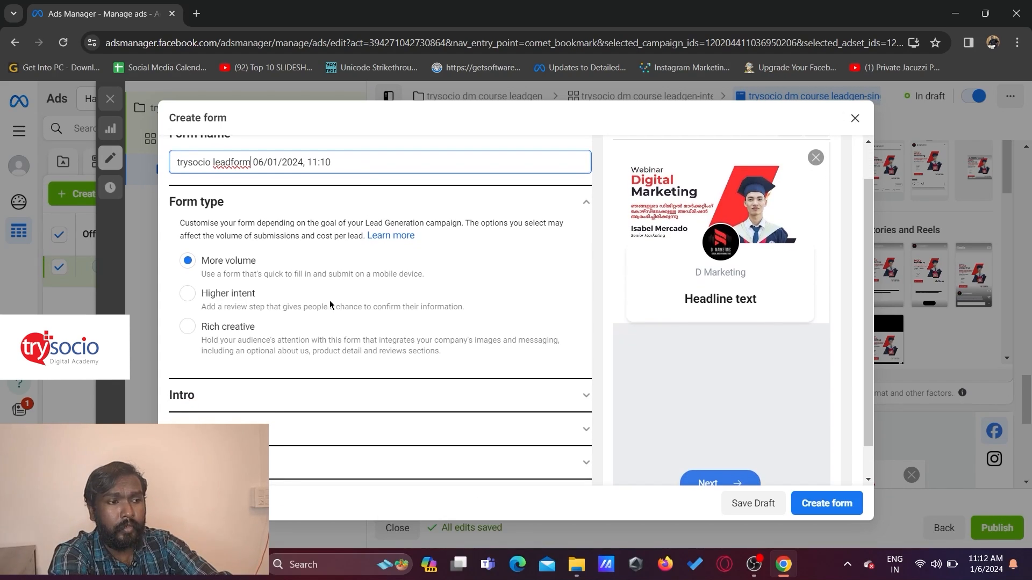
click(260, 402)
scroll(198, 280, down, 1)
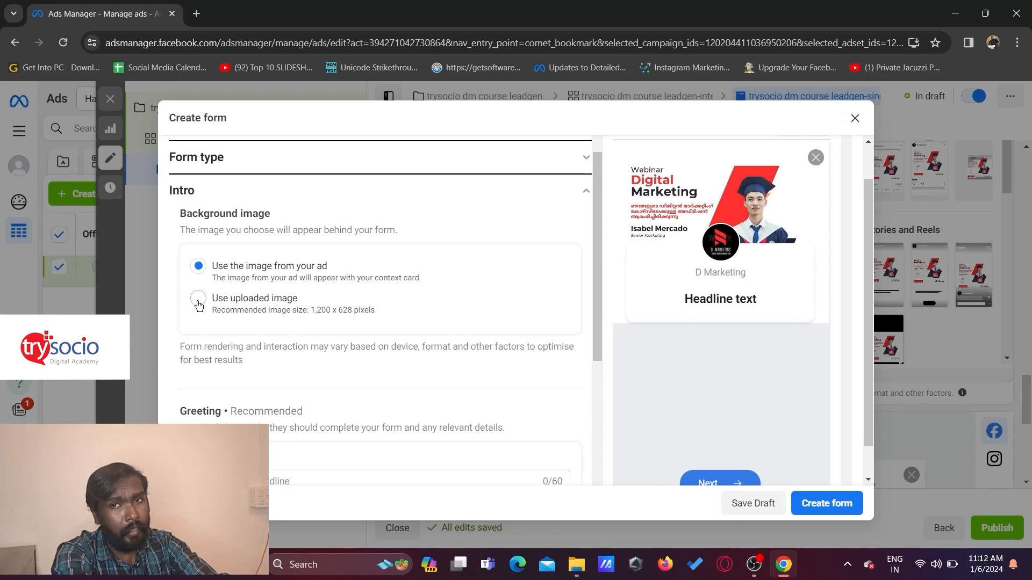
scroll(259, 306, down, 1)
scroll(259, 307, down, 1)
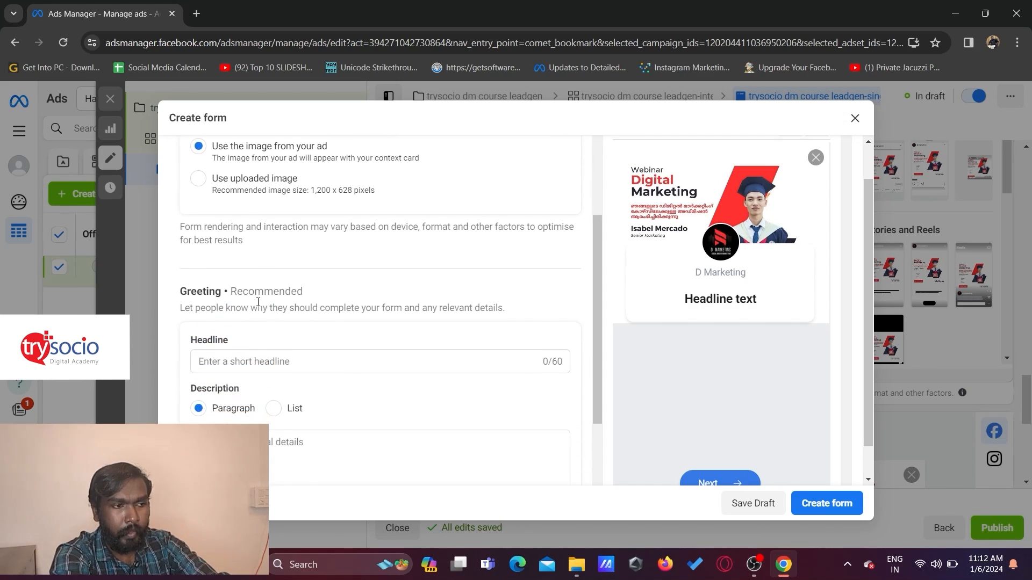
click(277, 361)
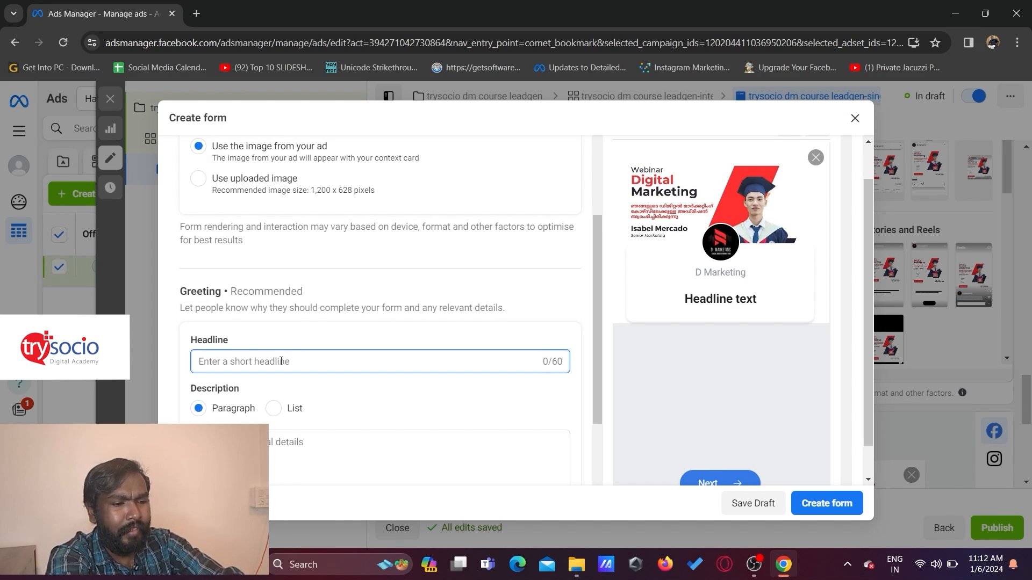
text(Fill the Fo)
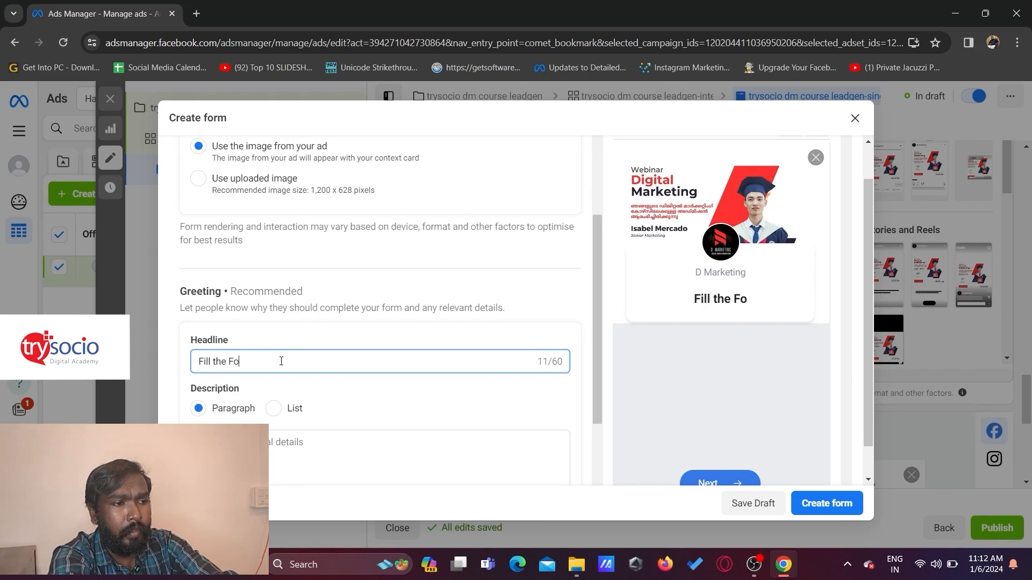
text(rm Te)
key(BackSpace)
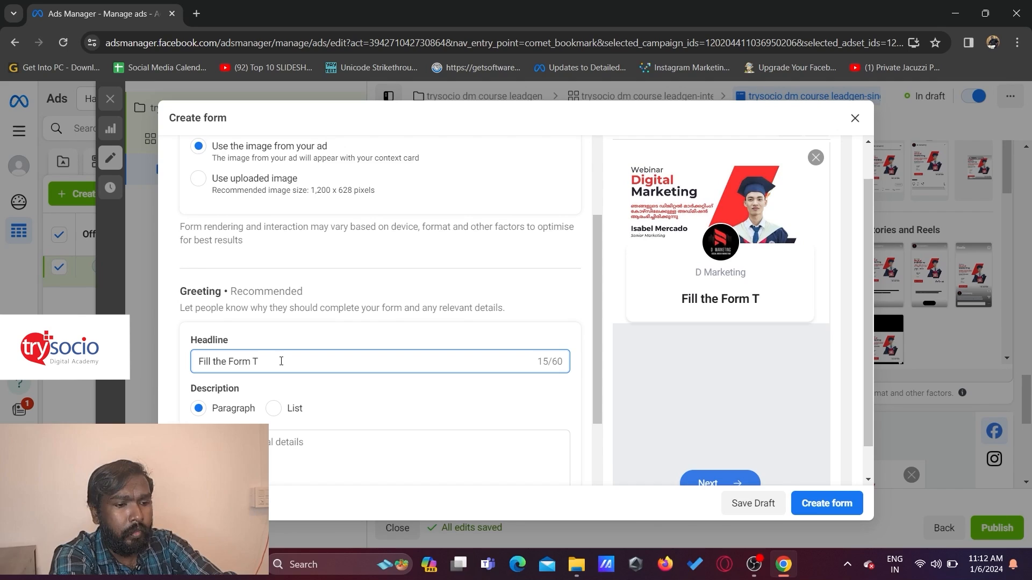
text(o Get M)
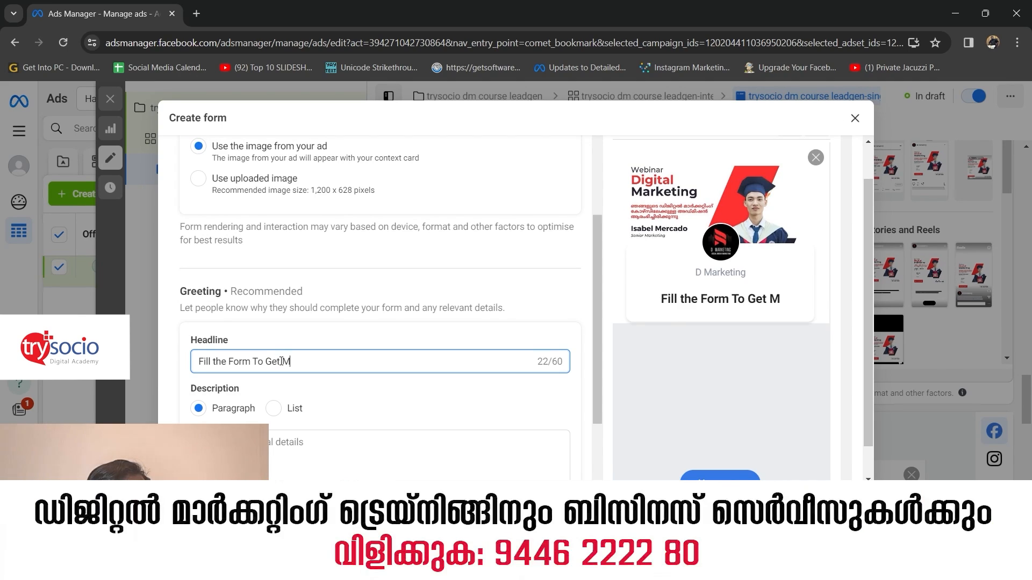
text(ore Detail)
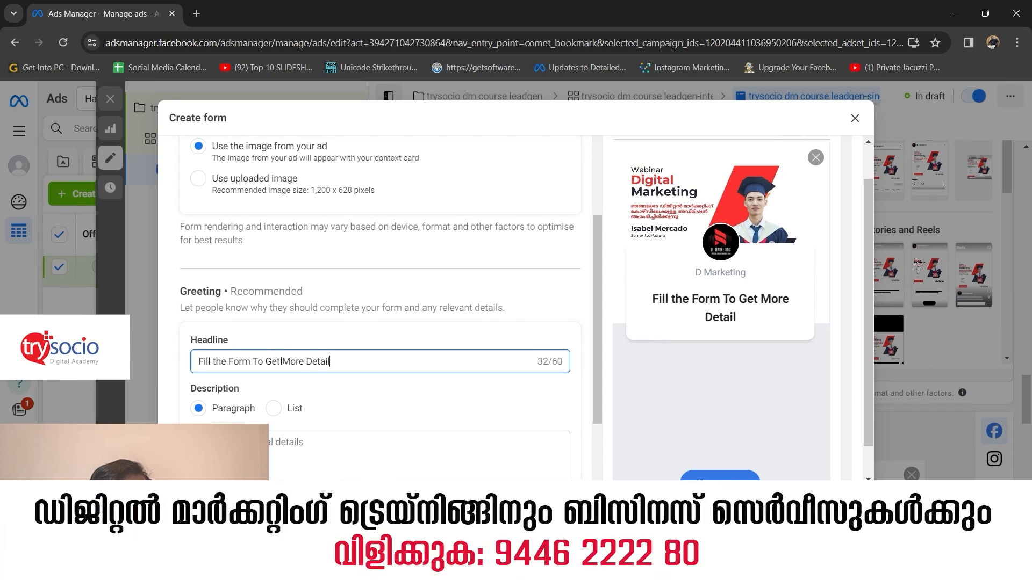
text(s)
Step: Paste the copied course text starting "Unlock the secrets to skyrocketing your brand's online presence!" as the greeting's paragraph description
scroll(207, 417, down, 2)
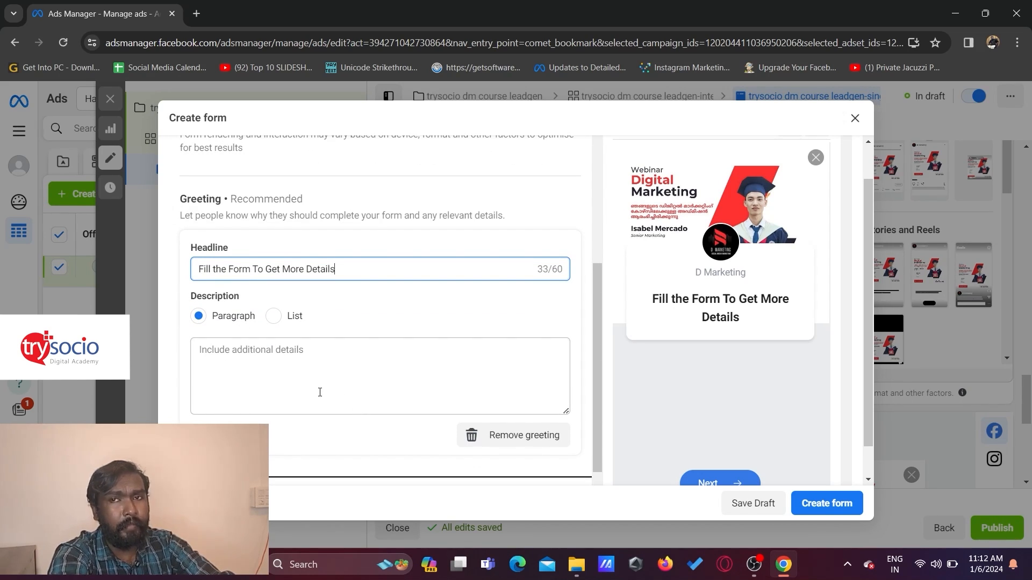
click(322, 369)
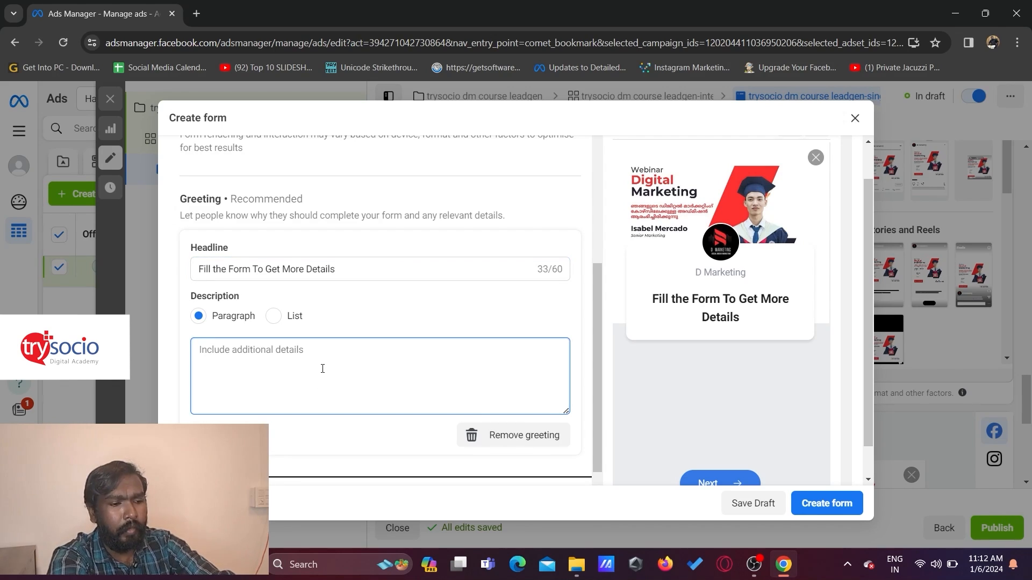
key(ctrl+v)
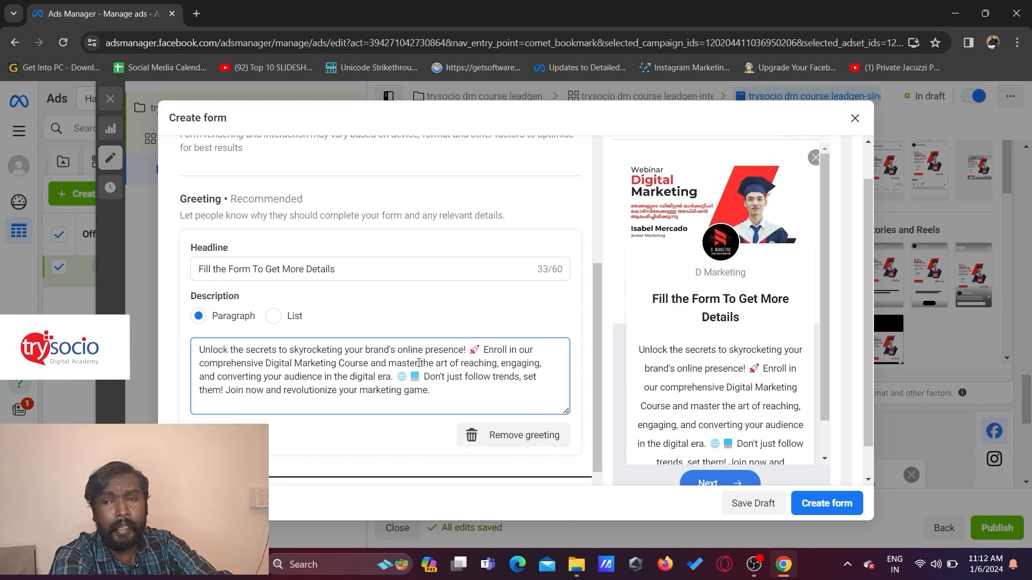
Step: Add a Short Answer custom question in the form's Questions section
scroll(418, 362, down, 1)
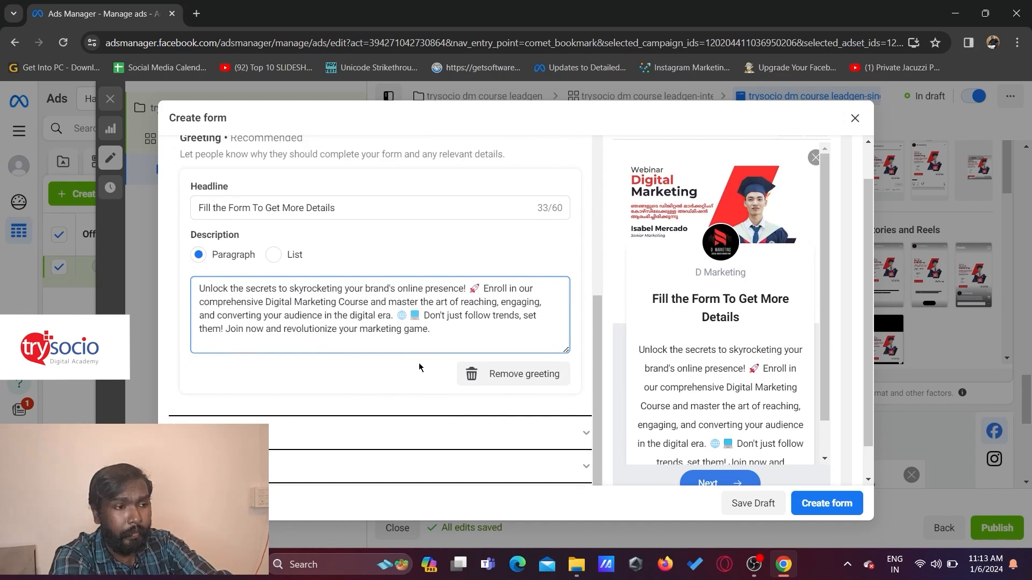
click(332, 438)
scroll(321, 339, up, 4)
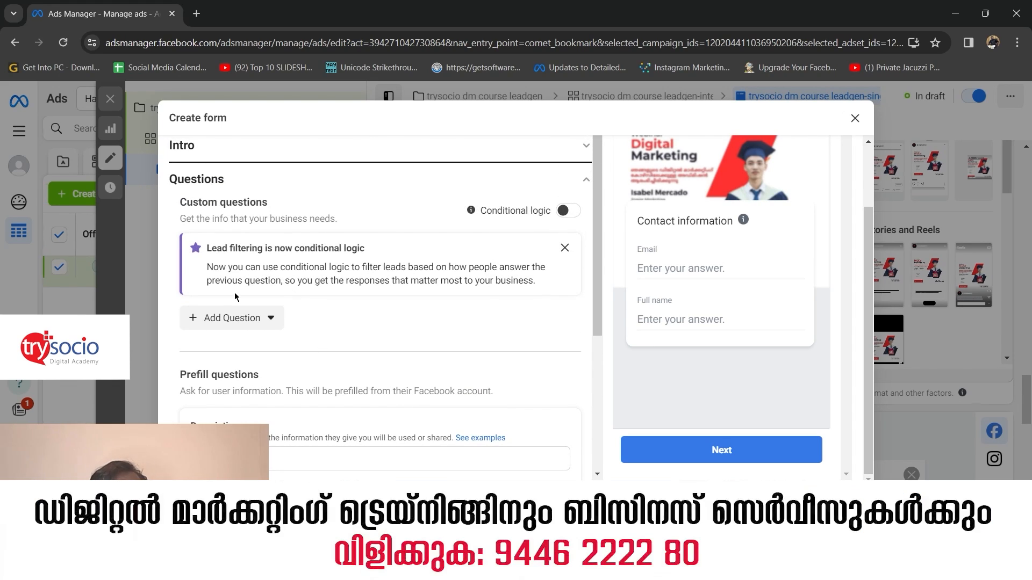
click(255, 321)
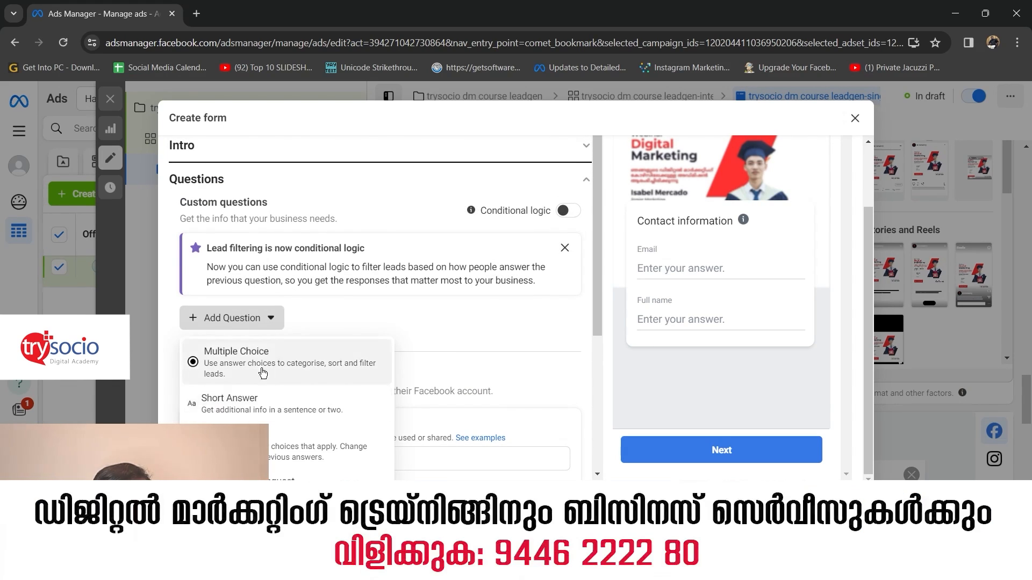
click(258, 405)
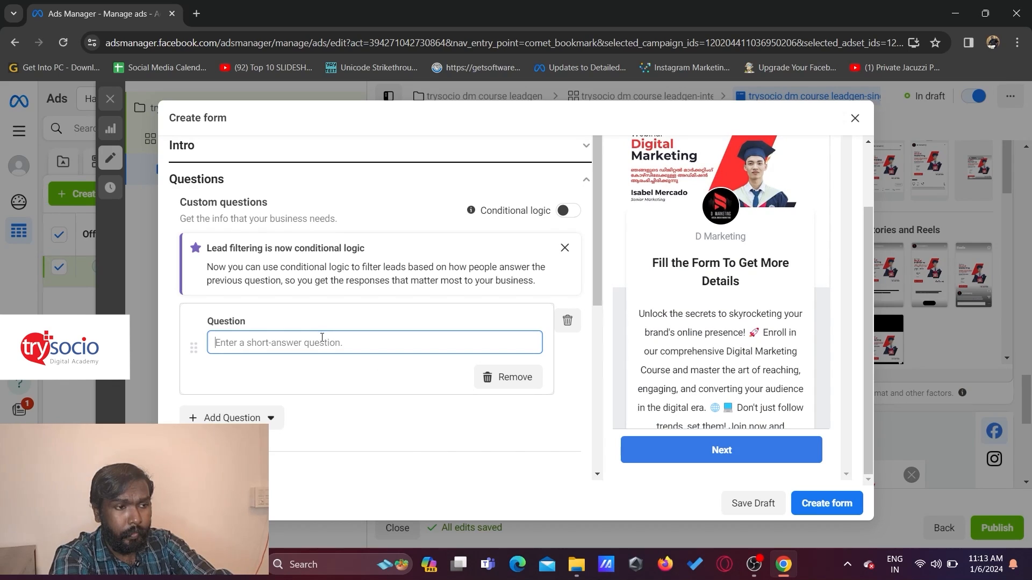
Step: Enter "What is your highest education qualification?" as the short-answer question and check it in the form preview
text(Whats)
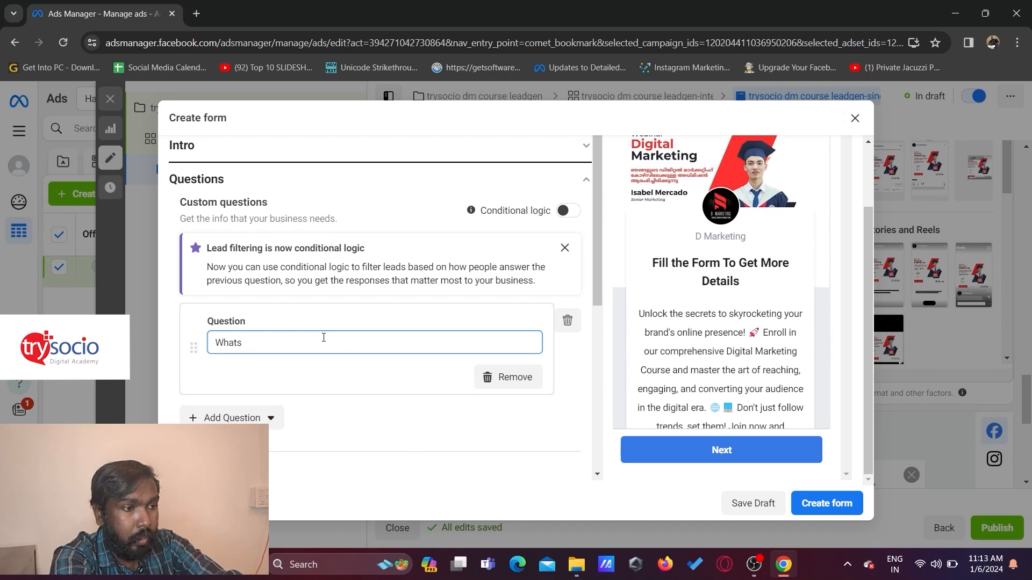
key(BackSpace)
text(is you)
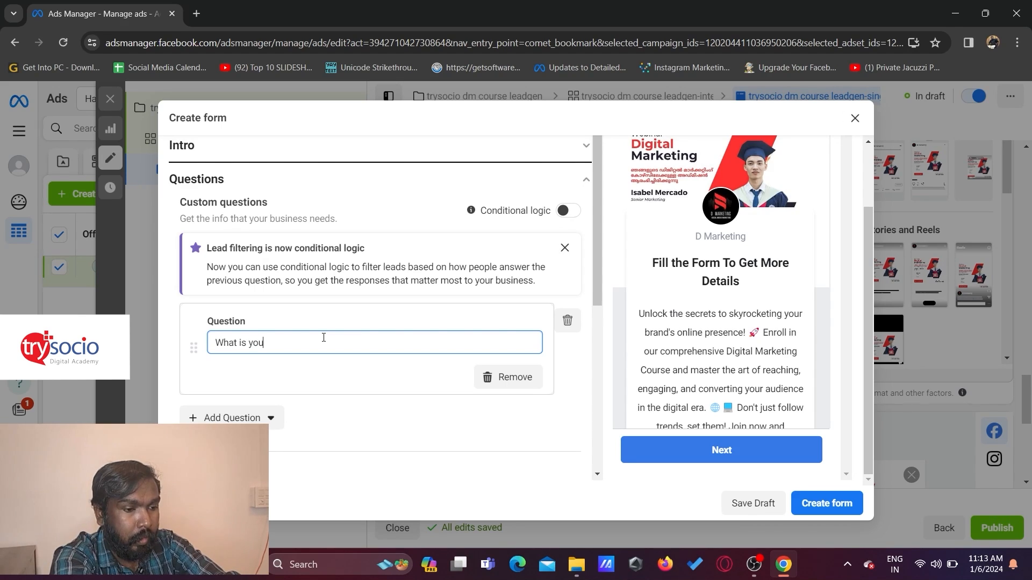
text(r highest )
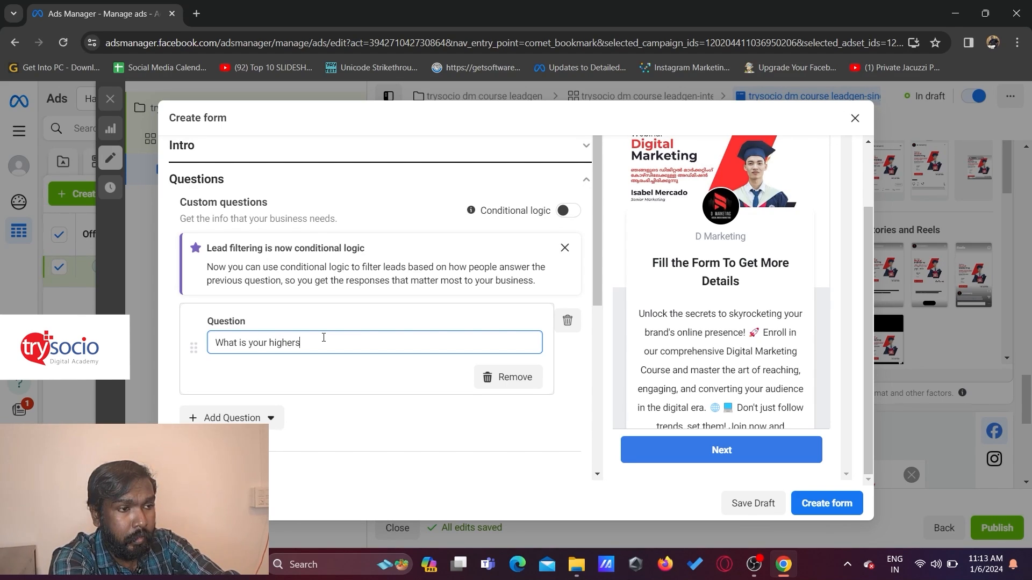
text(educa)
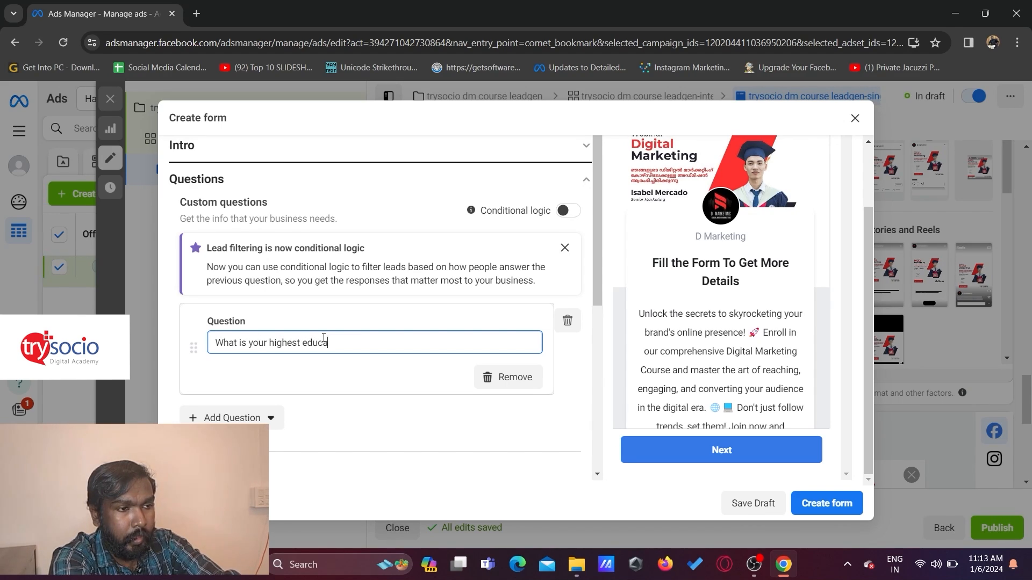
text(tion quali)
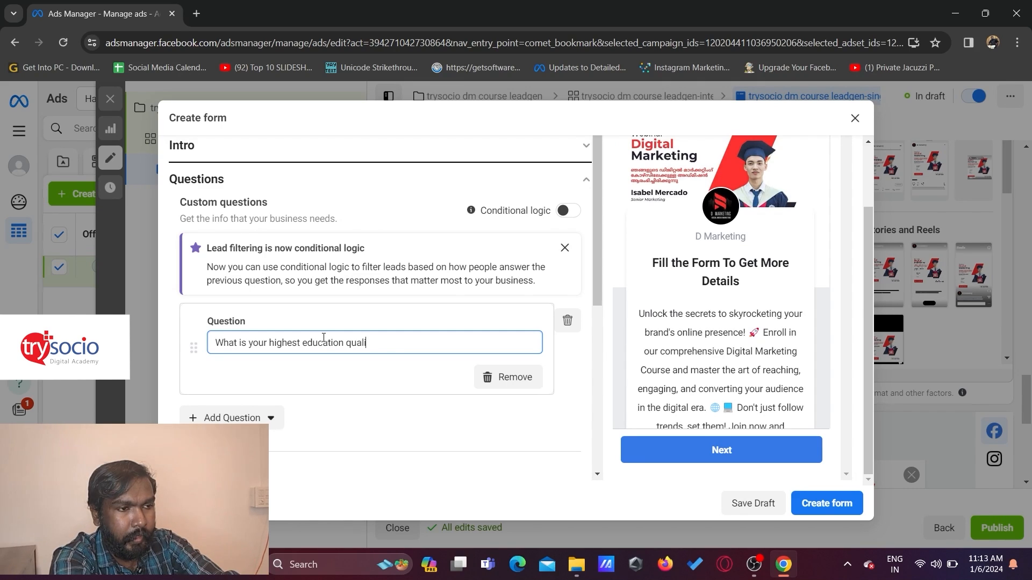
text(fiac)
key(BackSpace)
key(BackSpace)
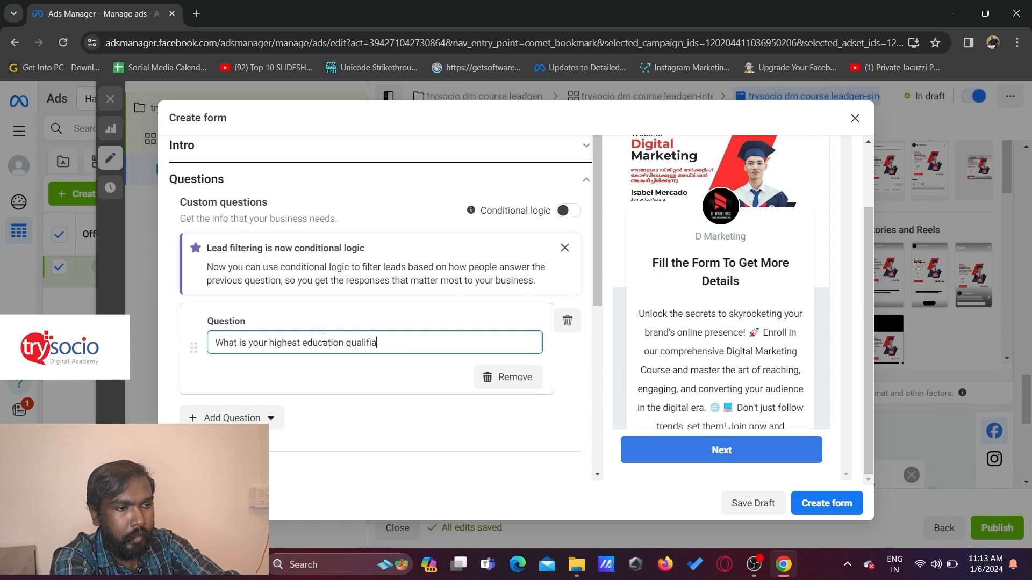
text(cato)
key(BackSpace)
text(i)
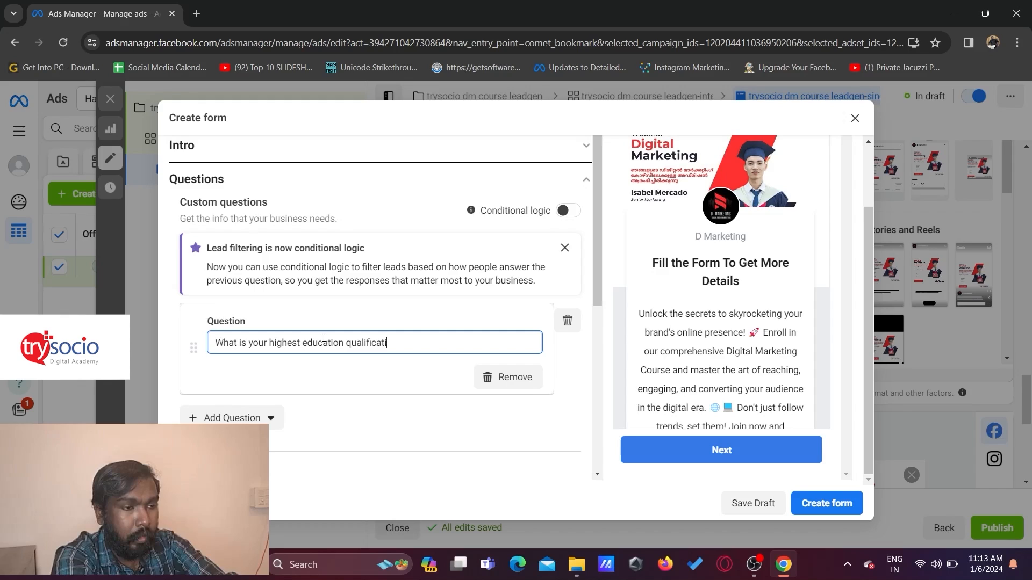
text(on?)
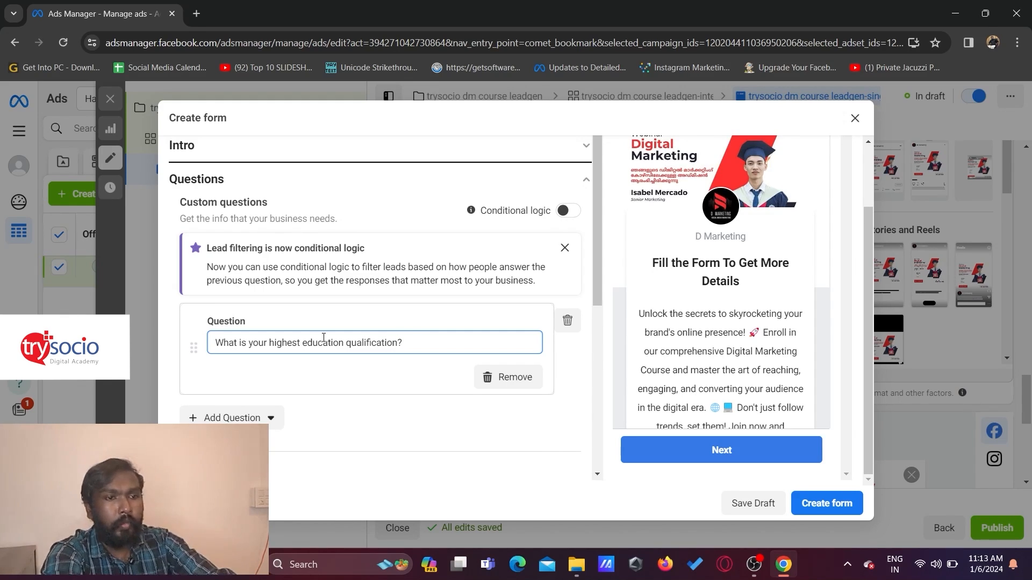
scroll(764, 354, down, 3)
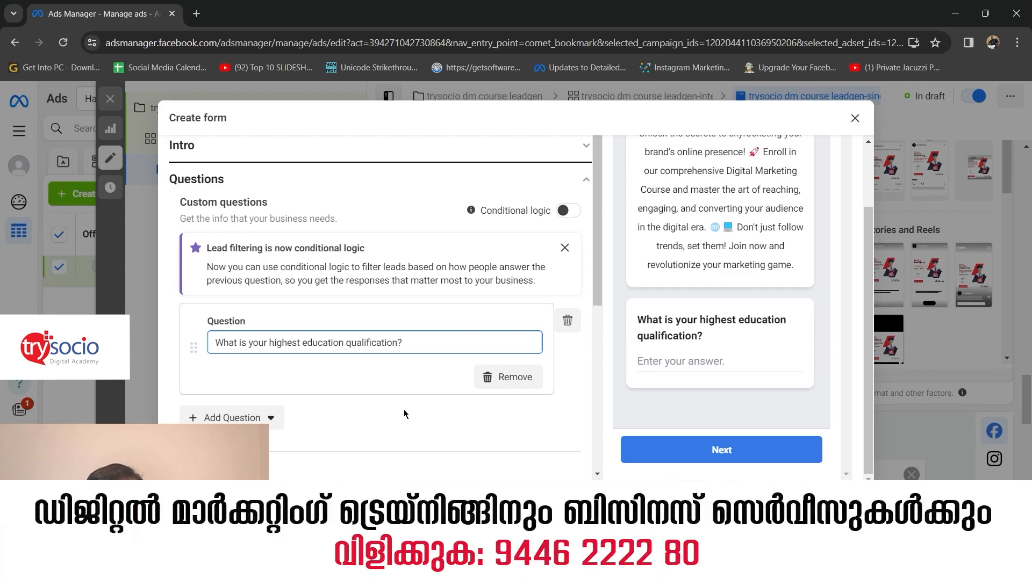
Step: Set the prefill questions description to "We will use your information to contact you about our products and services." and move Full name above Email
scroll(405, 414, down, 4)
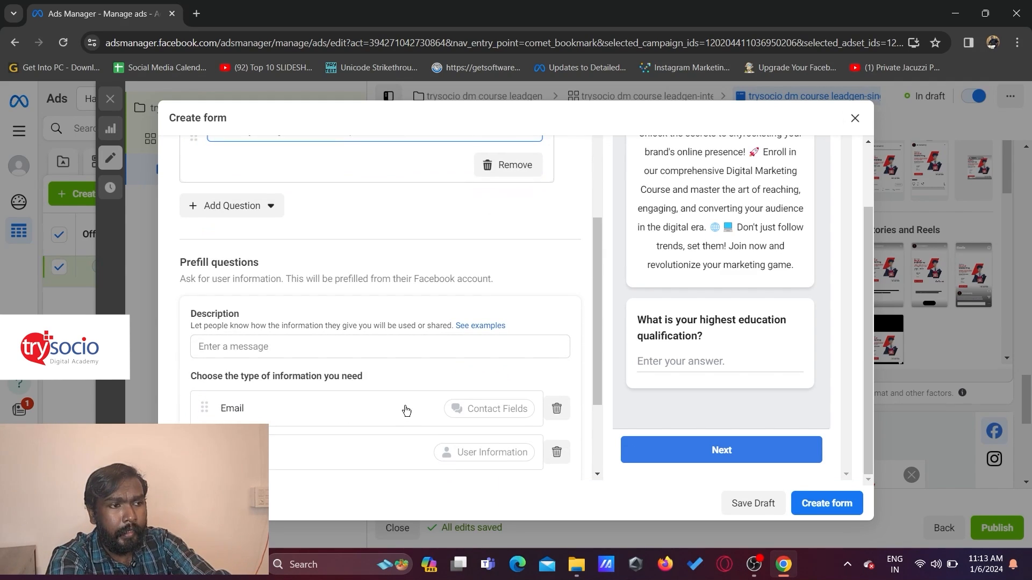
scroll(336, 293, down, 1)
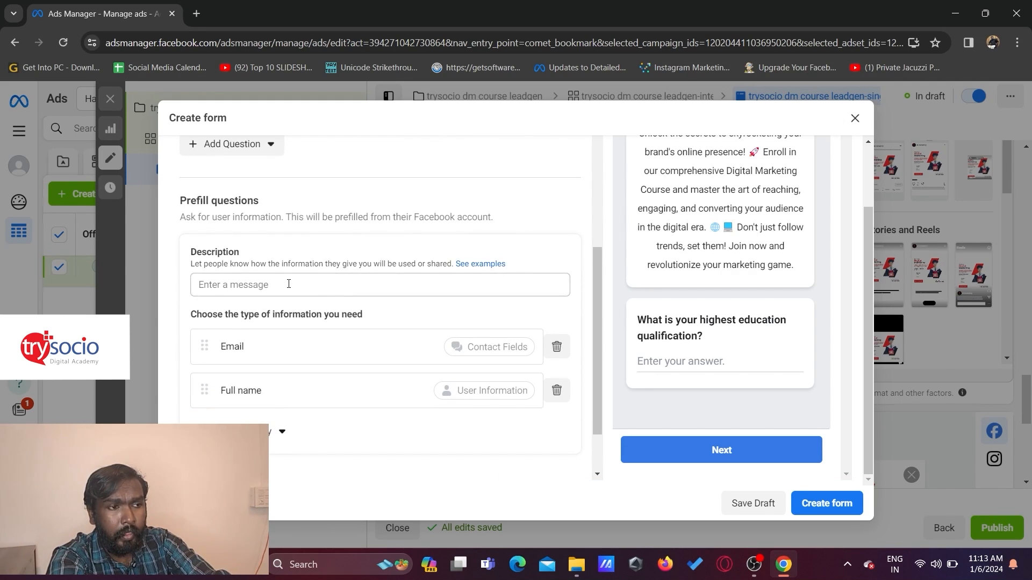
click(310, 281)
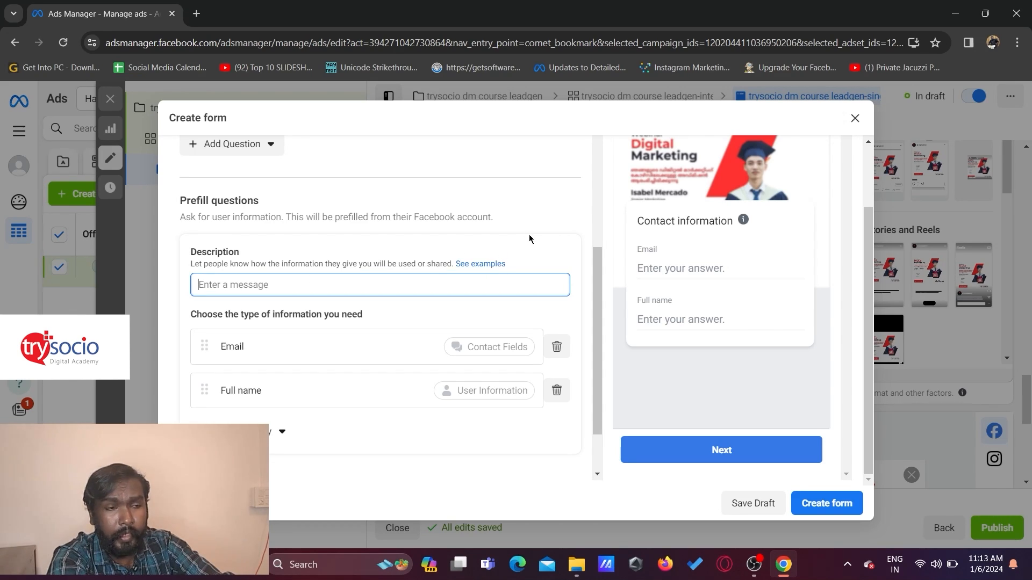
text(We will use your information to contact you about our products and services.)
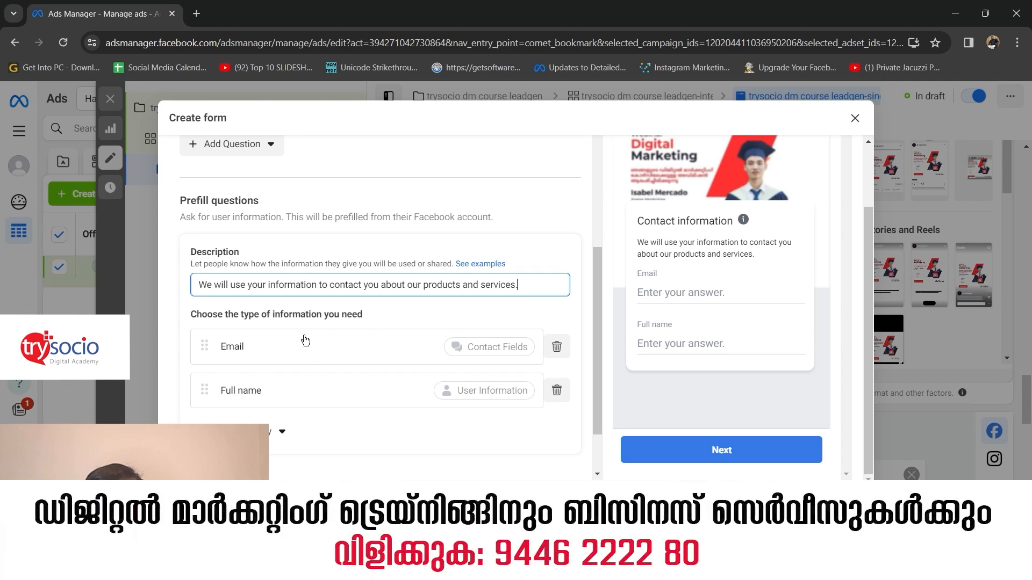
scroll(302, 338, down, 1)
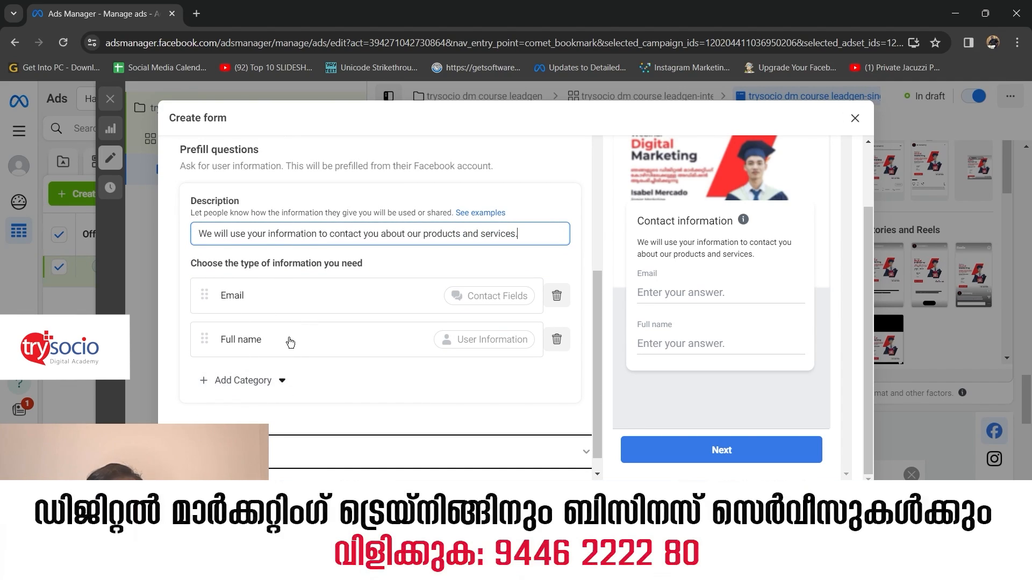
drag(205, 339, 206, 287)
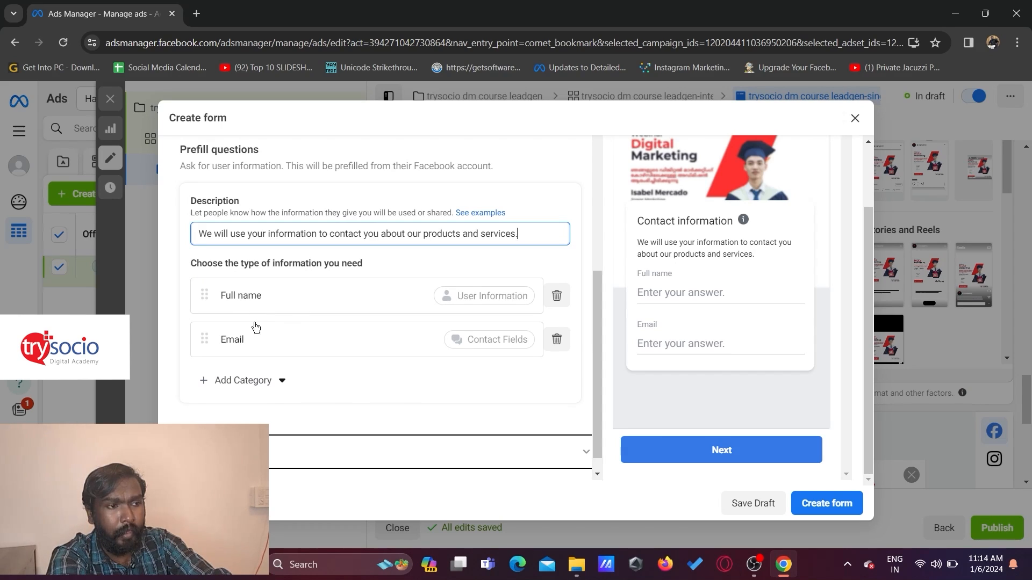
Step: Add Phone number and City from the contact fields to the form's prefill questions
click(285, 391)
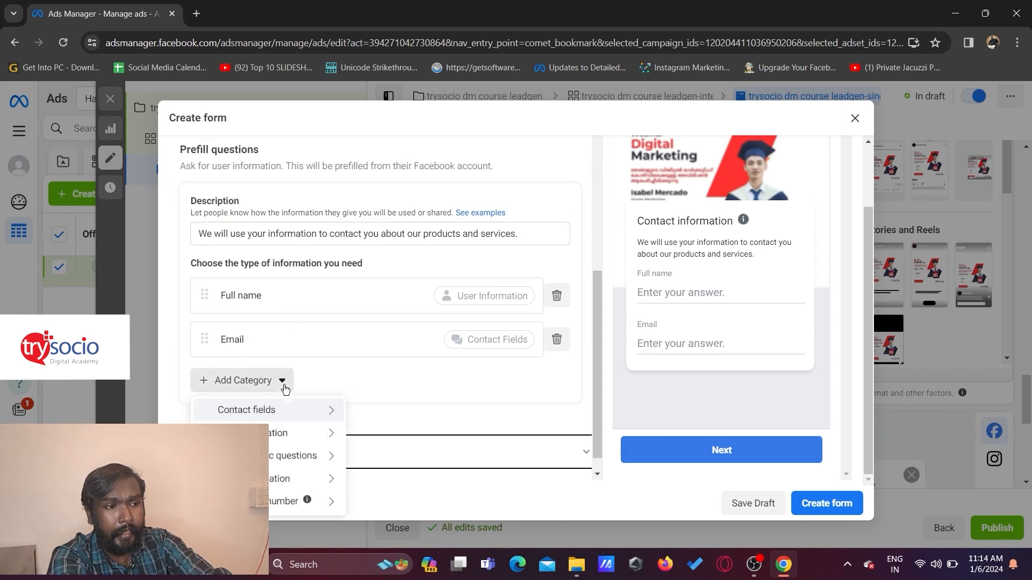
mouse_move(310, 412)
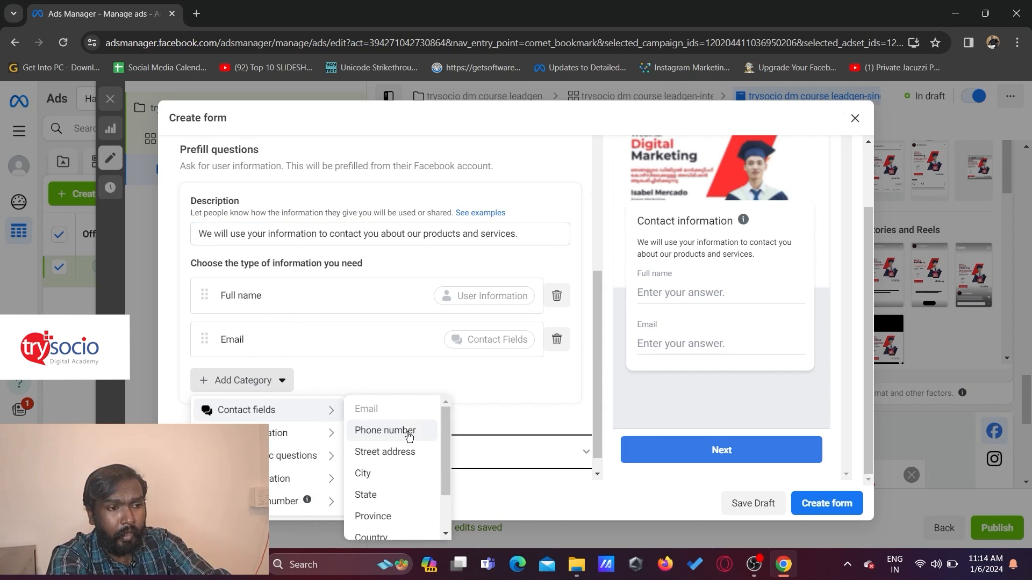
click(409, 435)
click(282, 424)
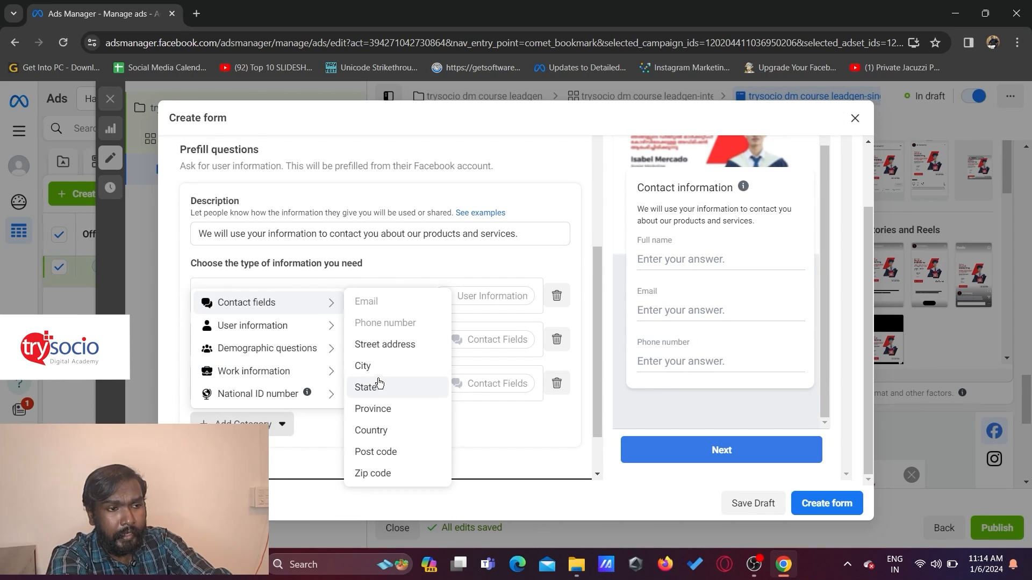
click(379, 372)
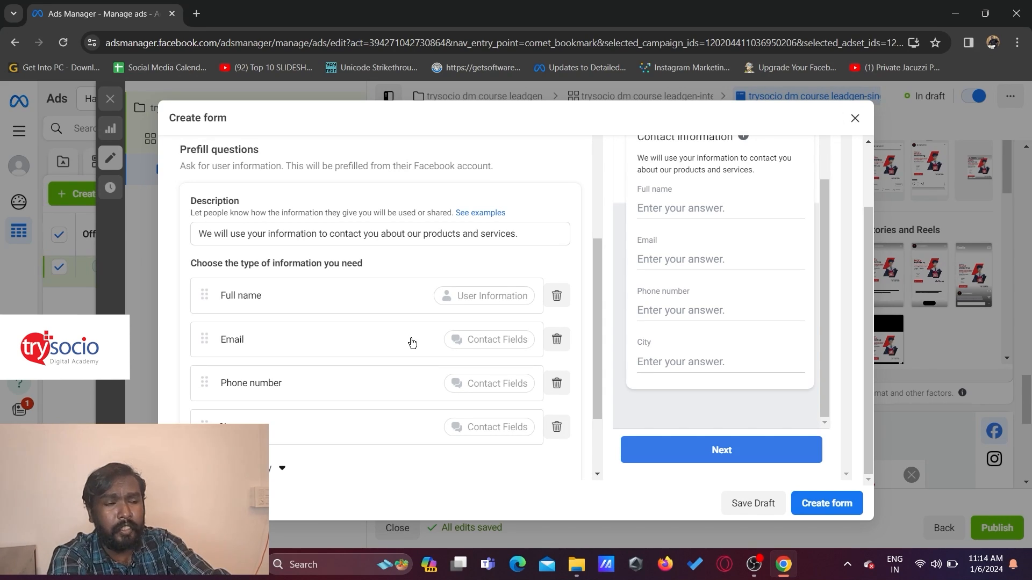
scroll(411, 343, down, 2)
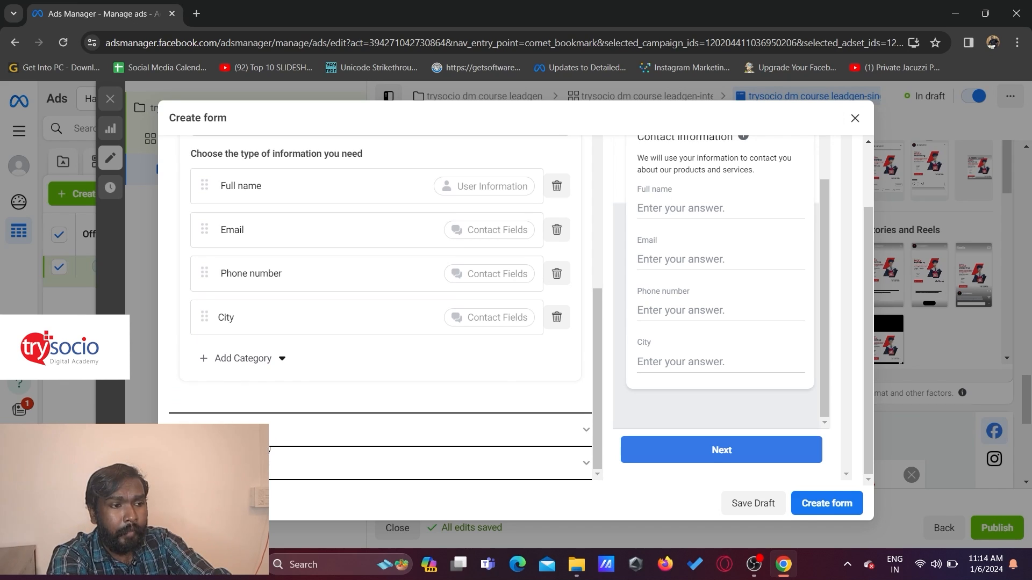
Step: Open the business's Facebook page in a new browser tab and copy its address for the privacy policy
scroll(358, 241, down, 5)
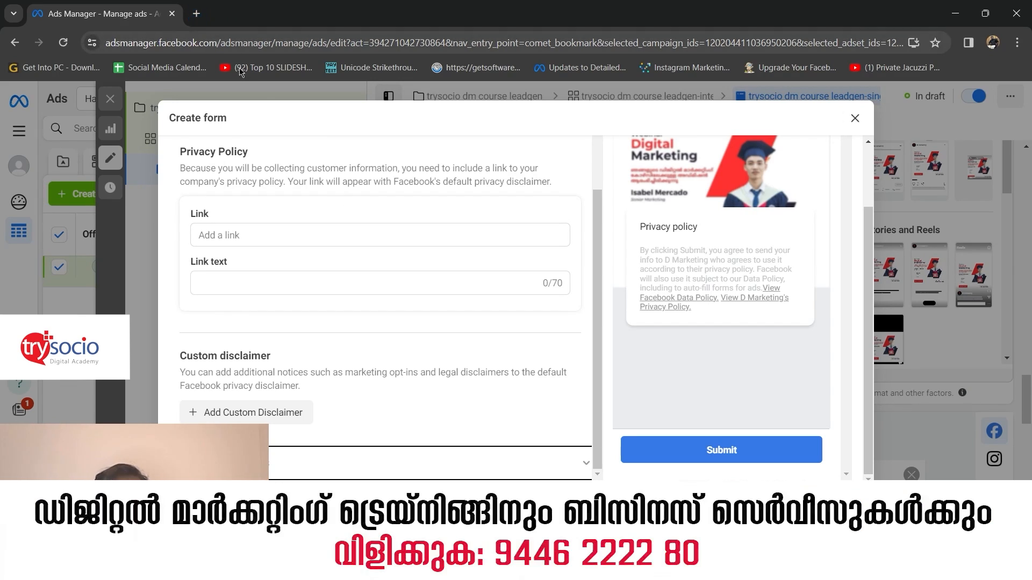
key(ctrl+t)
key(ctrl+v)
key(Return)
click(294, 49)
key(ctrl+c)
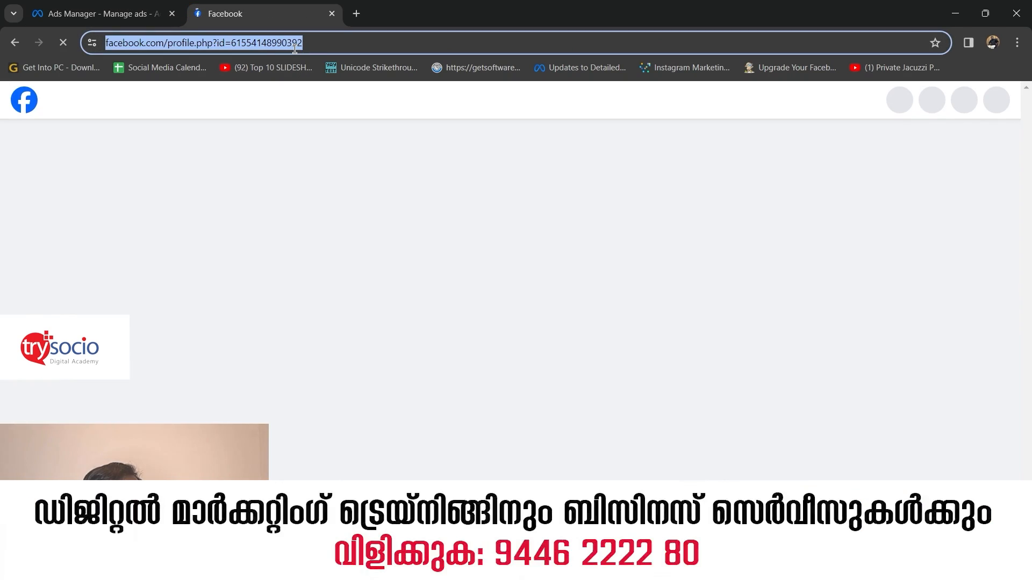
Step: Return to the lead form in Ads Manager and paste the copied Facebook page address as the privacy policy link
click(102, 13)
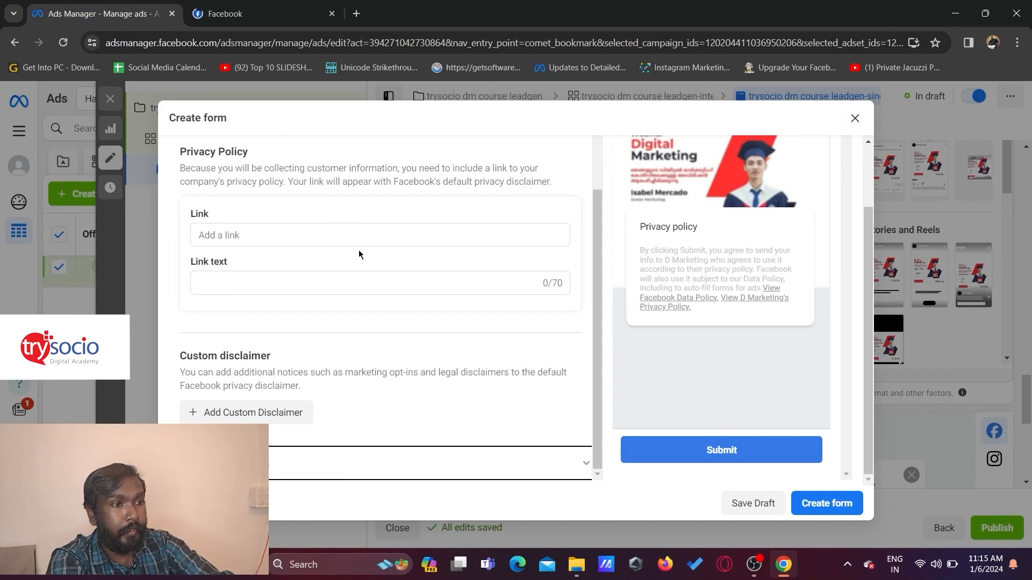
click(283, 235)
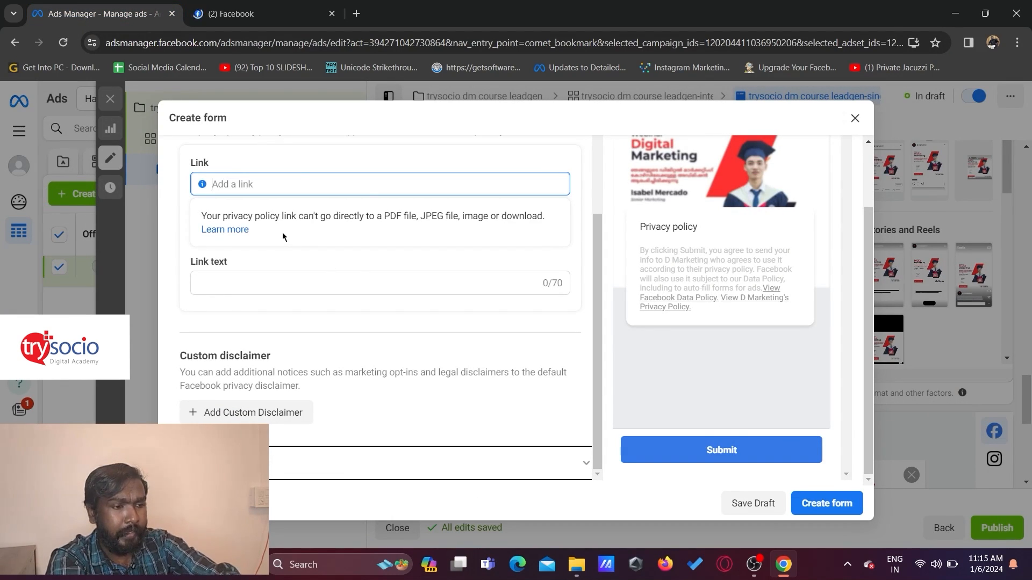
key(ctrl+v)
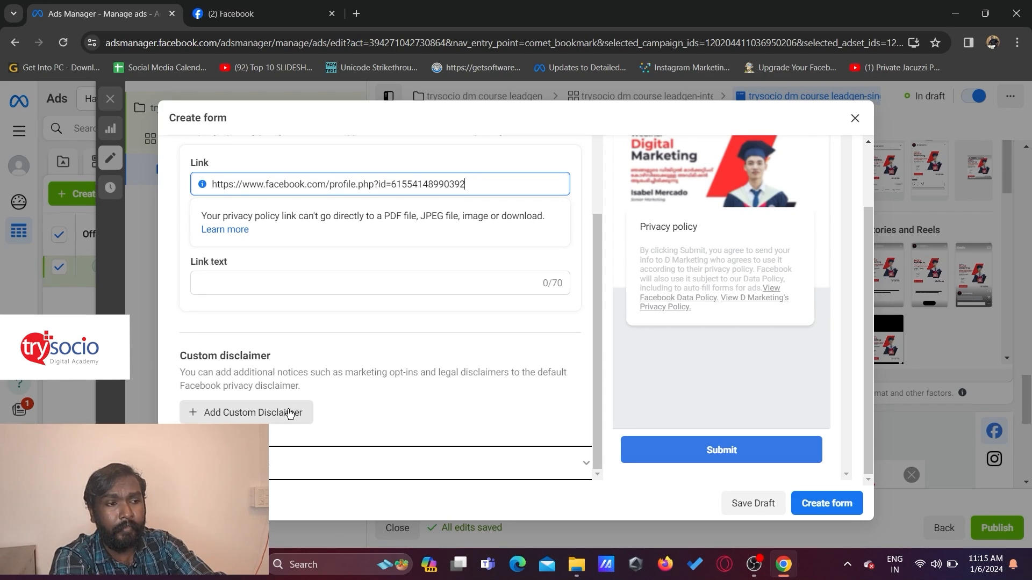
Step: Expand the Message for leads section and paste the Facebook page address as the link for the View Website call-to-action
click(347, 463)
click(347, 463)
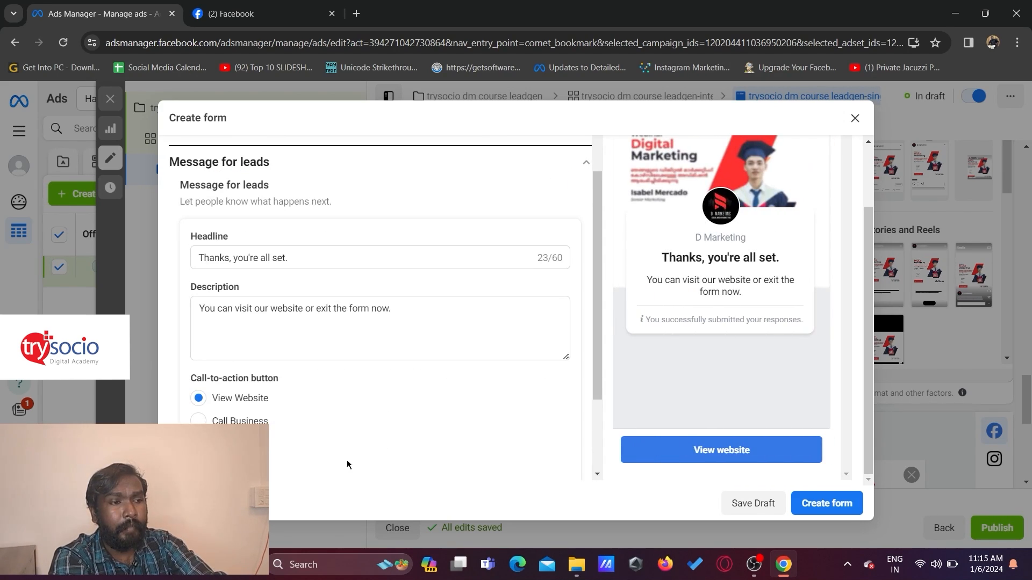
scroll(370, 323, down, 1)
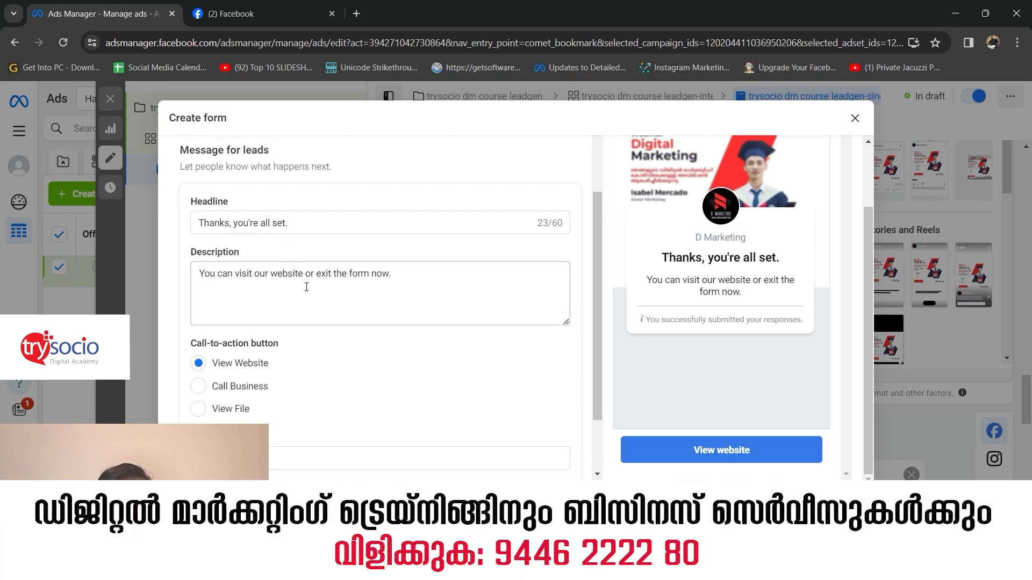
scroll(410, 284, down, 1)
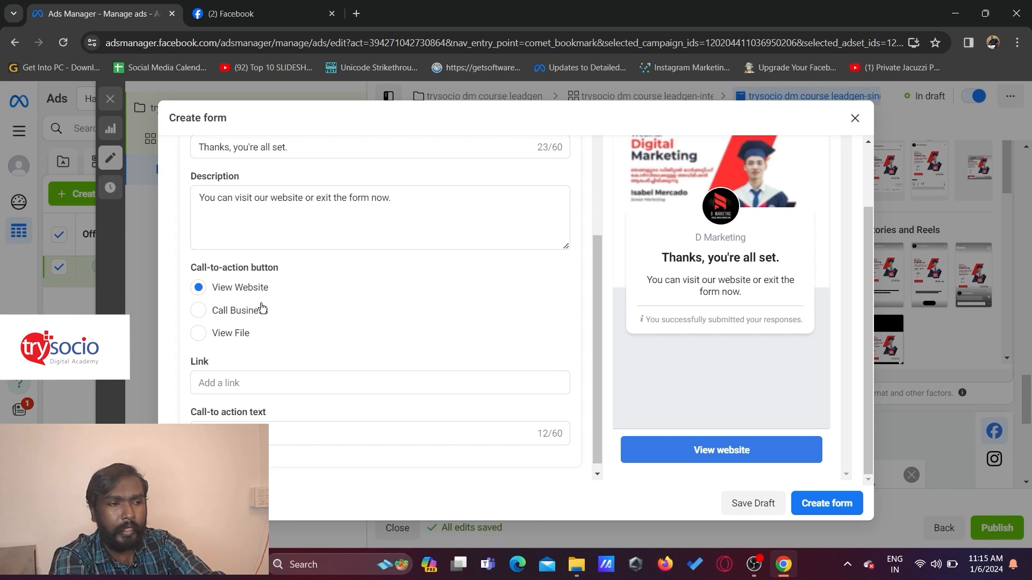
scroll(250, 347, down, 1)
click(257, 375)
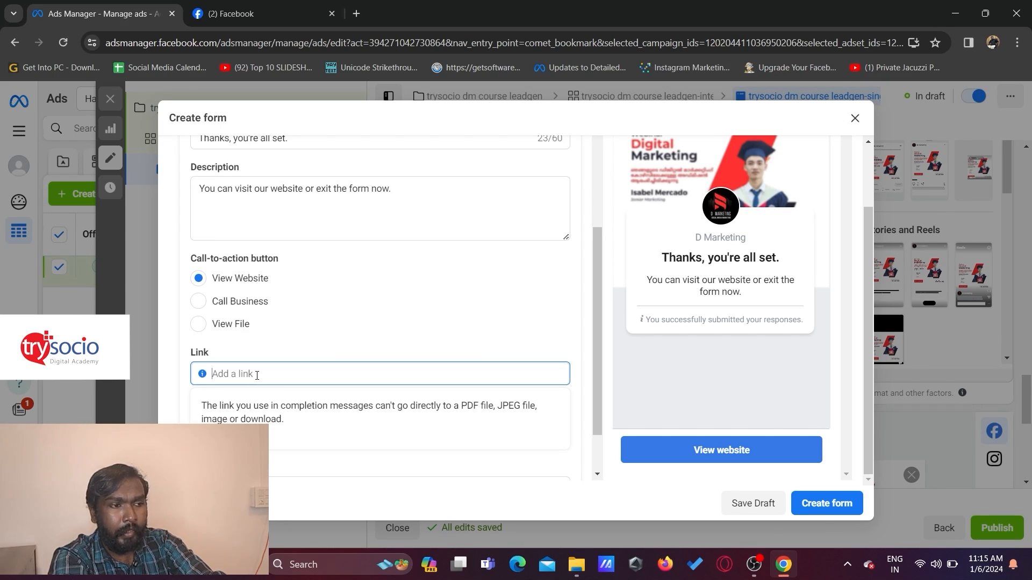
key(ctrl+v)
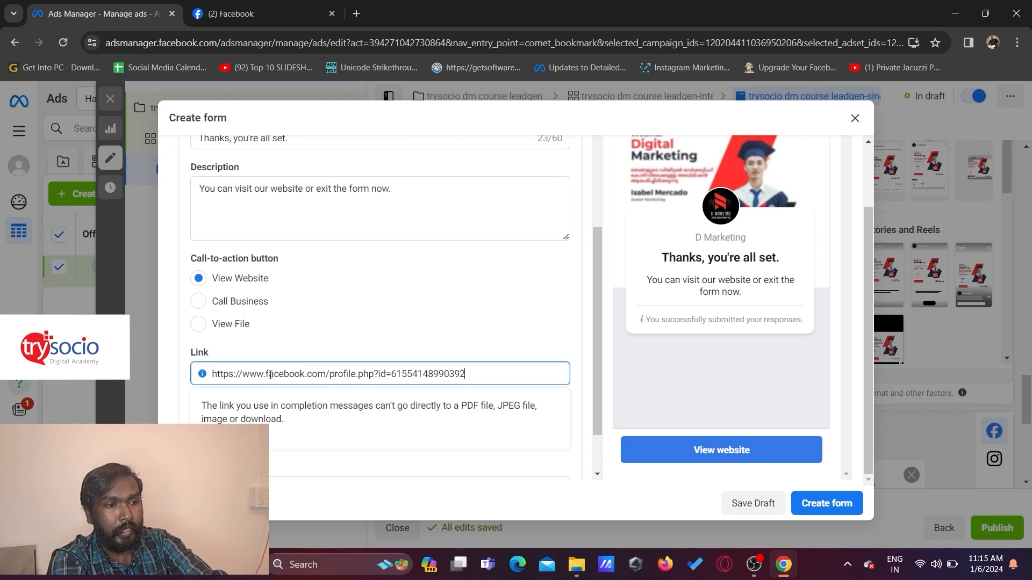
Step: Change the call-to-action text to "Visit Website" and create the form
scroll(371, 314, down, 2)
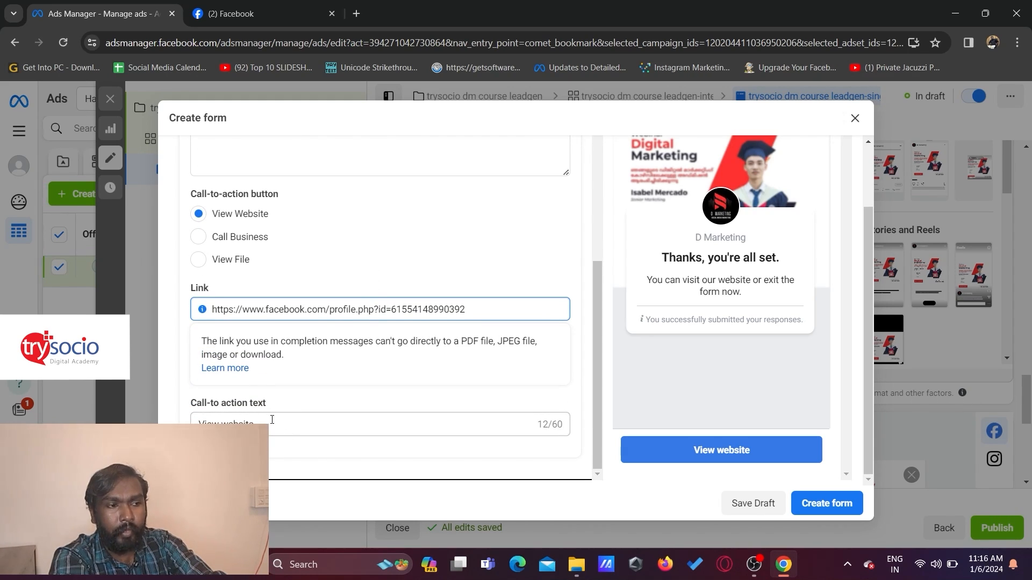
triple_click(330, 433)
text(Visit )
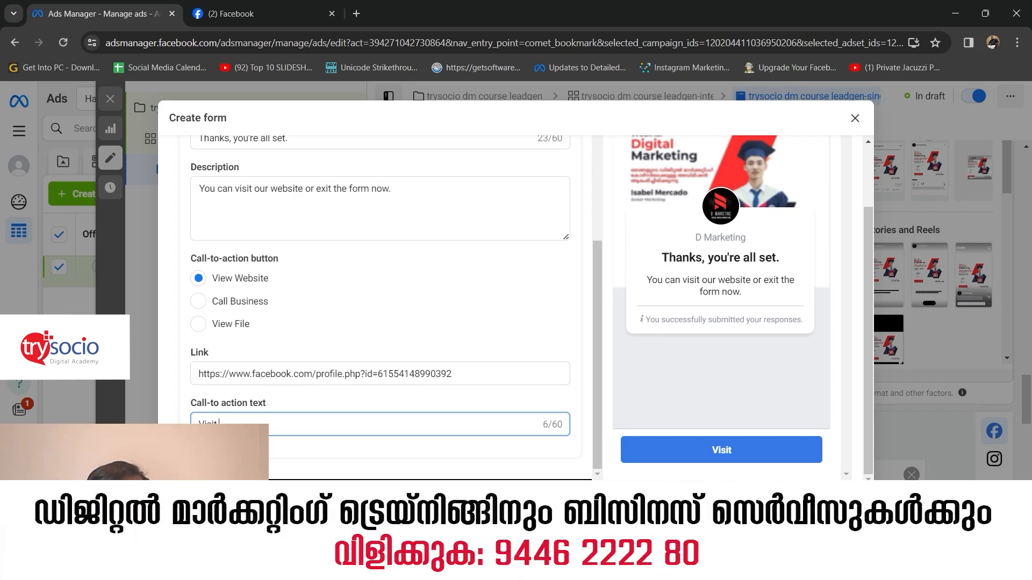
text(Website)
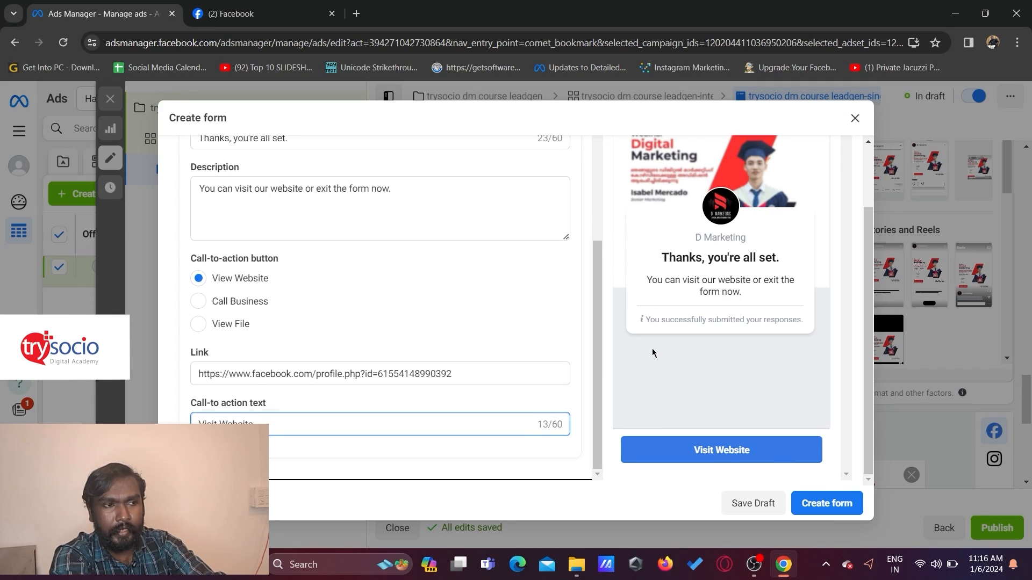
click(833, 511)
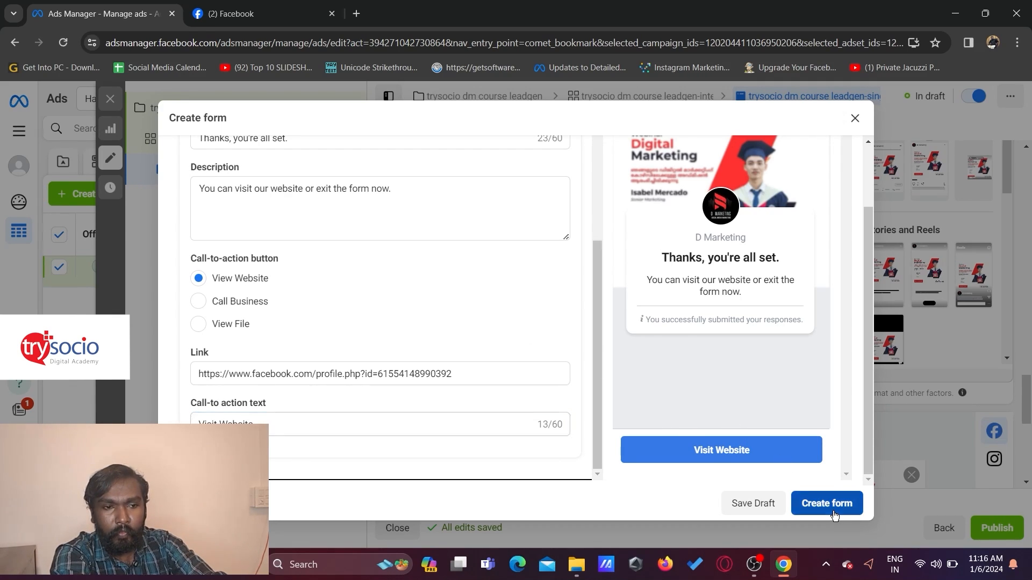